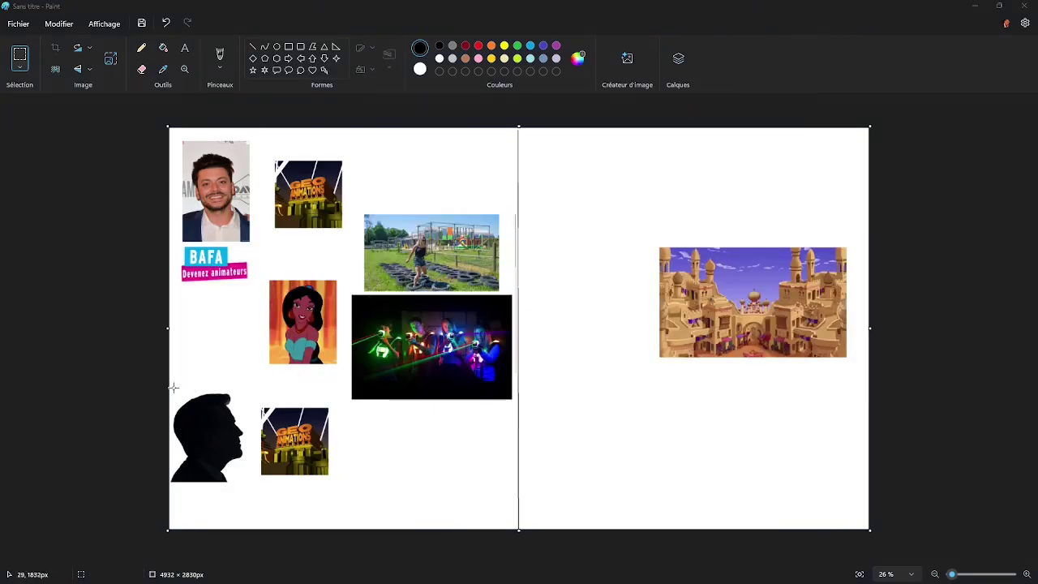
Copy the black head silhouette and place the duplicate at the lower left of the canvas's right half
{"action": "left_click_drag", "start_coordinate": [169, 394], "coordinate": [249, 488]}
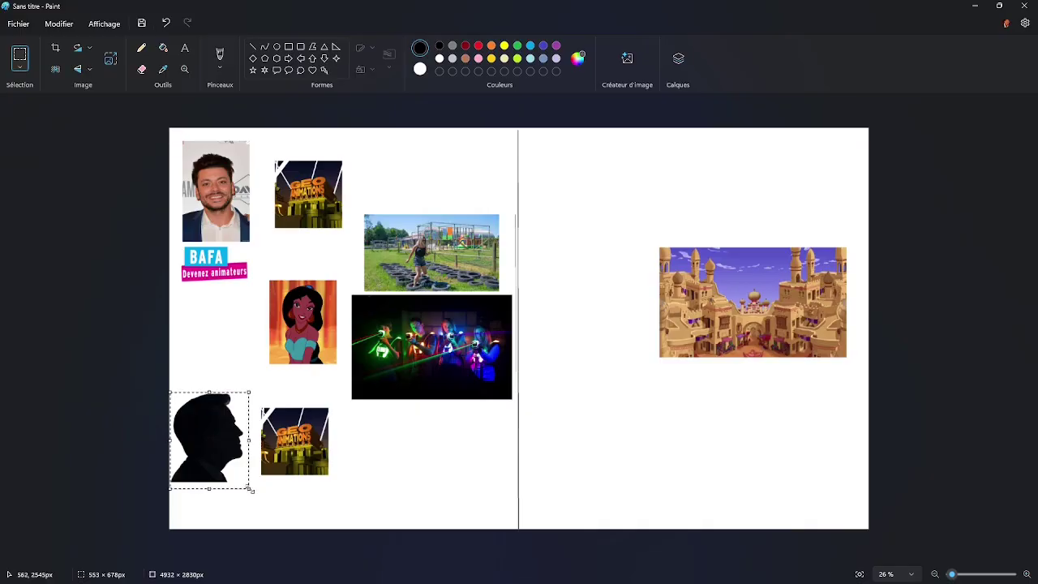
{"action": "key", "text": "ctrl+c"}
{"action": "key", "text": "ctrl+v"}
{"action": "left_click_drag", "start_coordinate": [234, 197], "coordinate": [573, 417]}
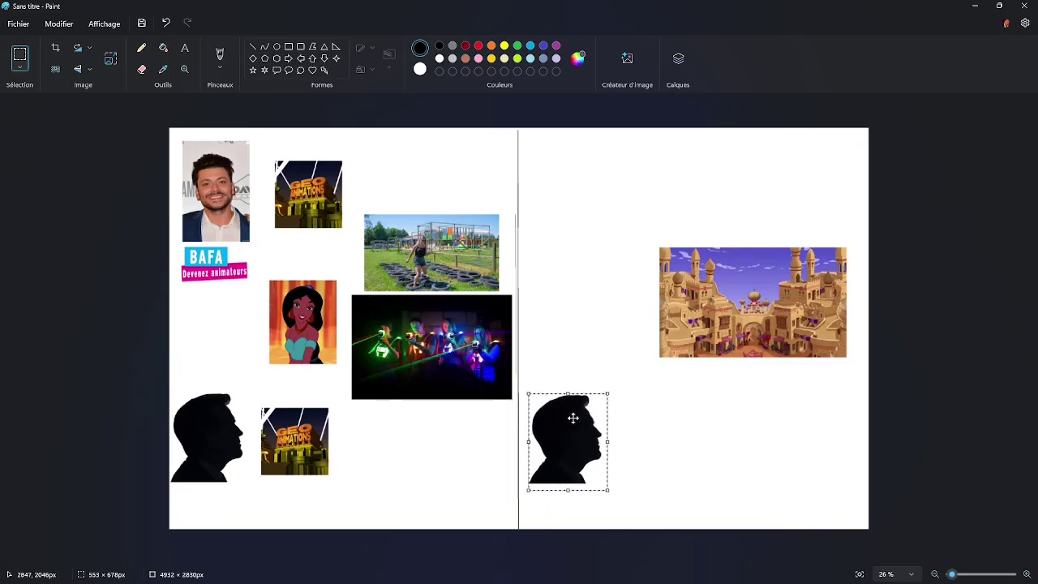
{"action": "key", "text": "alt+Tab"}
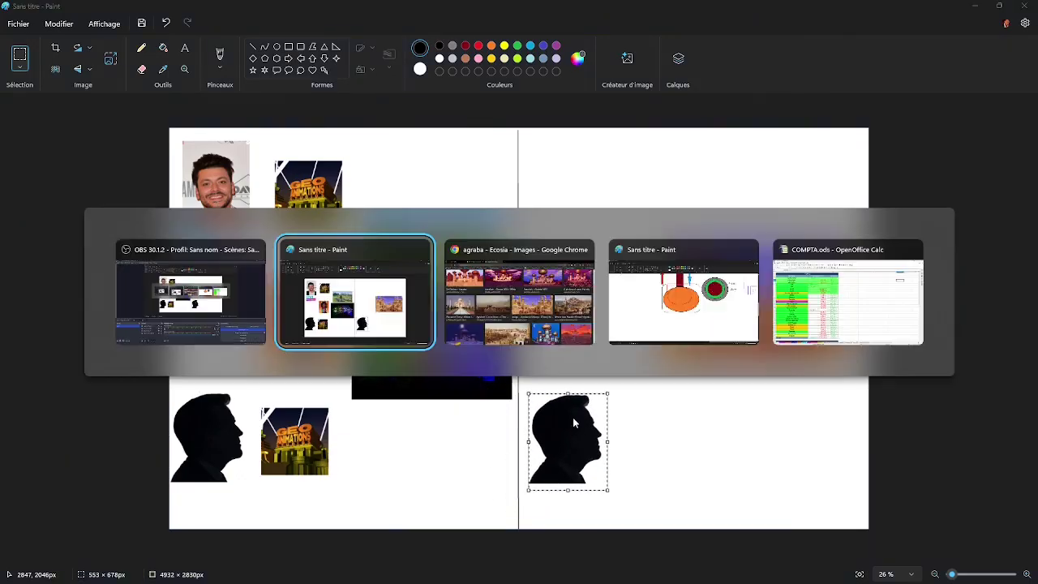
{"action": "key", "text": "alt+Tab"}
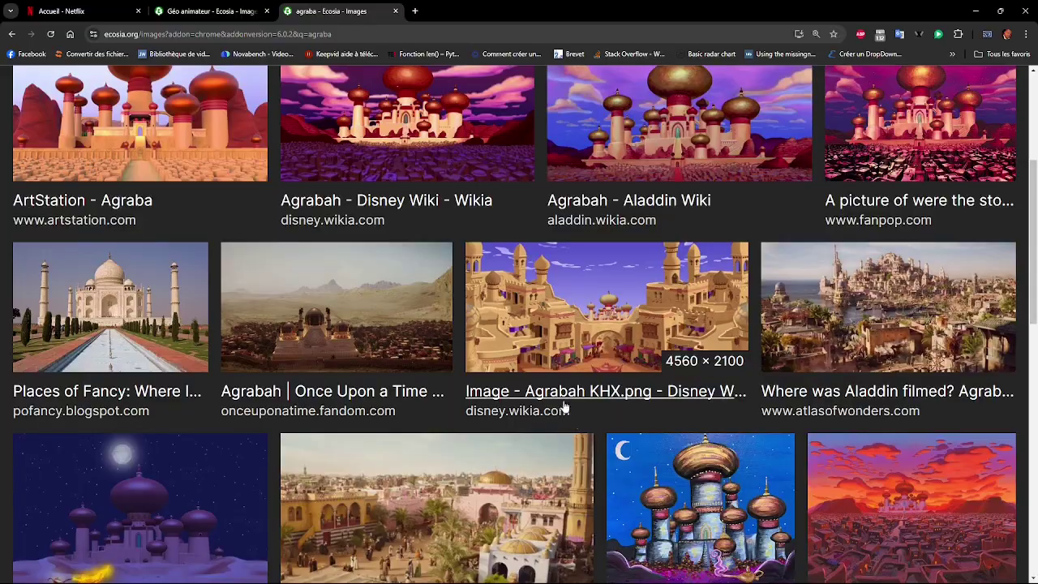
{"action": "scroll", "coordinate": [364, 218], "scroll_direction": "up", "scroll_amount": 1}
{"action": "scroll", "coordinate": [364, 217], "scroll_direction": "up", "scroll_amount": 3}
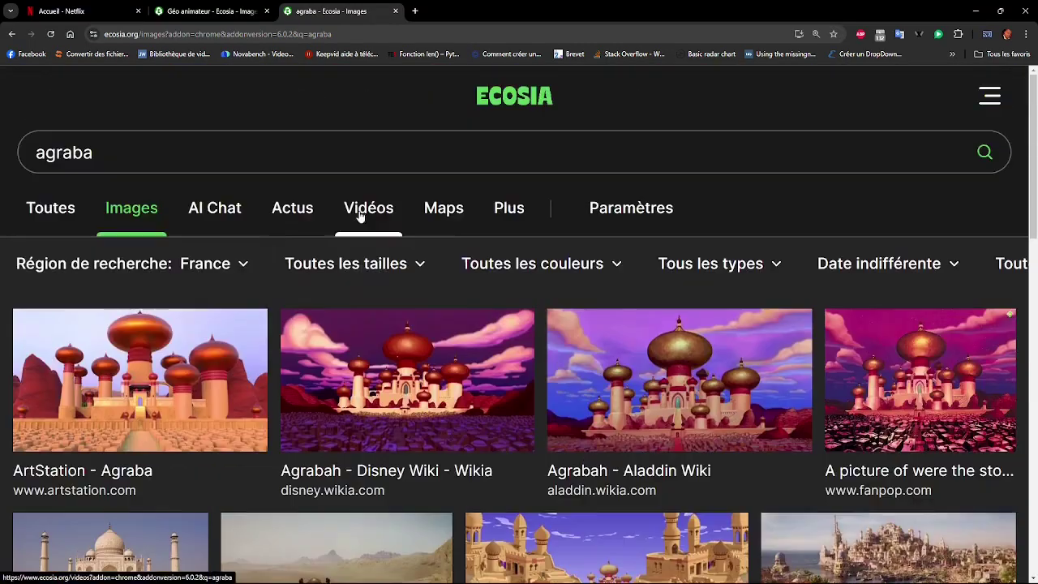
{"action": "left_click", "coordinate": [141, 150]}
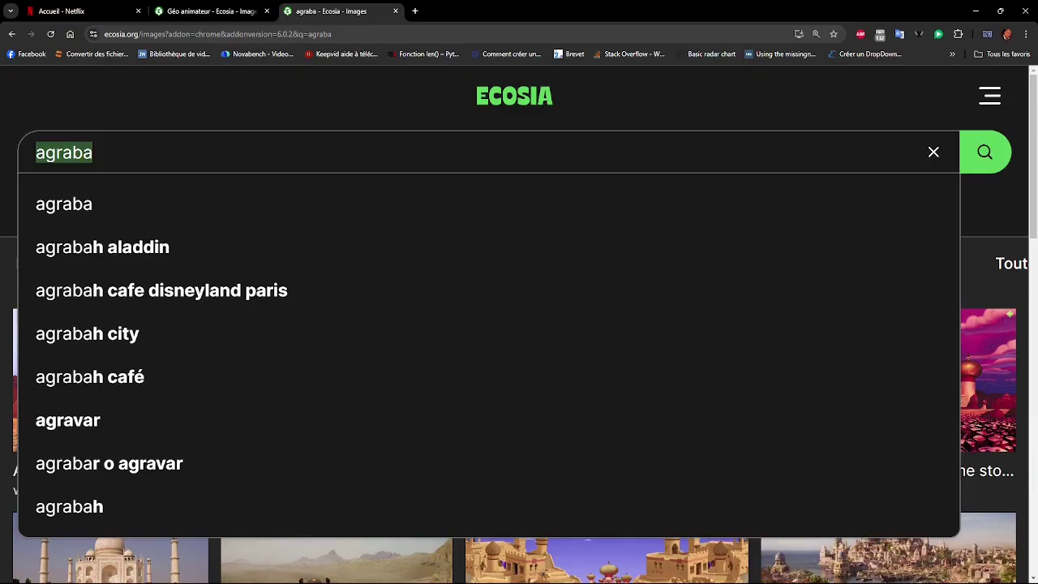
{"action": "key", "text": "alt+Tab"}
{"action": "key", "text": "alt+Tab"}
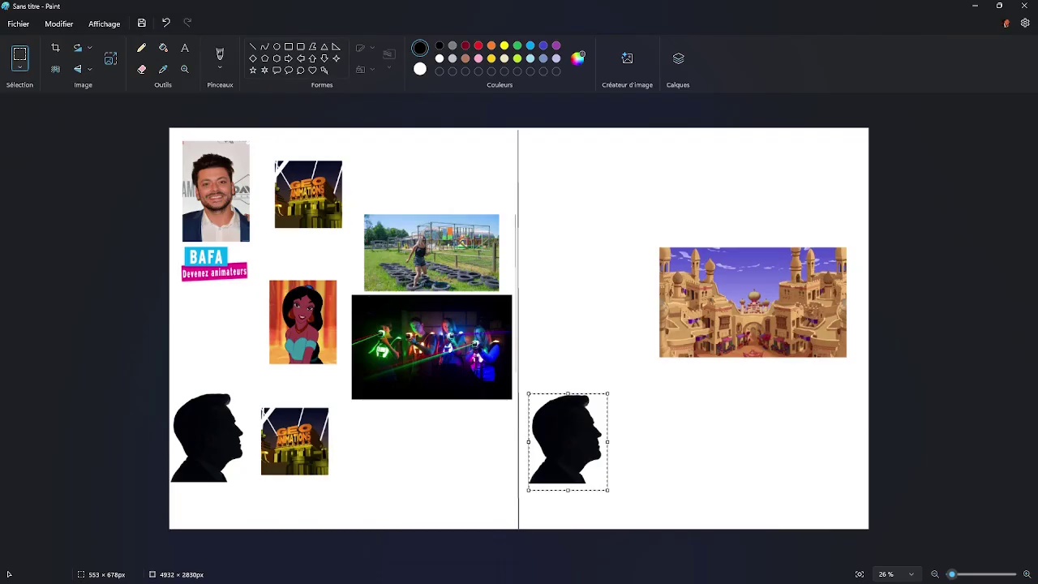
{"action": "key", "text": "alt+Tab"}
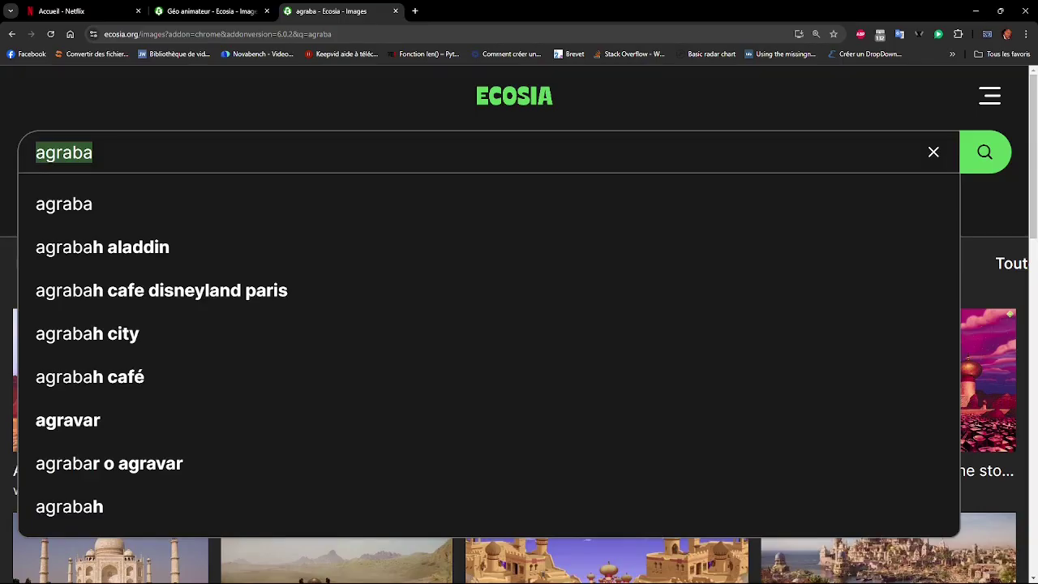
{"action": "left_click", "coordinate": [93, 152]}
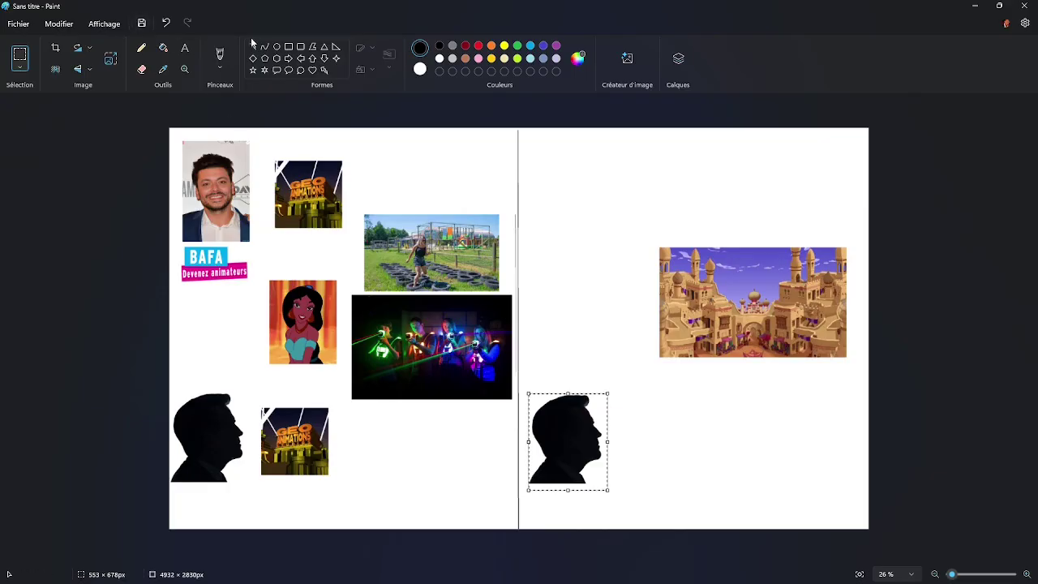
Draw an ellipse about 645 × 866 px around the picture of the princess
{"action": "left_click", "coordinate": [276, 48]}
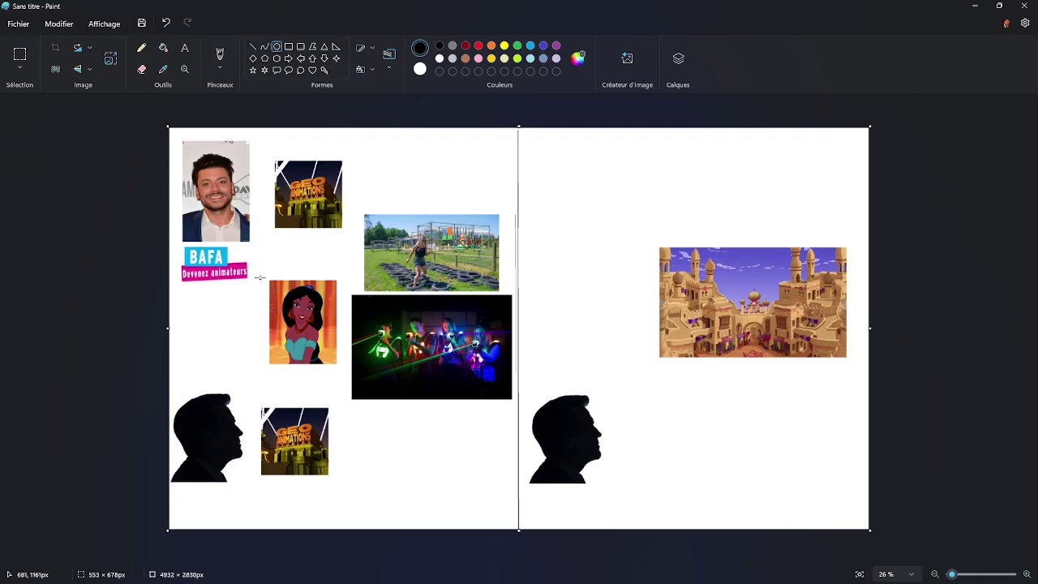
{"action": "left_click_drag", "start_coordinate": [259, 262], "coordinate": [355, 387]}
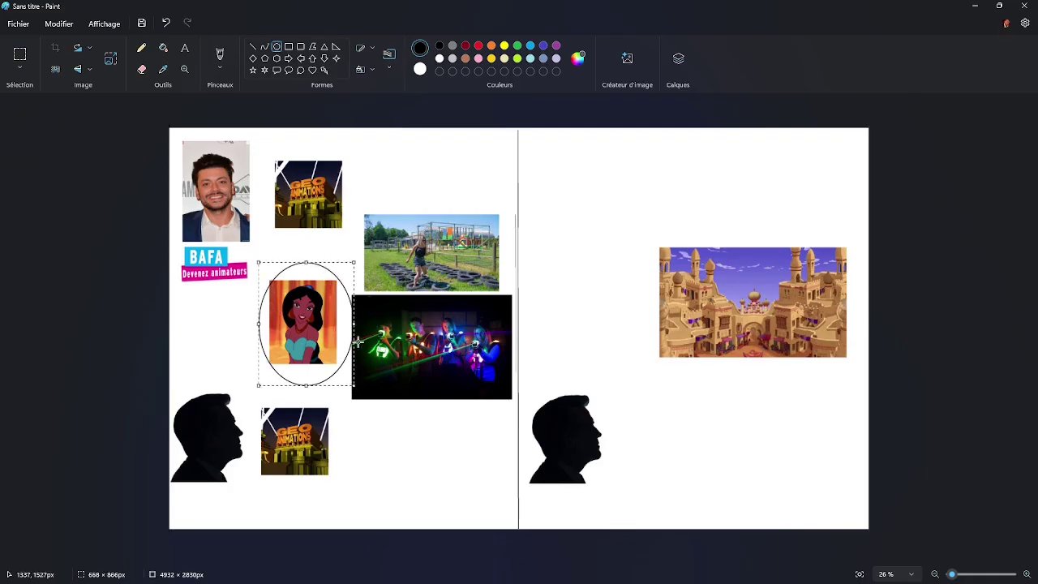
{"action": "left_click_drag", "start_coordinate": [353, 324], "coordinate": [350, 324]}
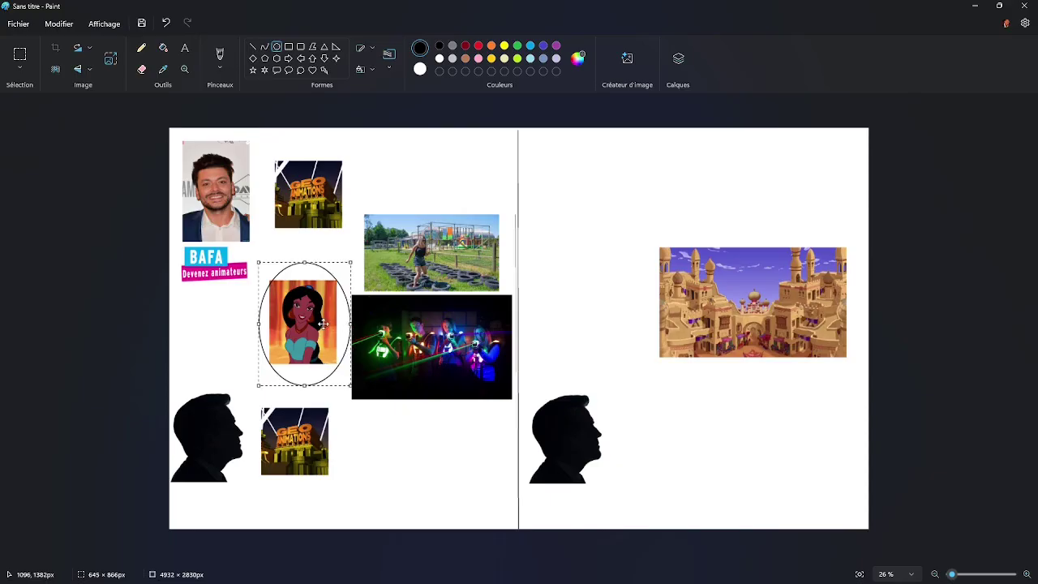
{"action": "left_click", "coordinate": [499, 267]}
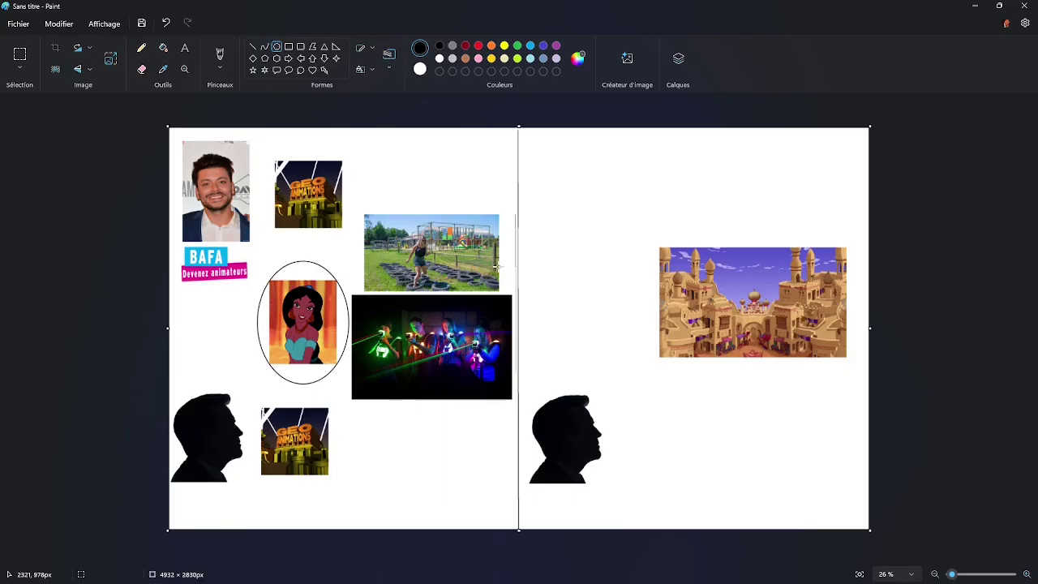
Switch to Chrome, search Ecosia images for "guerre" and copy the black-and-white photo of soldiers marching through a forest
{"action": "key", "text": "alt+Tab"}
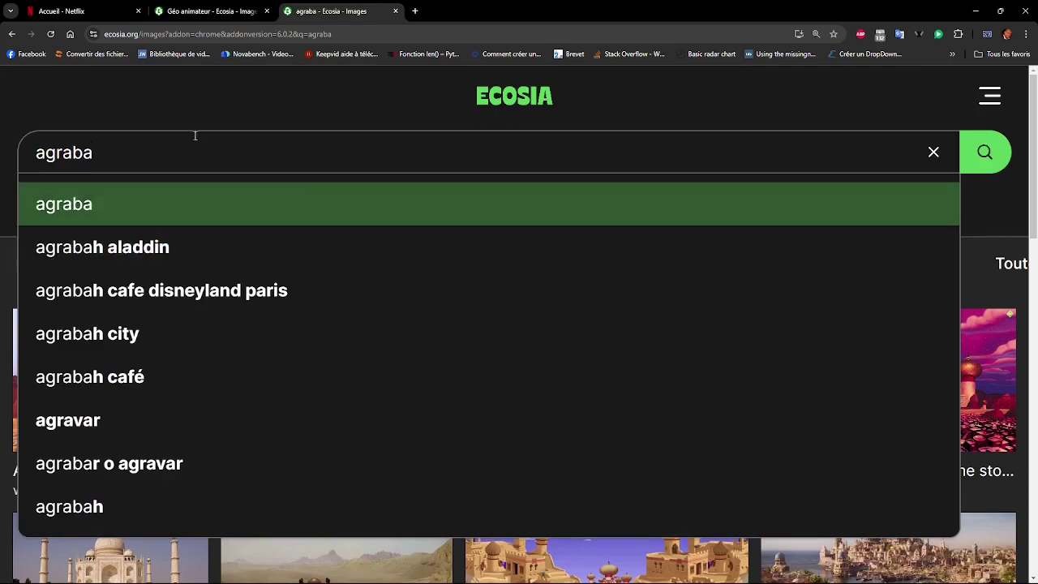
{"action": "key", "text": "ctrl+a"}
{"action": "type", "text": "guerre"}
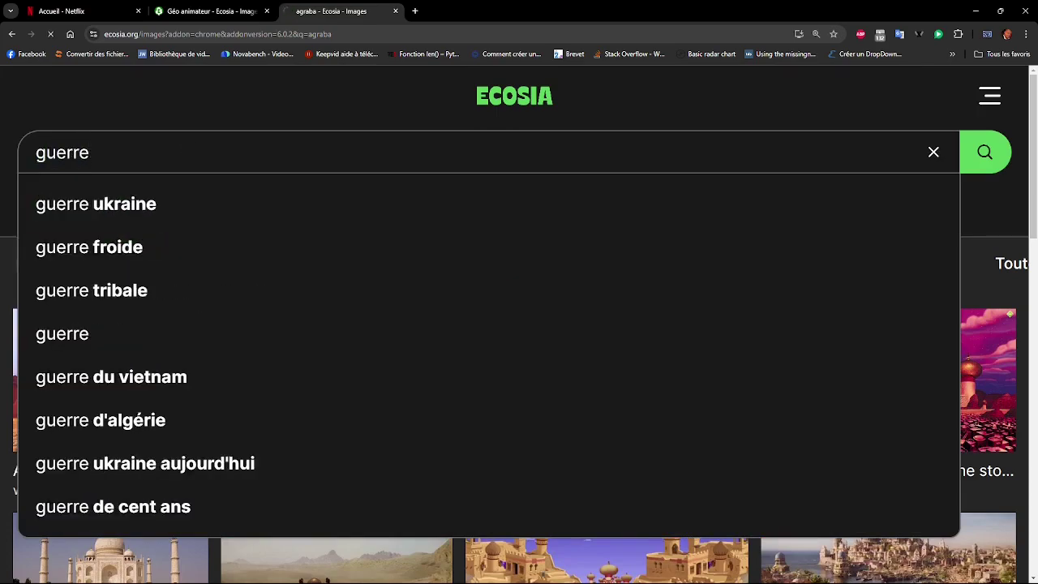
{"action": "key", "text": "Return"}
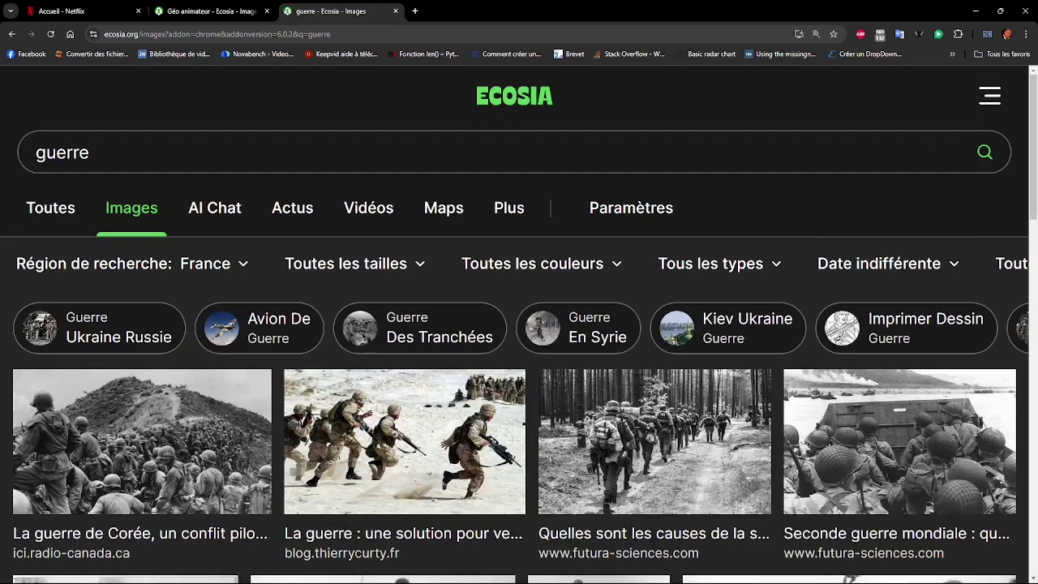
{"action": "scroll", "coordinate": [510, 307], "scroll_direction": "down", "scroll_amount": 3}
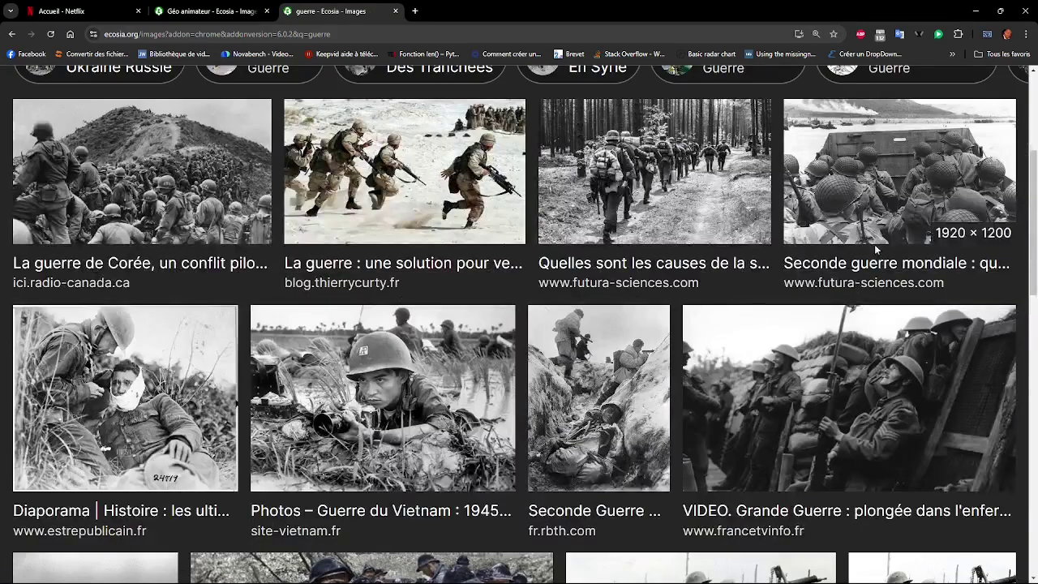
{"action": "right_click", "coordinate": [665, 159]}
{"action": "left_click", "coordinate": [738, 318]}
{"action": "key", "text": "alt+Tab"}
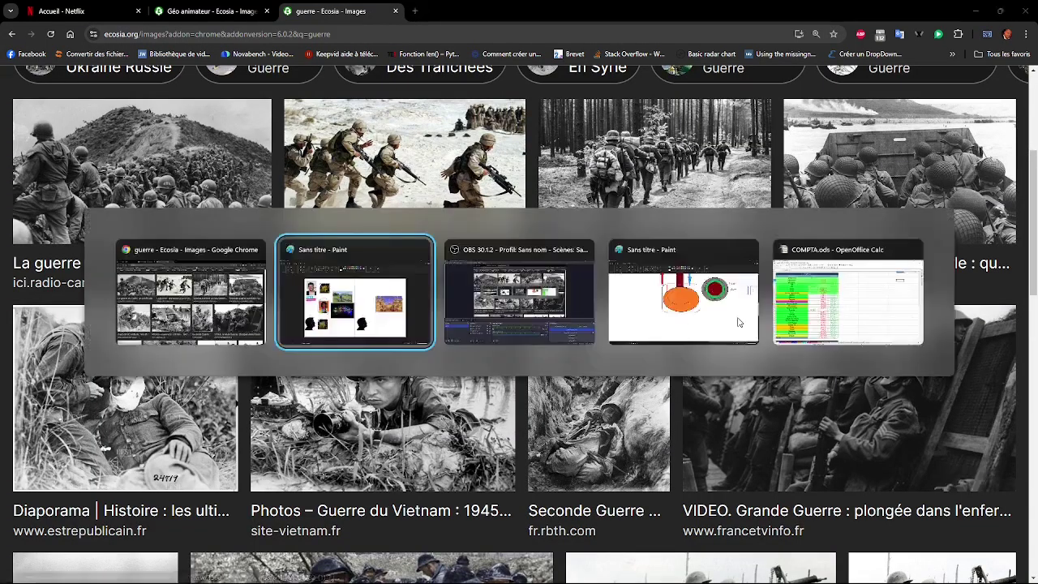
Paste the soldiers photo in Paint, enlarge it to about 624 × 440 px and place it over the palace picture's left edge
{"action": "key", "text": "ctrl+v"}
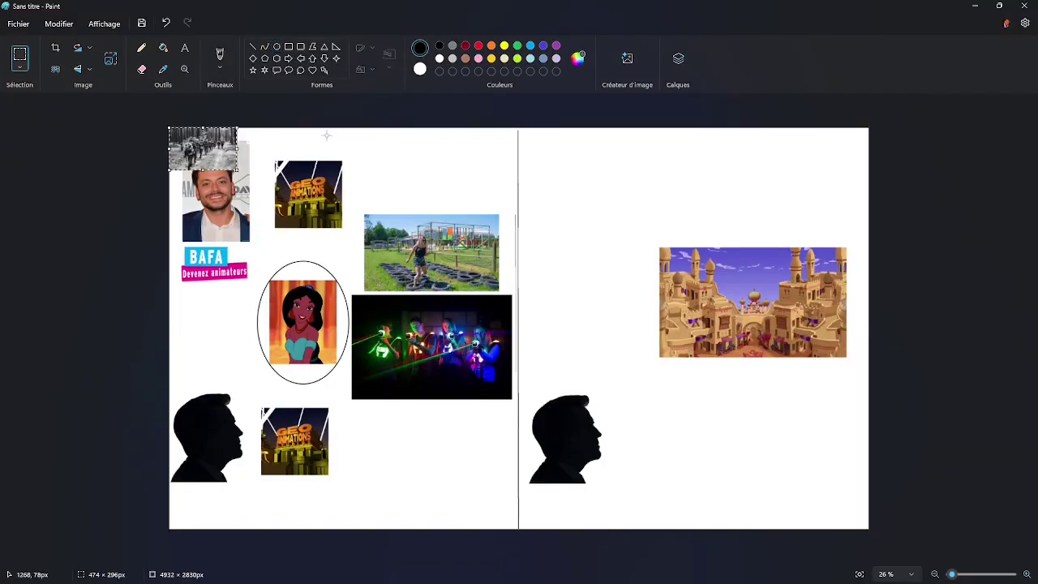
{"action": "key", "text": "ctrl+z"}
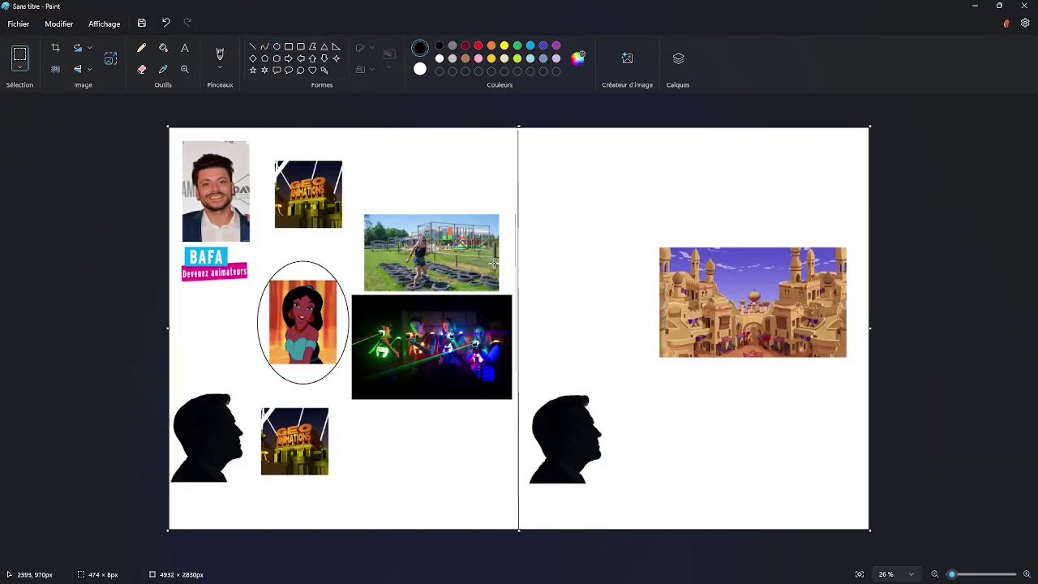
{"action": "key", "text": "ctrl+v"}
{"action": "left_click_drag", "start_coordinate": [212, 160], "coordinate": [667, 340]}
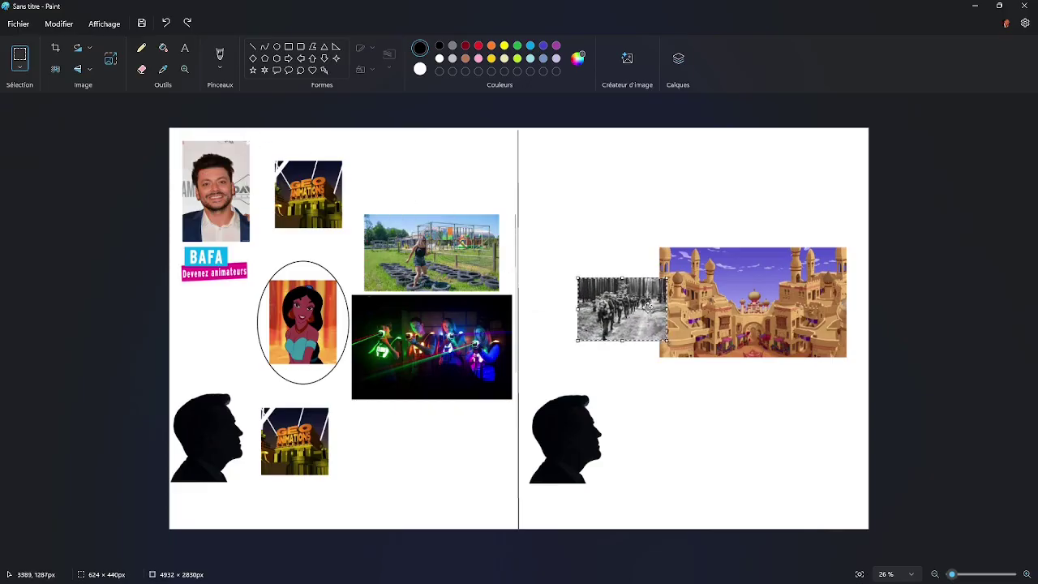
{"action": "left_click", "coordinate": [521, 244]}
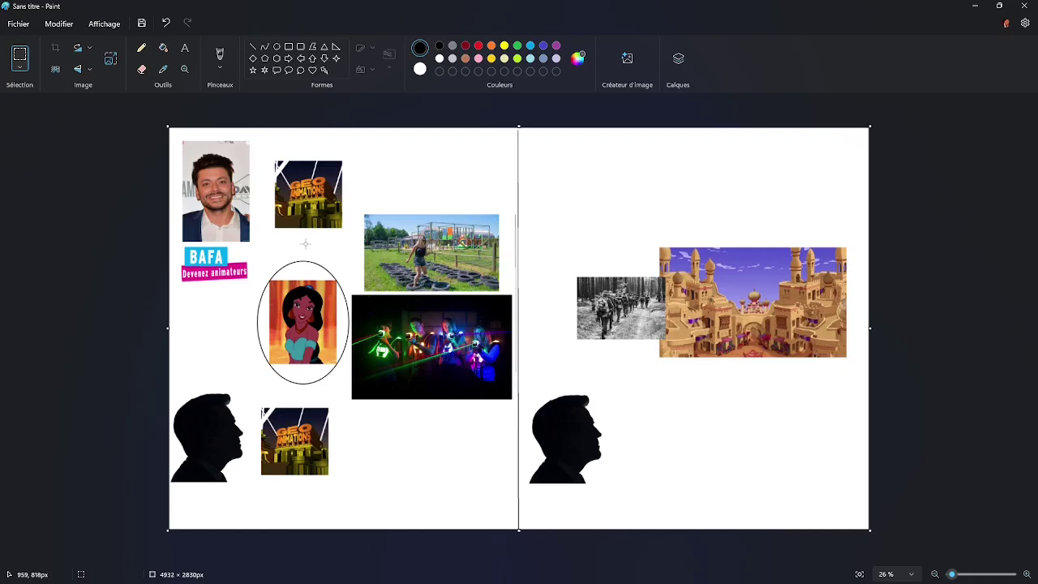
Switch to Chrome and search Ecosia images for "chef militaire"
{"action": "key", "text": "alt+Tab"}
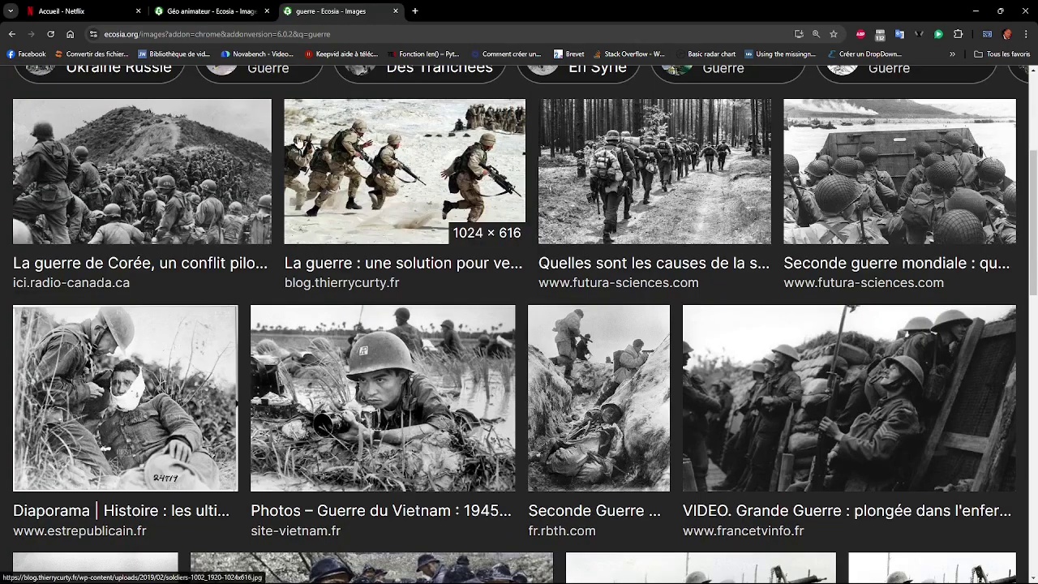
{"action": "scroll", "coordinate": [305, 162], "scroll_direction": "up", "scroll_amount": 3}
{"action": "left_click", "coordinate": [228, 158]}
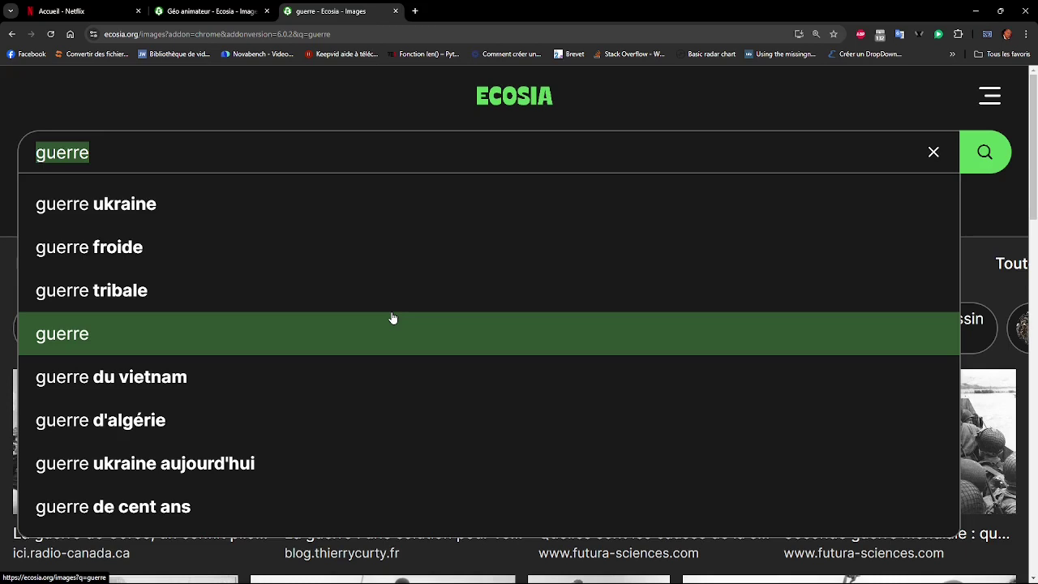
{"action": "type", "text": "chef"}
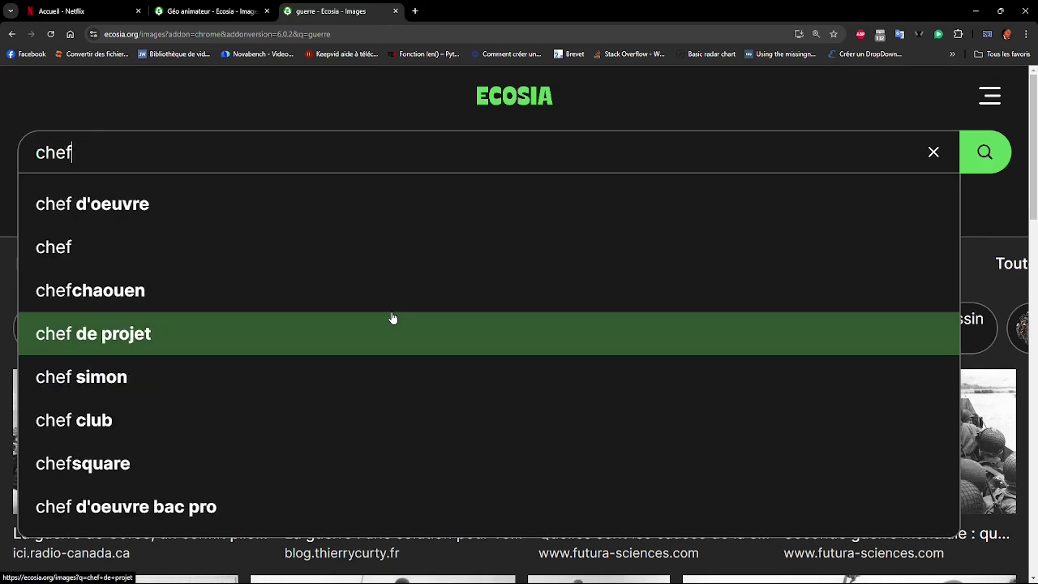
{"action": "type", "text": " l"}
{"action": "key", "text": "BackSpace"}
{"action": "type", "text": "m"}
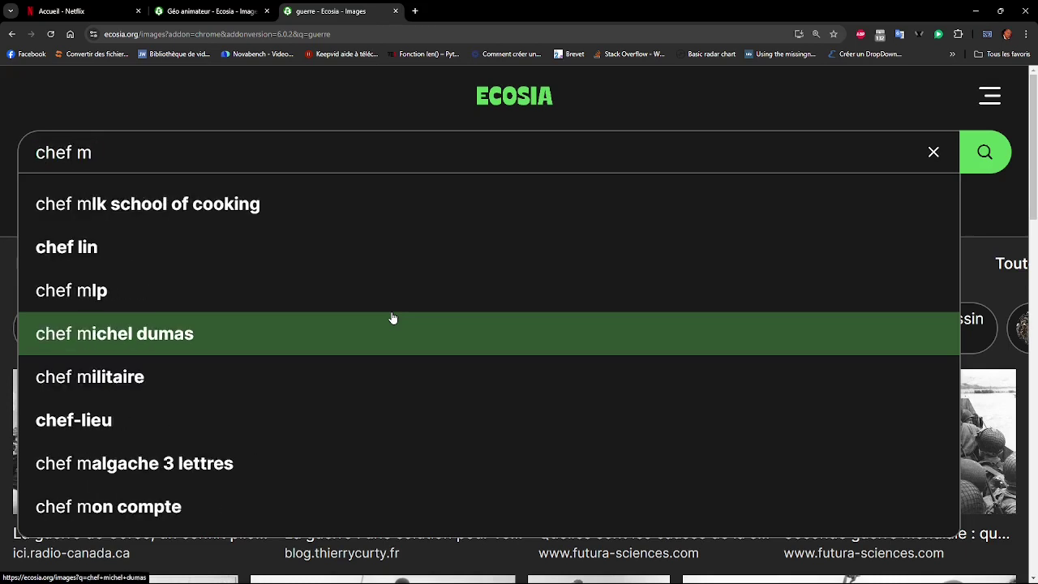
{"action": "type", "text": "uku"}
{"action": "key", "text": "BackSpace"}
{"action": "key", "text": "BackSpace"}
{"action": "key", "text": "BackSpace"}
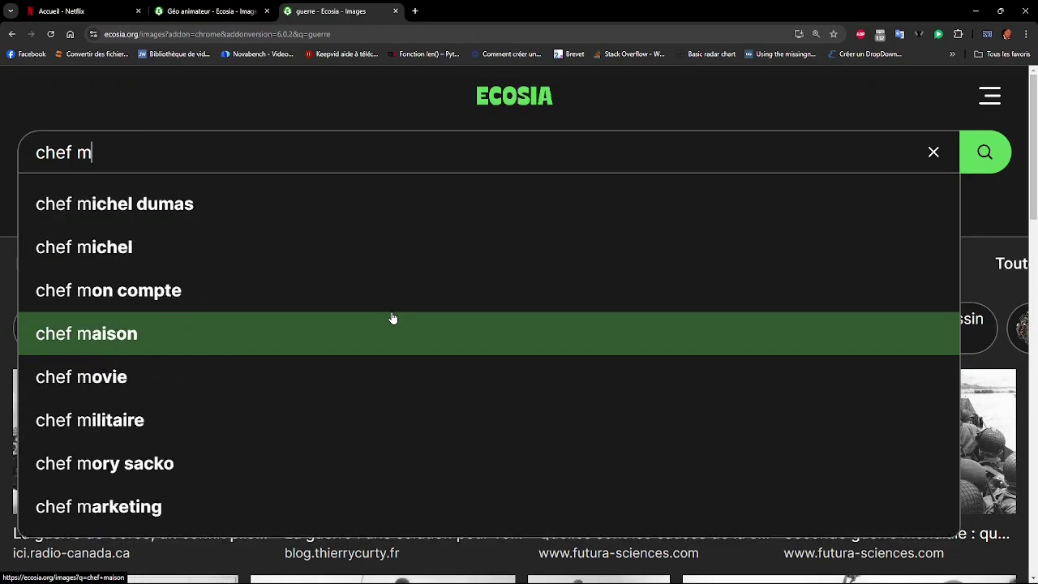
{"action": "type", "text": "ilitaire"}
{"action": "key", "text": "Return"}
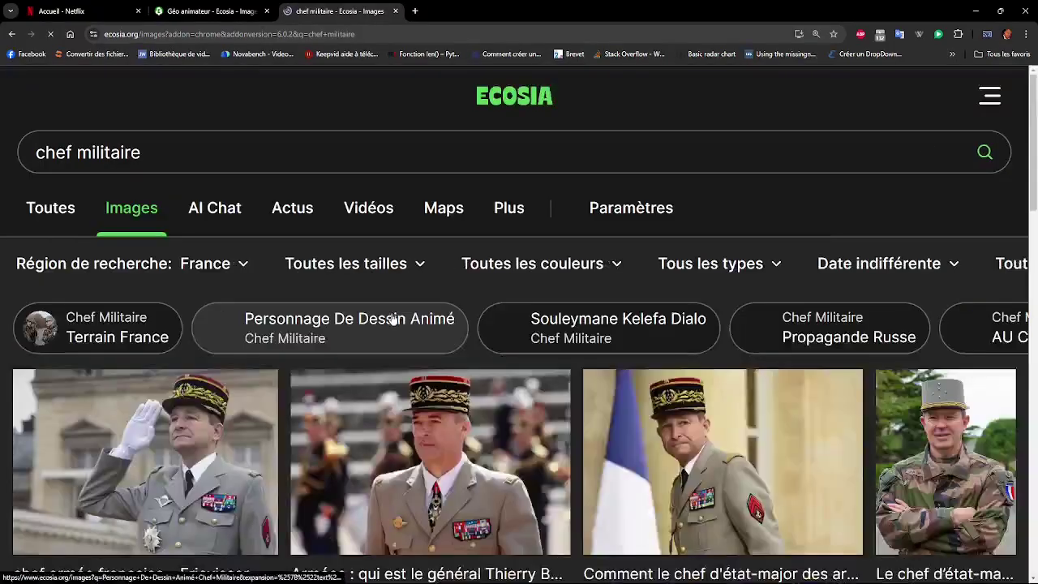
Refine the image search to "chef militaire aladdin" and copy the picture of the turbaned guard holding a sabre, returning to Paint
{"action": "left_click", "coordinate": [366, 149]}
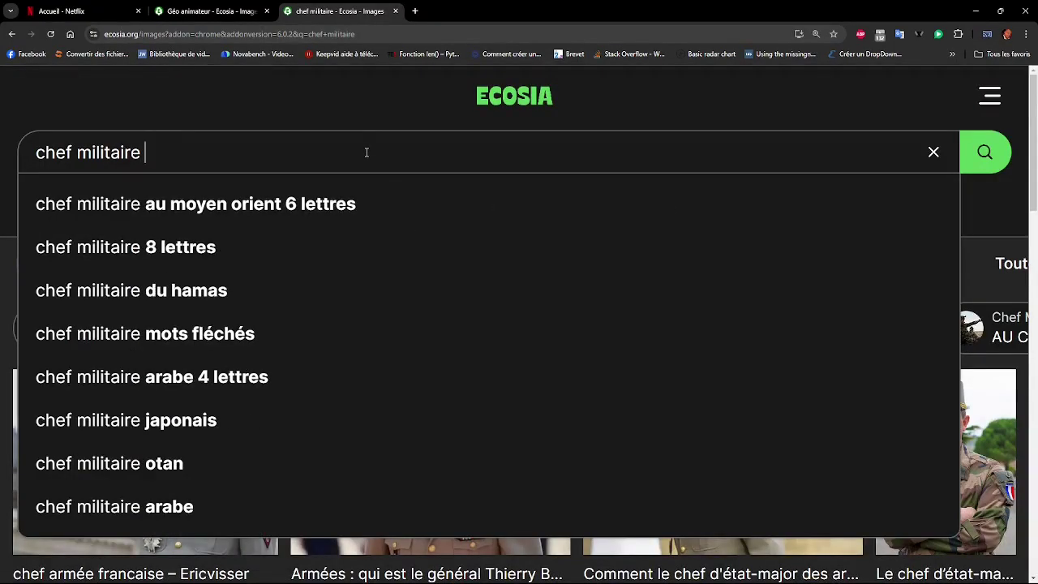
{"action": "type", "text": "aladd"}
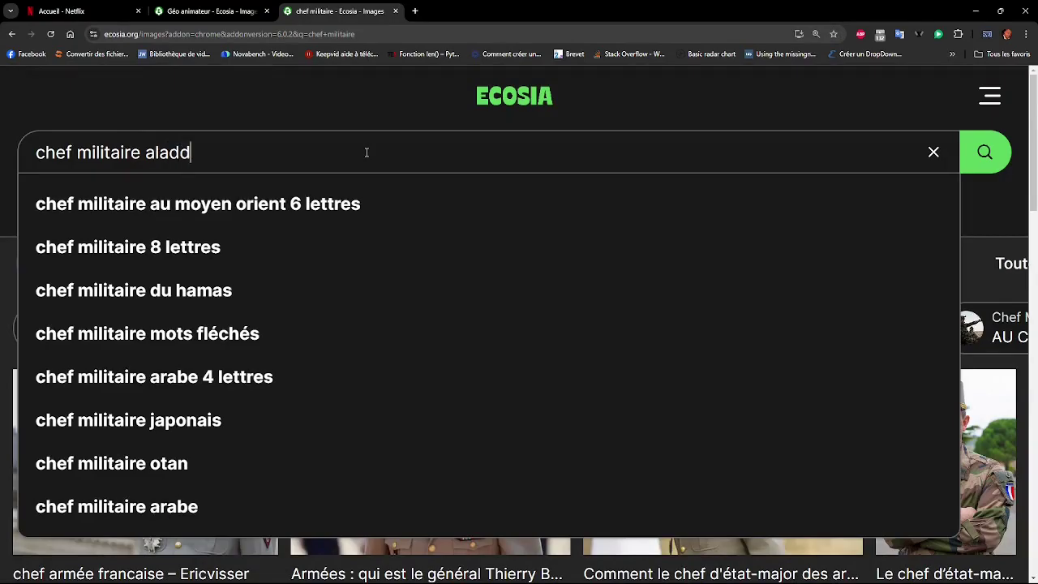
{"action": "type", "text": "in"}
{"action": "key", "text": "Return"}
{"action": "scroll", "coordinate": [530, 243], "scroll_direction": "down", "scroll_amount": 1}
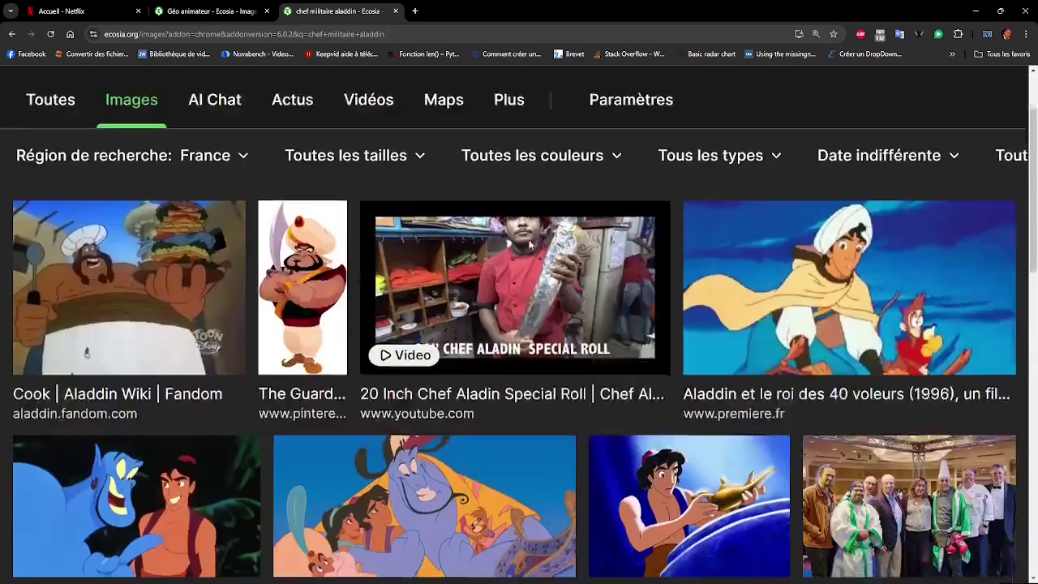
{"action": "scroll", "coordinate": [530, 243], "scroll_direction": "up", "scroll_amount": 1}
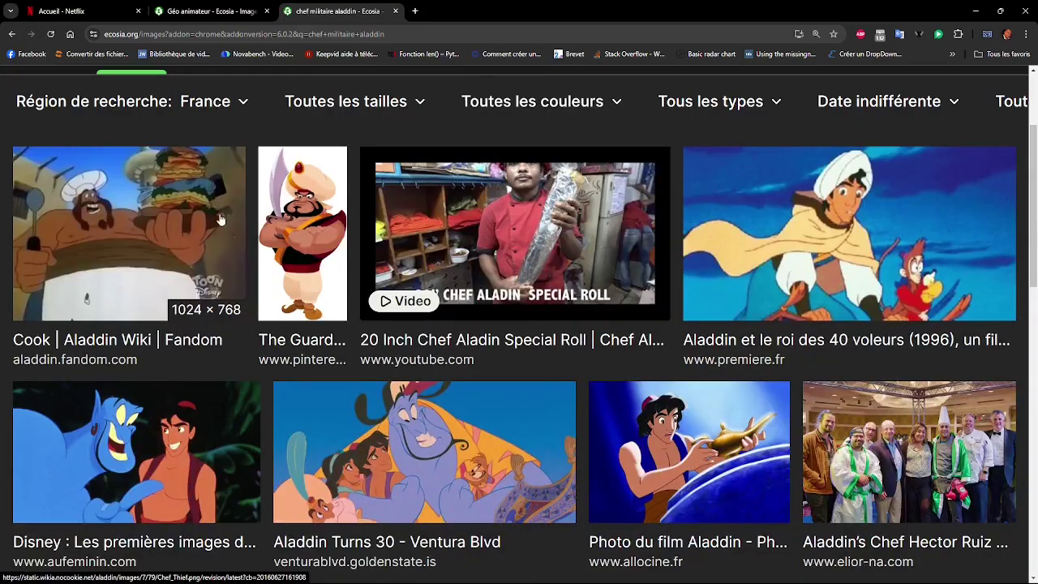
{"action": "right_click", "coordinate": [303, 206]}
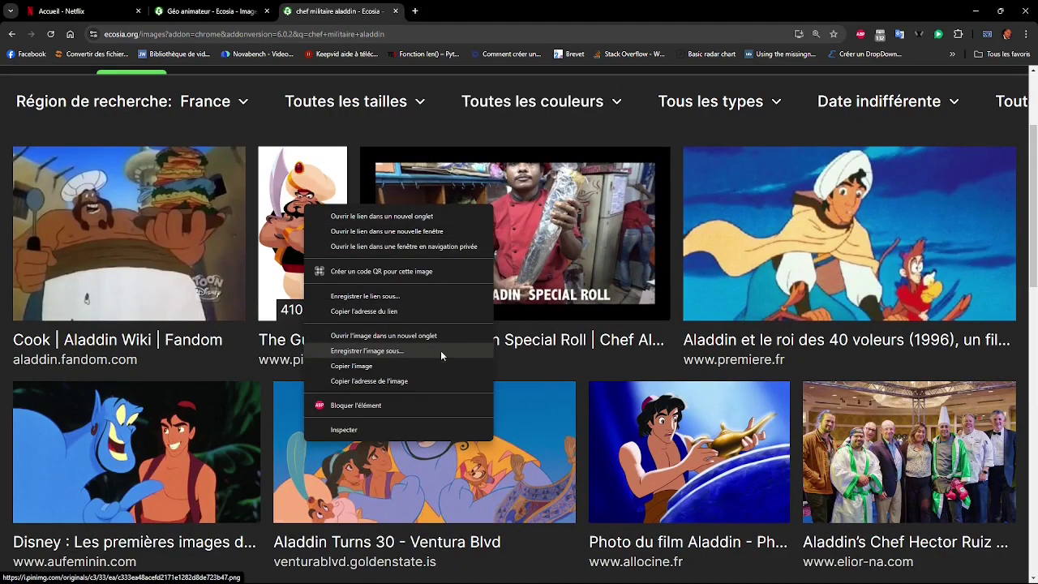
{"action": "left_click", "coordinate": [405, 368]}
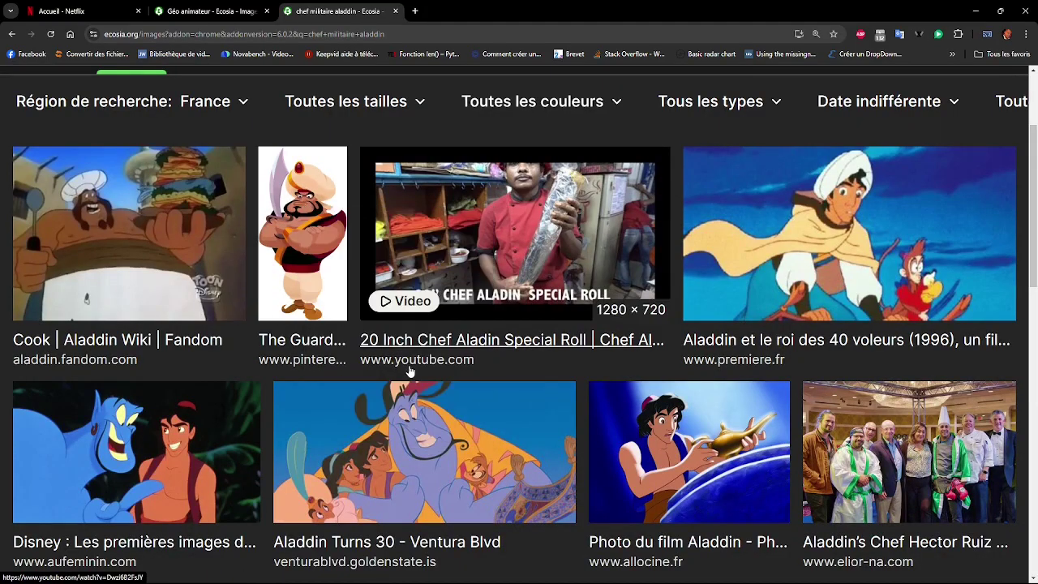
{"action": "key", "text": "alt+Tab"}
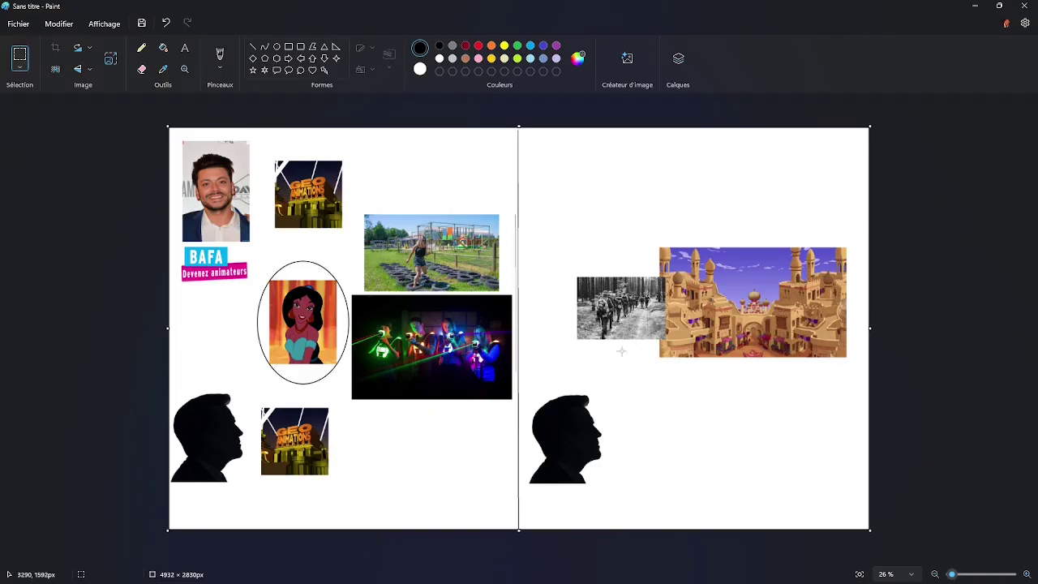
Paste the turbaned guard picture and place it beside the black head silhouette in the canvas's right half
{"action": "key", "text": "ctrl+v"}
{"action": "left_click_drag", "start_coordinate": [213, 158], "coordinate": [650, 403]}
{"action": "left_click", "coordinate": [587, 278]}
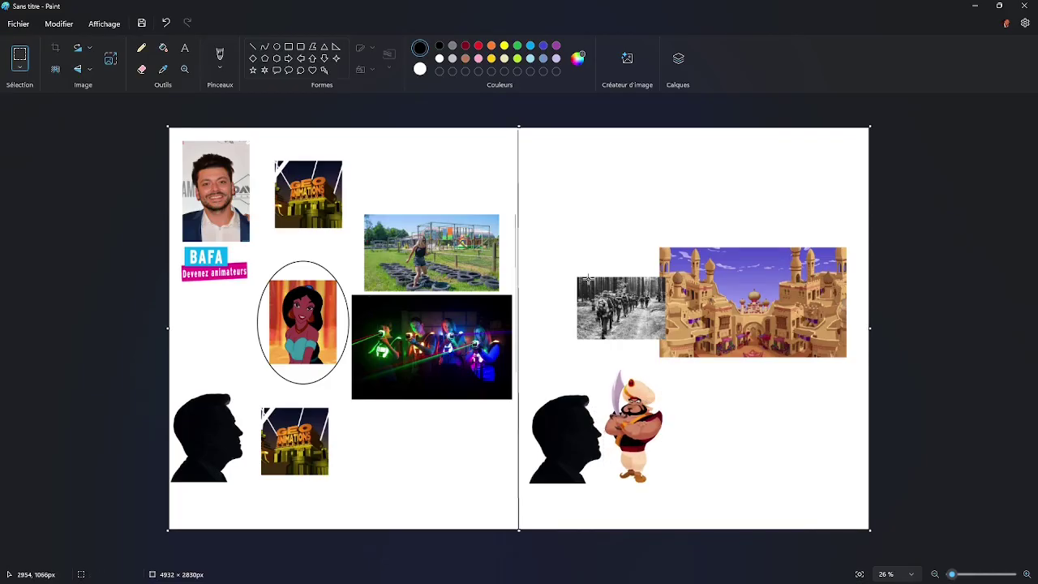
Switch to Chrome and search Ecosia images for "aladdin kev adams"
{"action": "key", "text": "alt+Tab"}
{"action": "scroll", "coordinate": [100, 202], "scroll_direction": "up", "scroll_amount": 2}
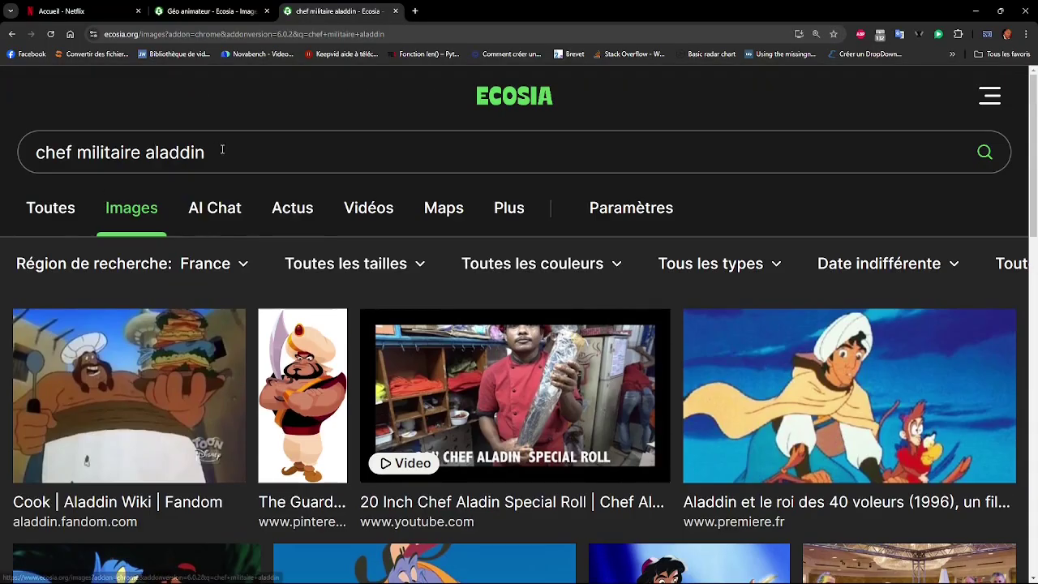
{"action": "left_click_drag", "start_coordinate": [233, 152], "coordinate": [77, 152]}
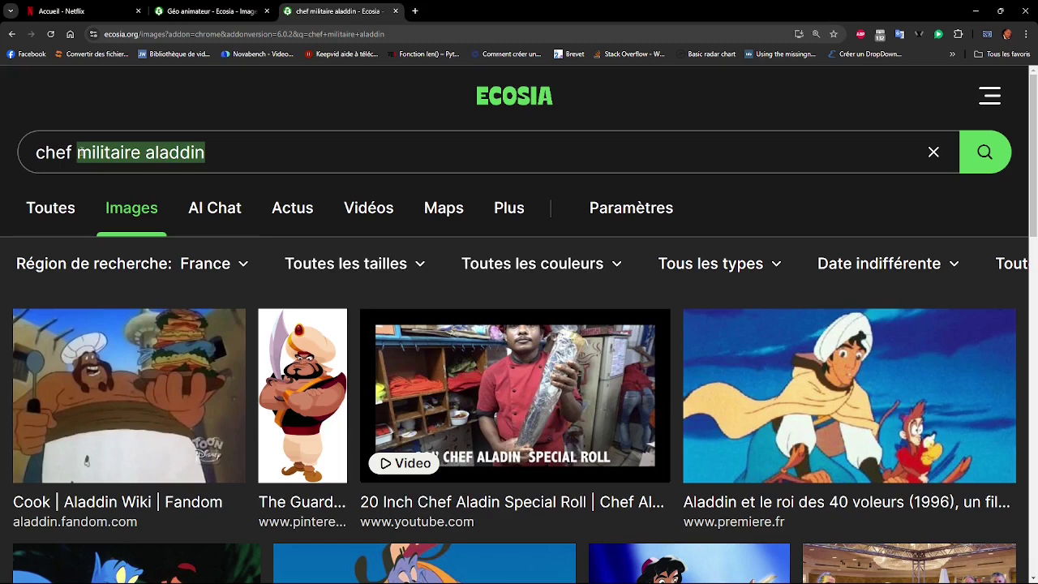
{"action": "triple_click", "coordinate": [231, 151]}
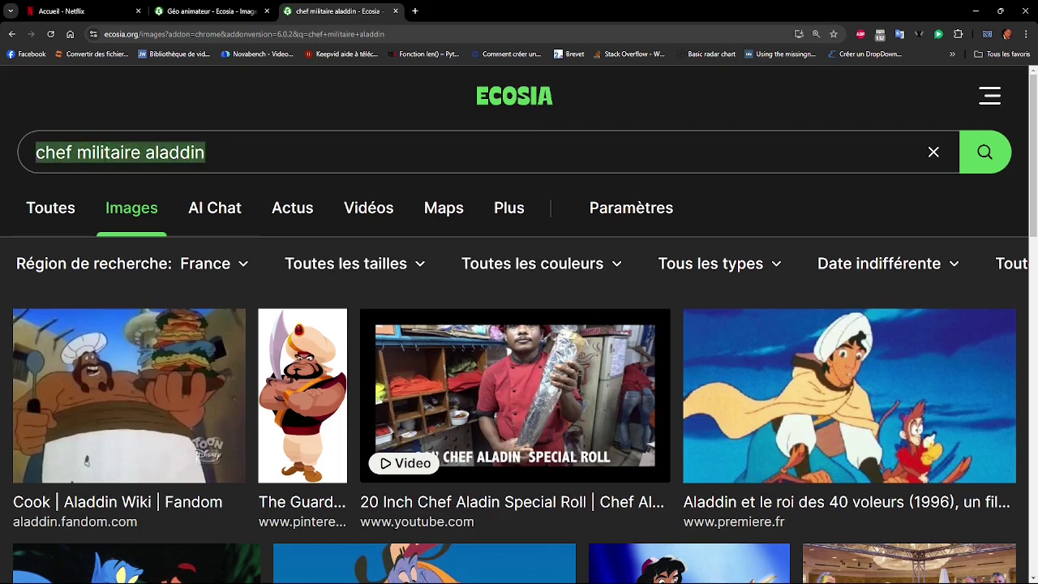
{"action": "type", "text": "aladdi"}
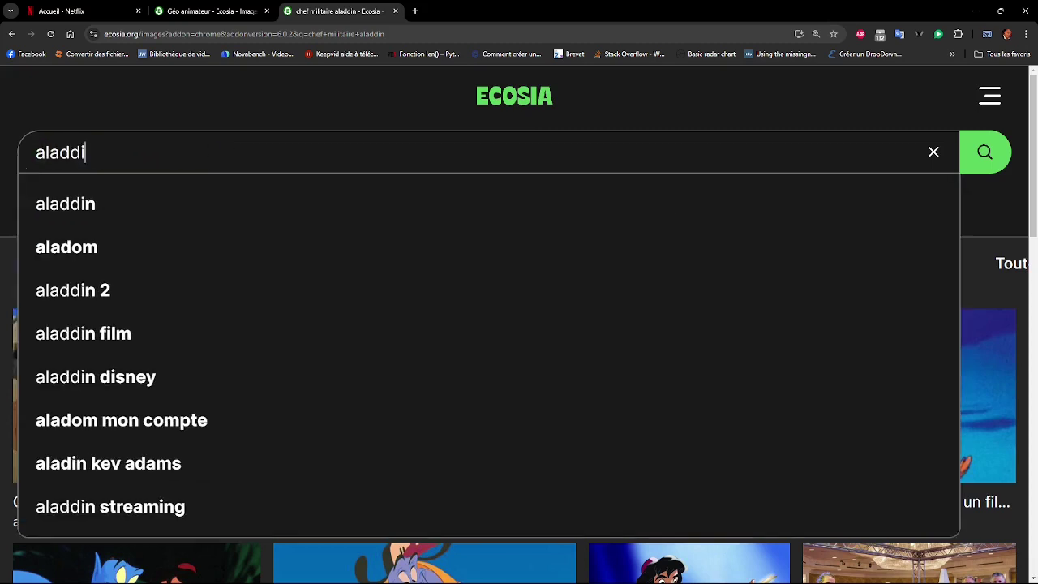
{"action": "type", "text": "n k"}
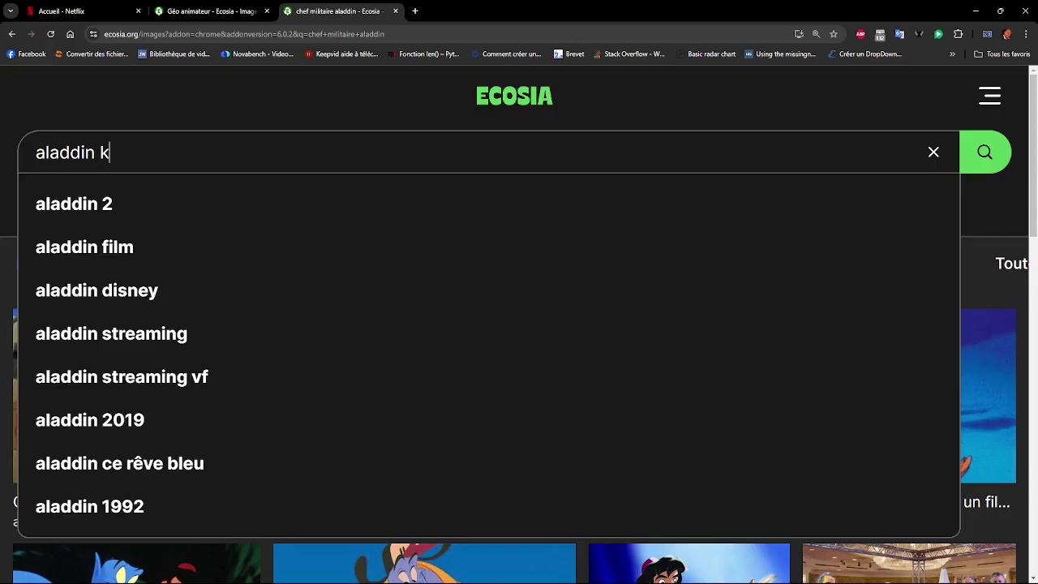
{"action": "type", "text": "eva"}
{"action": "key", "text": "BackSpace"}
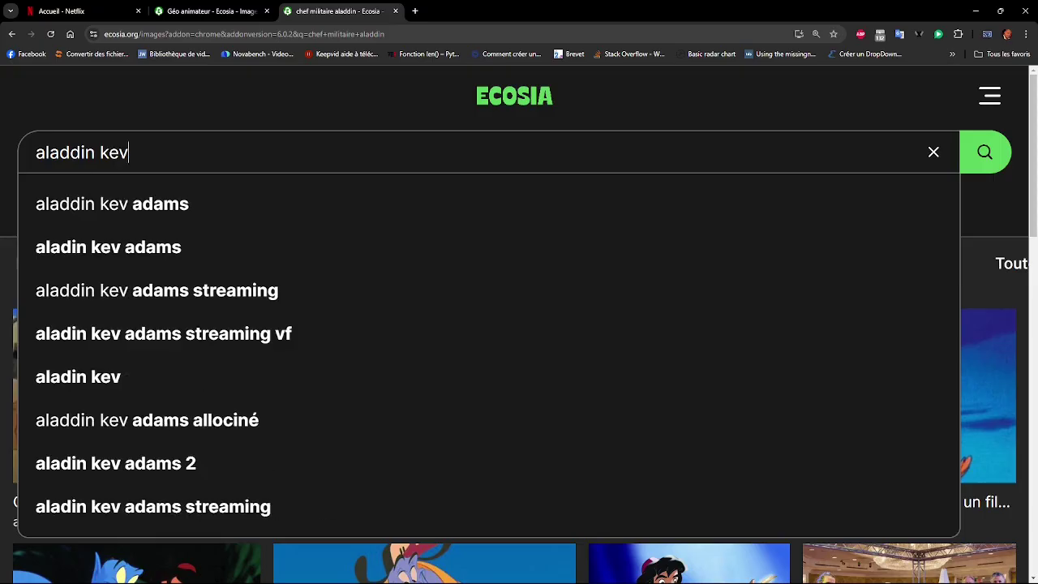
{"action": "type", "text": "adams"}
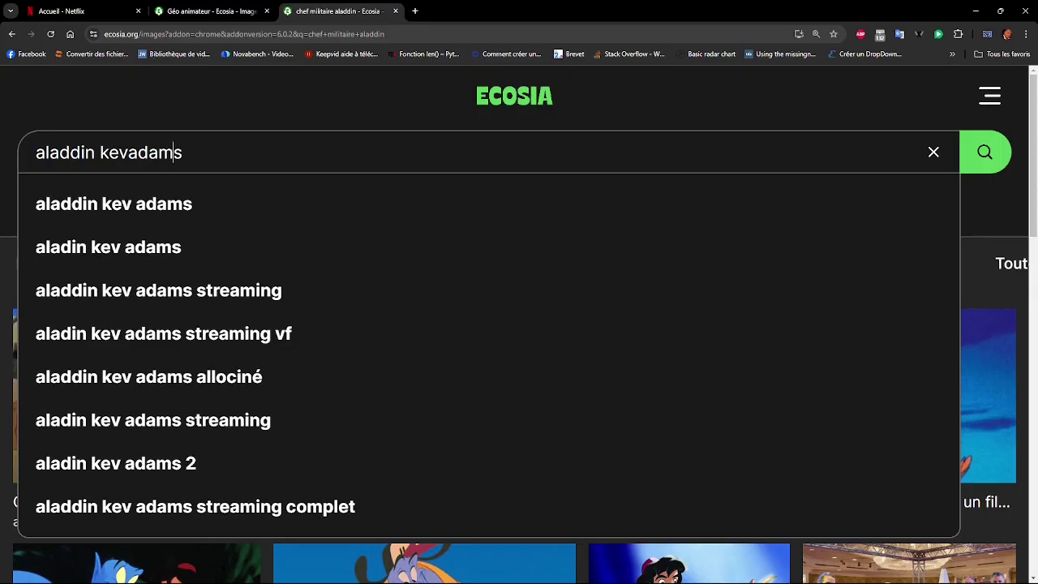
{"action": "left_click", "coordinate": [119, 153]}
{"action": "left_click", "coordinate": [128, 153]}
{"action": "key", "text": "Return"}
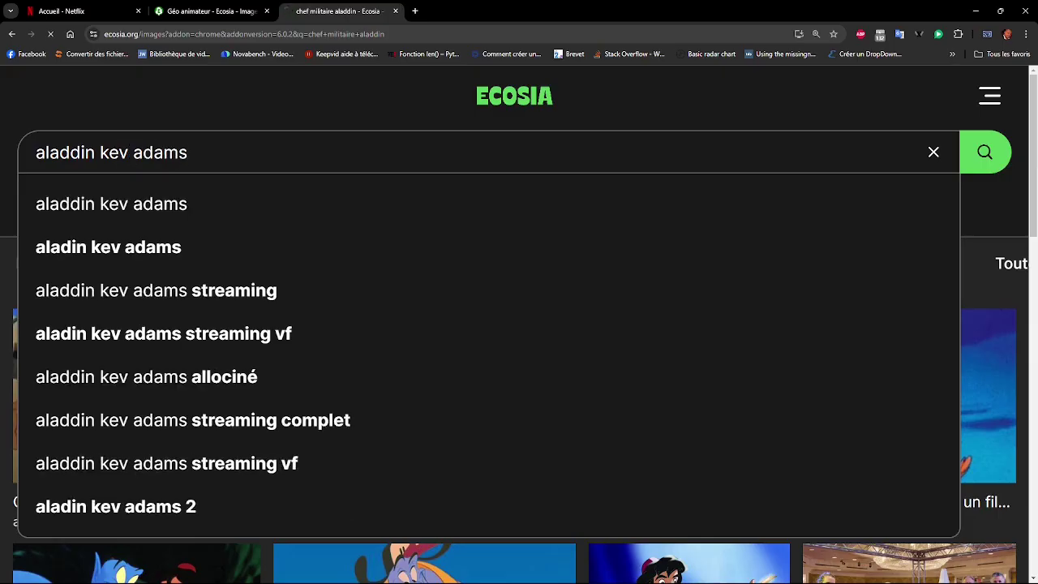
Copy the "Les Nouvelles Aventures d'ALADIN" group picture with the hero in the centre, returning to Paint
{"action": "scroll", "coordinate": [300, 324], "scroll_direction": "down", "scroll_amount": 2}
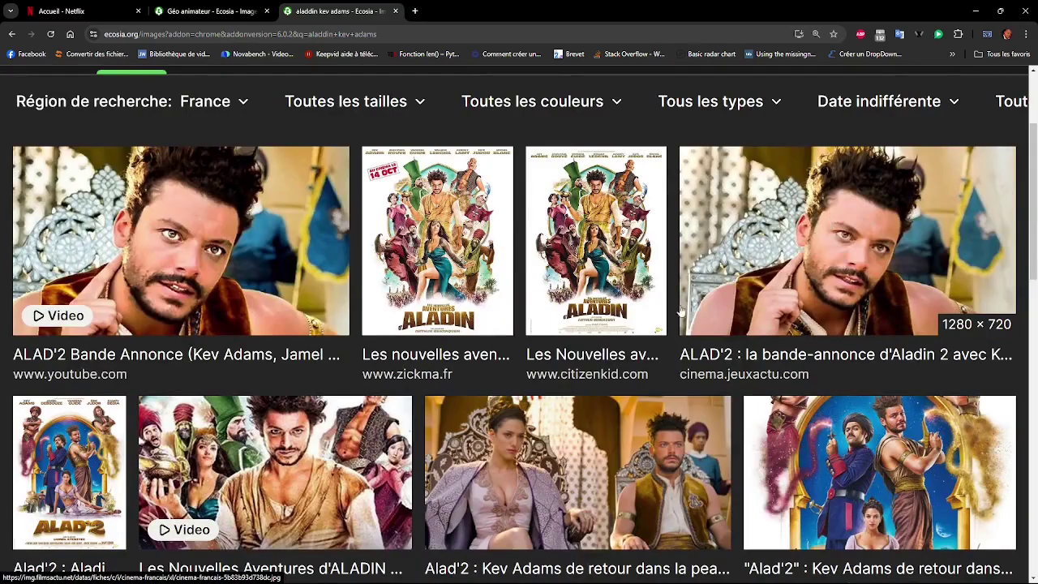
{"action": "right_click", "coordinate": [328, 434]}
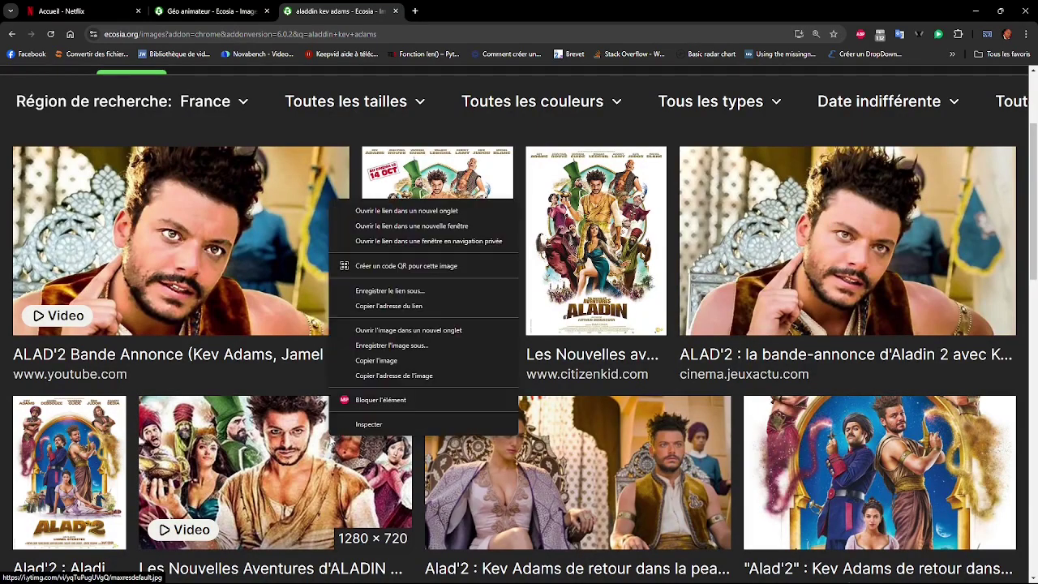
{"action": "left_click", "coordinate": [477, 360]}
{"action": "key", "text": "alt+Tab"}
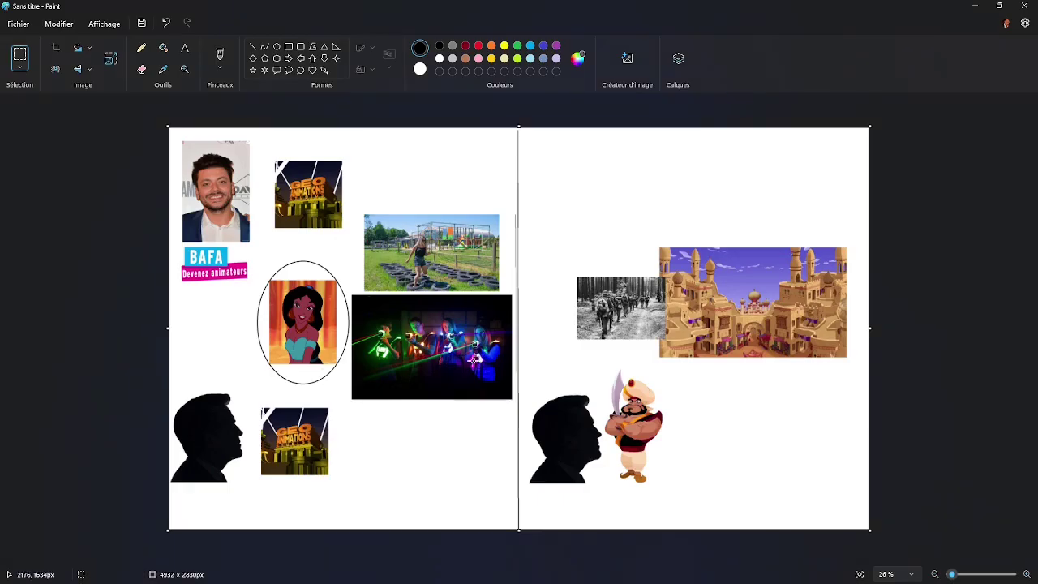
Paste the Aladin group picture, enlarge it to about 894 × 585 px and place it at the upper left of the canvas's right half
{"action": "key", "text": "ctrl+v"}
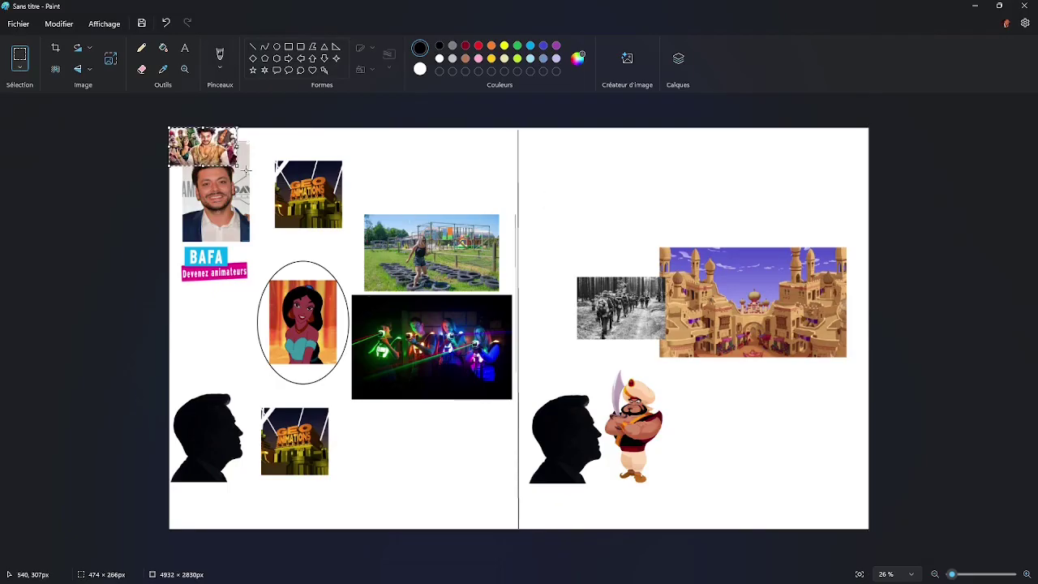
{"action": "left_click_drag", "start_coordinate": [239, 166], "coordinate": [242, 170]}
{"action": "left_click_drag", "start_coordinate": [313, 226], "coordinate": [651, 215]}
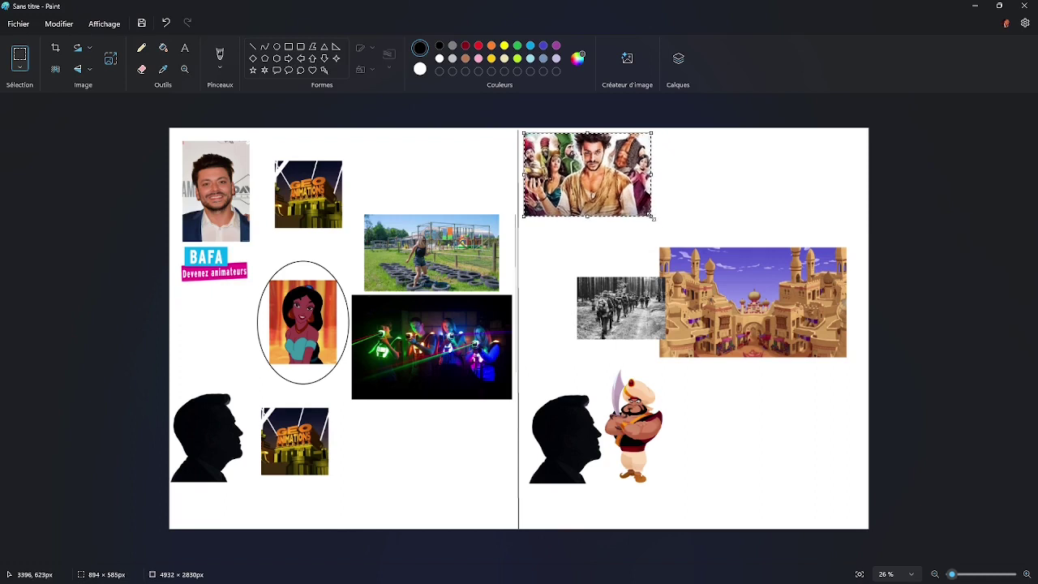
{"action": "left_click", "coordinate": [640, 278]}
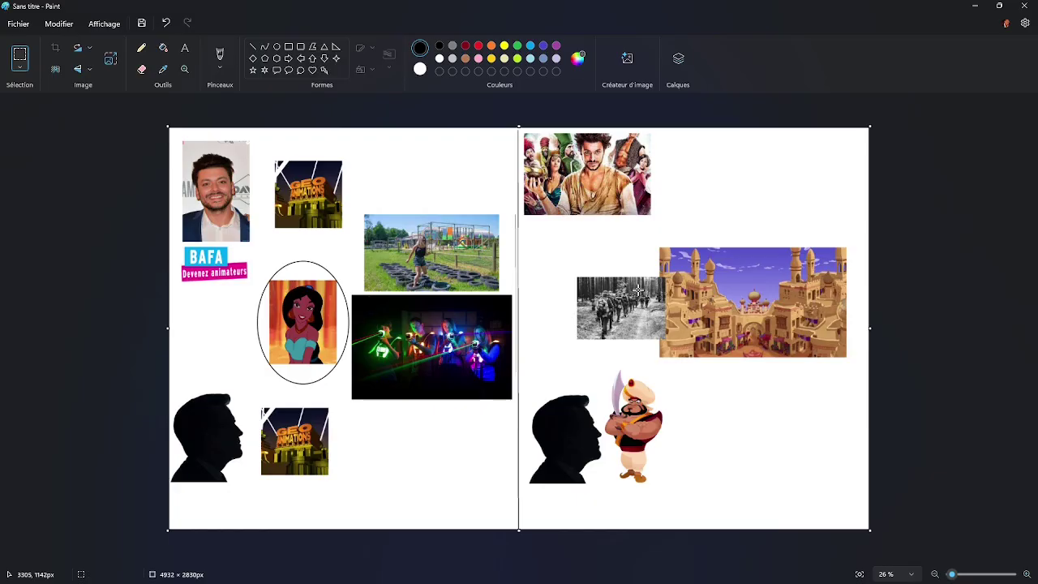
Switch to Chrome and search Ecosia images for "veillée"
{"action": "key", "text": "alt+Tab"}
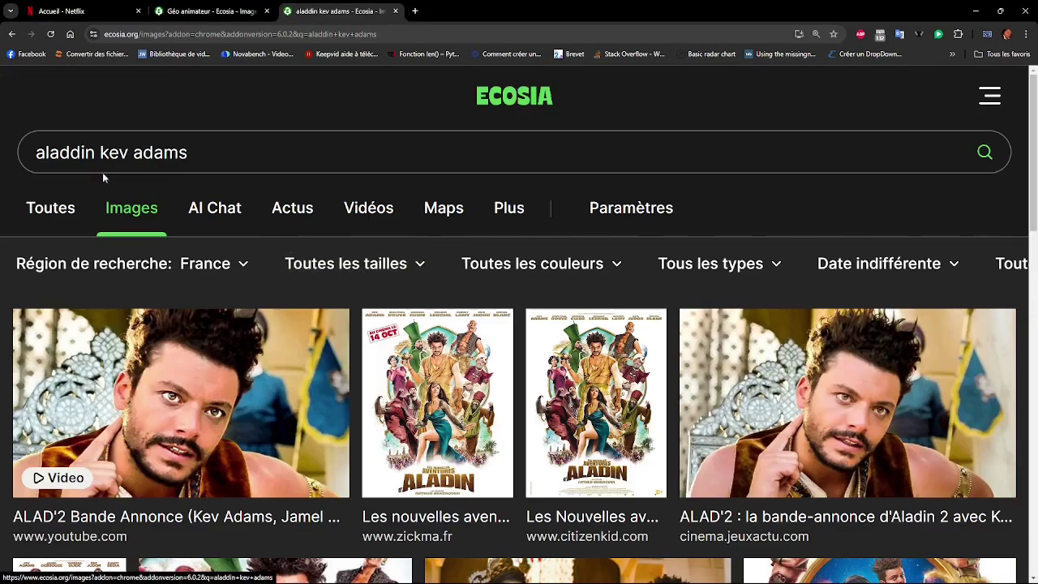
{"action": "left_click", "coordinate": [292, 143]}
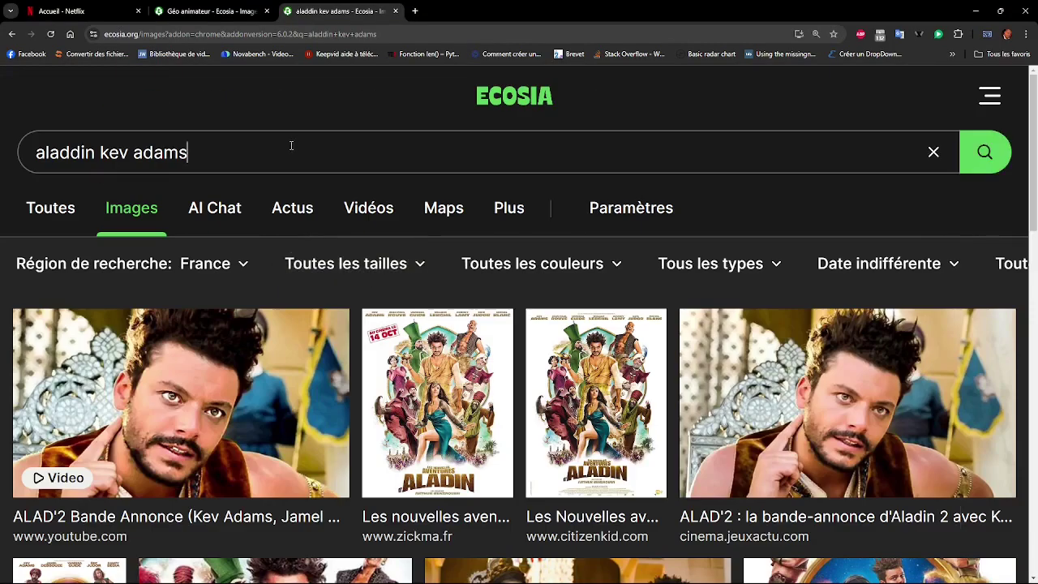
{"action": "key", "text": "ctrl+a"}
{"action": "type", "text": "veillée"}
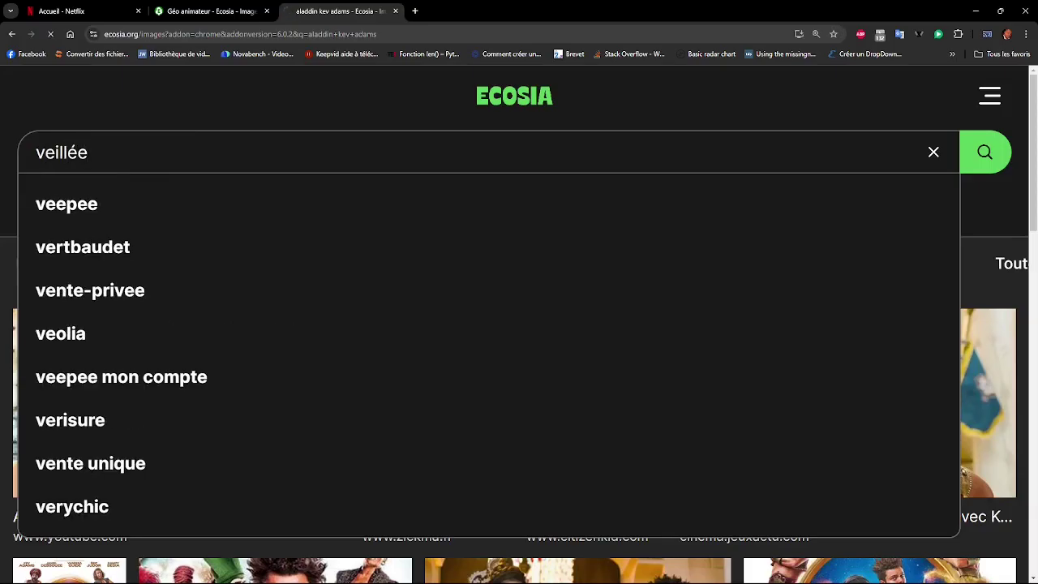
{"action": "key", "text": "Return"}
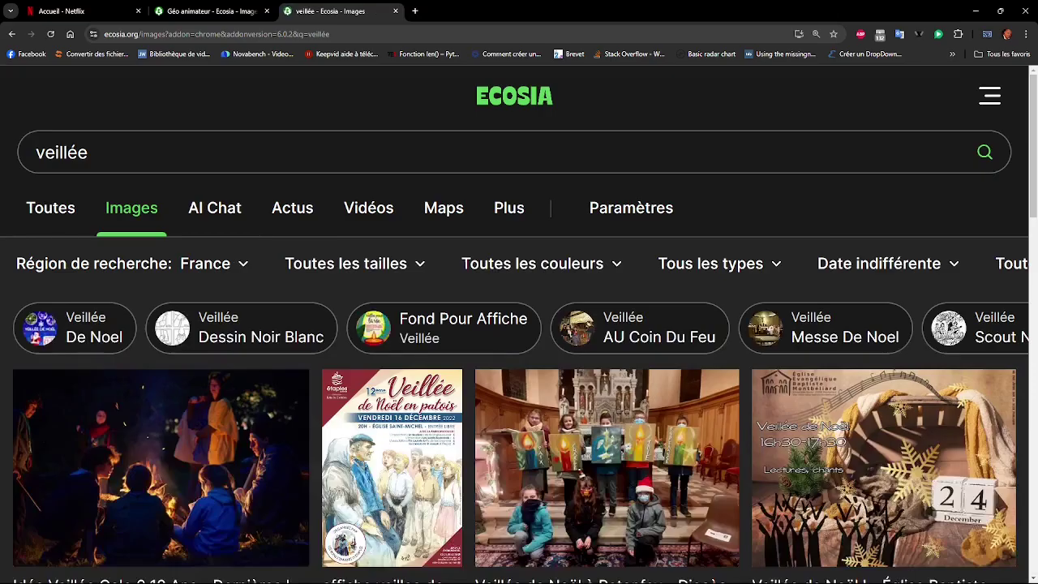
Copy the night photo of children around a campfire from the image results and return to Paint
{"action": "scroll", "coordinate": [191, 300], "scroll_direction": "down", "scroll_amount": 3}
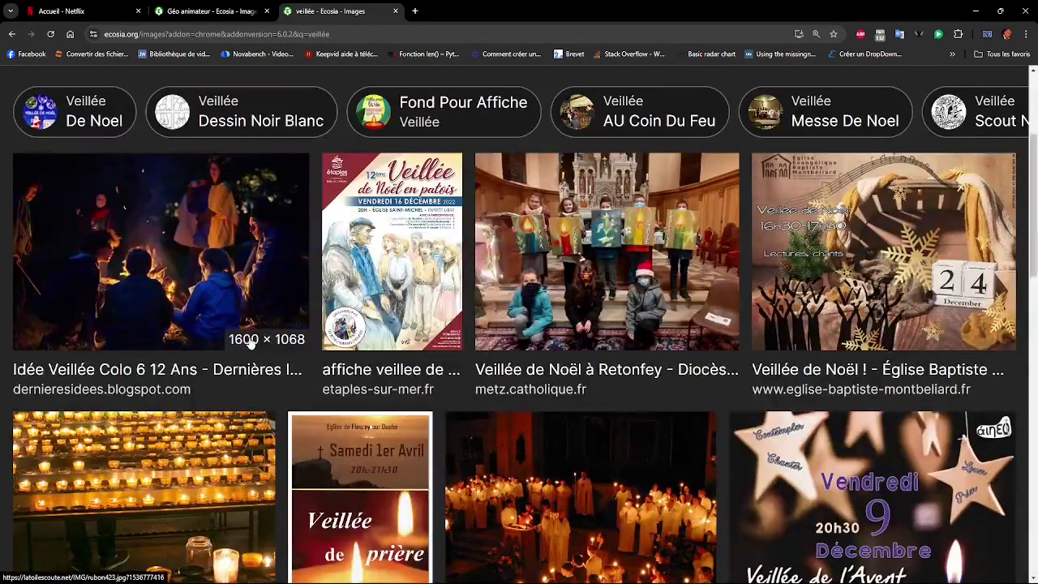
{"action": "scroll", "coordinate": [251, 344], "scroll_direction": "down", "scroll_amount": 4}
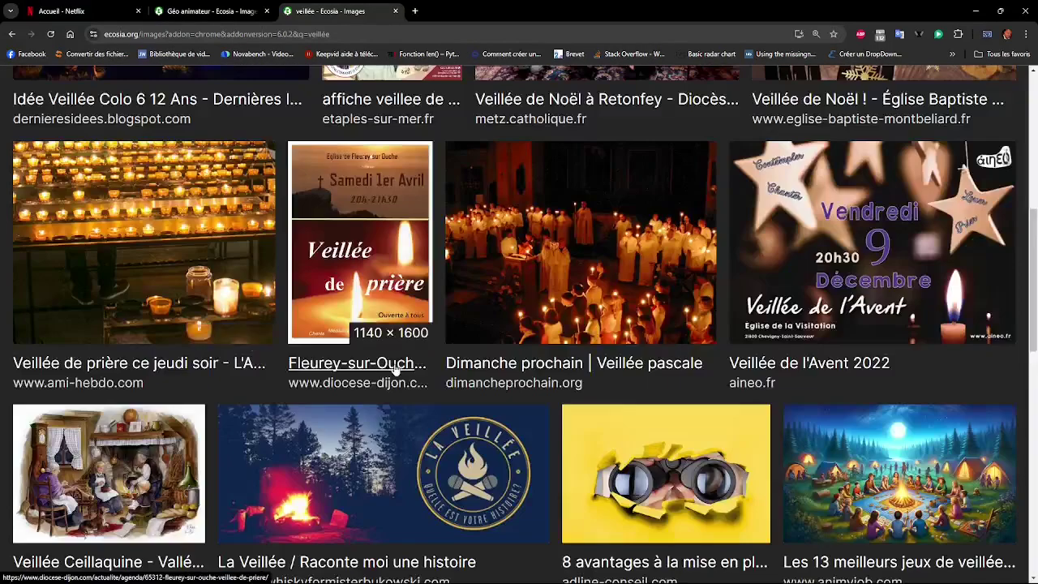
{"action": "scroll", "coordinate": [396, 370], "scroll_direction": "up", "scroll_amount": 2}
{"action": "scroll", "coordinate": [395, 369], "scroll_direction": "up", "scroll_amount": 1}
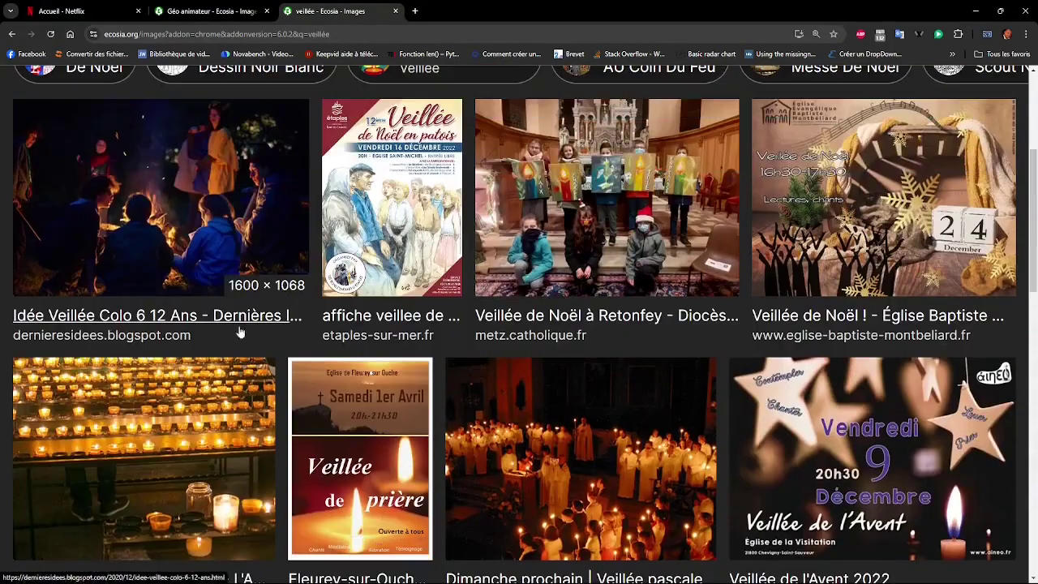
{"action": "right_click", "coordinate": [191, 195]}
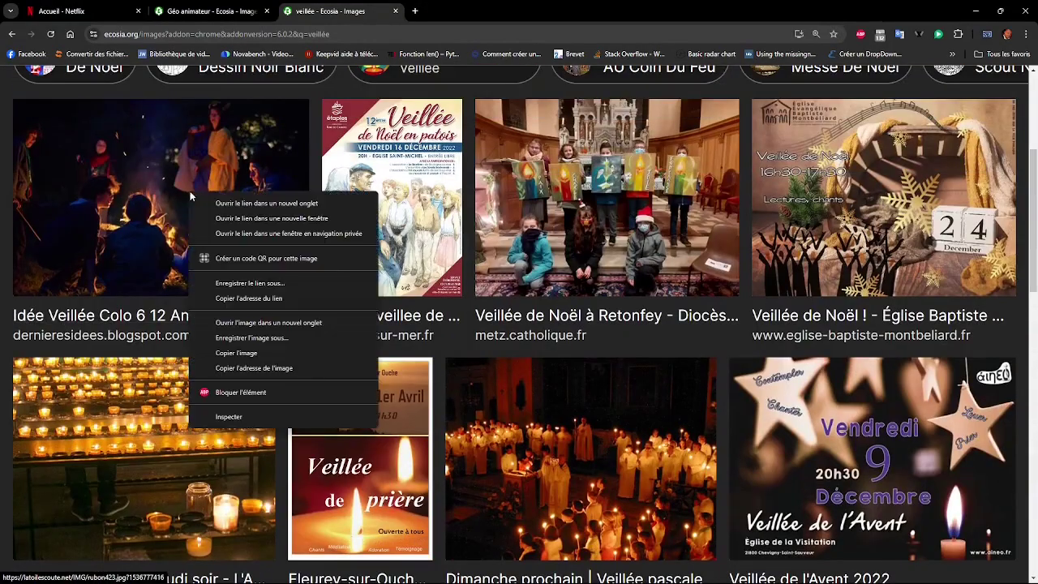
{"action": "left_click", "coordinate": [274, 350]}
{"action": "key", "text": "alt+Tab"}
Paste the campfire photo, enlarge it to about 605 × 402 px and place it beneath the BAFA logo
{"action": "key", "text": "ctrl+v"}
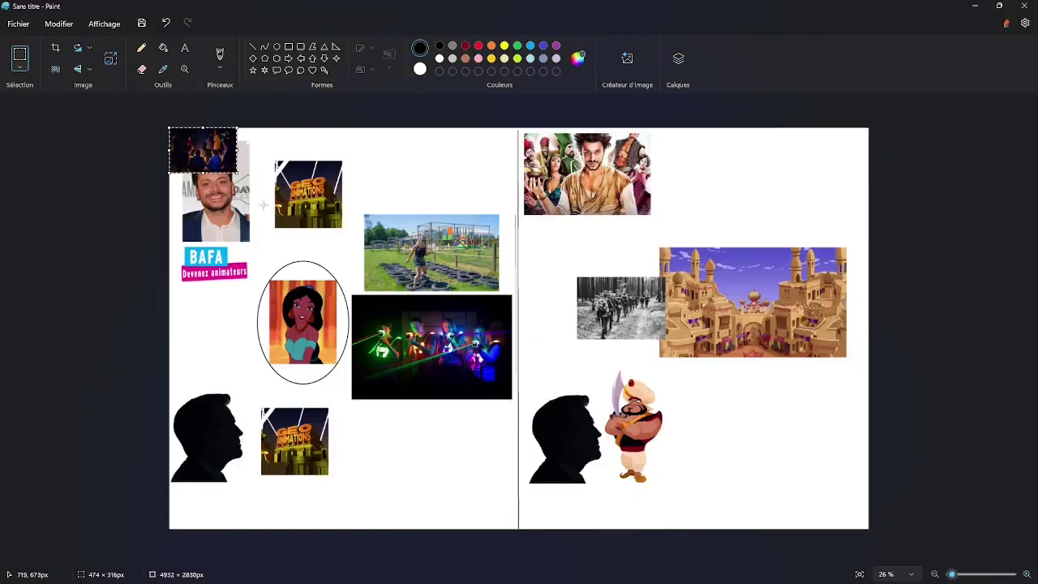
{"action": "left_click_drag", "start_coordinate": [203, 150], "coordinate": [244, 329]}
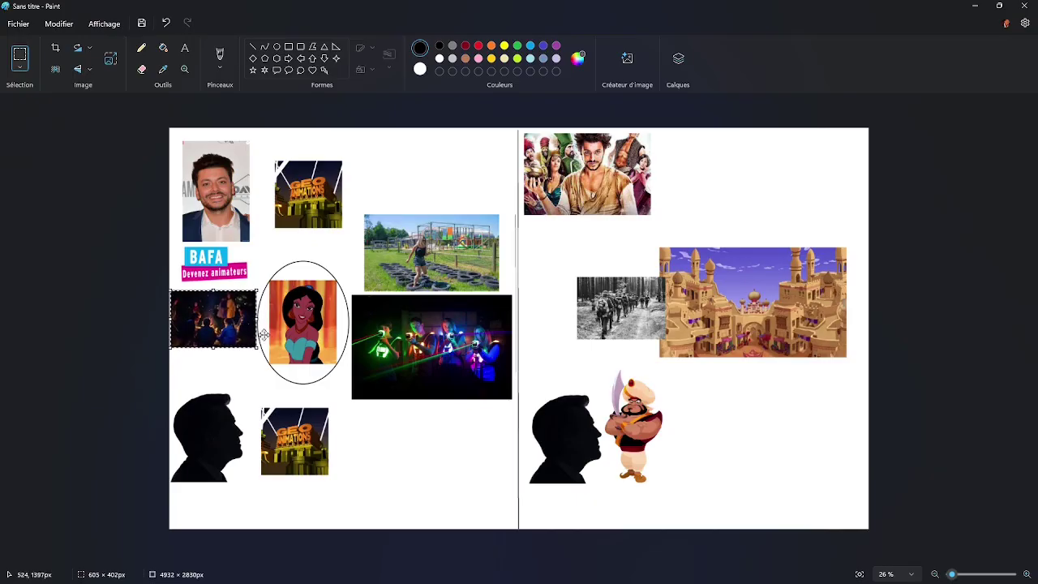
{"action": "left_click", "coordinate": [264, 334]}
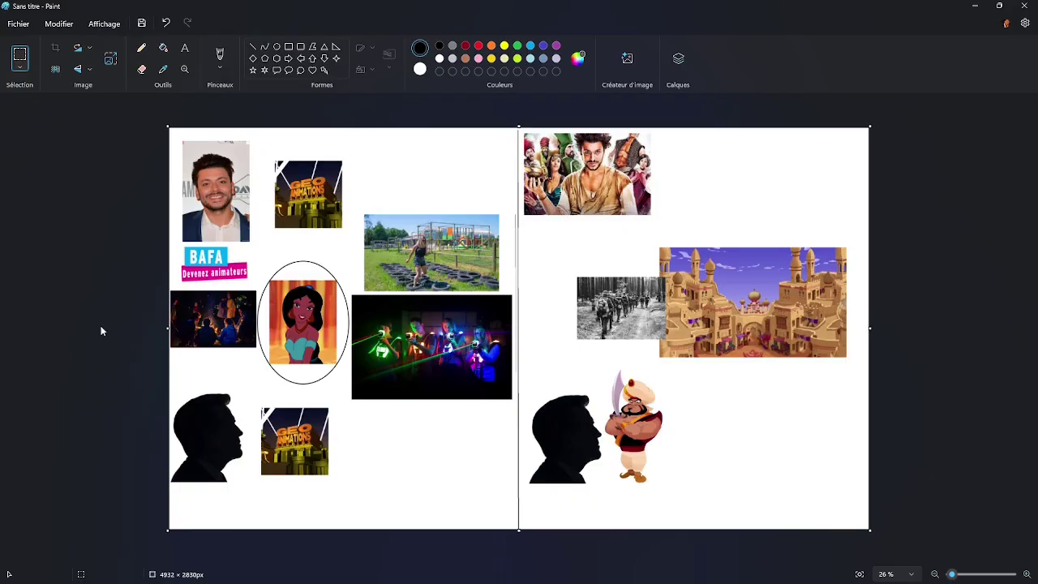
Extend the canvas on its left and right sides to about 6479 × 2830 px
{"action": "left_click_drag", "start_coordinate": [156, 324], "coordinate": [92, 330]}
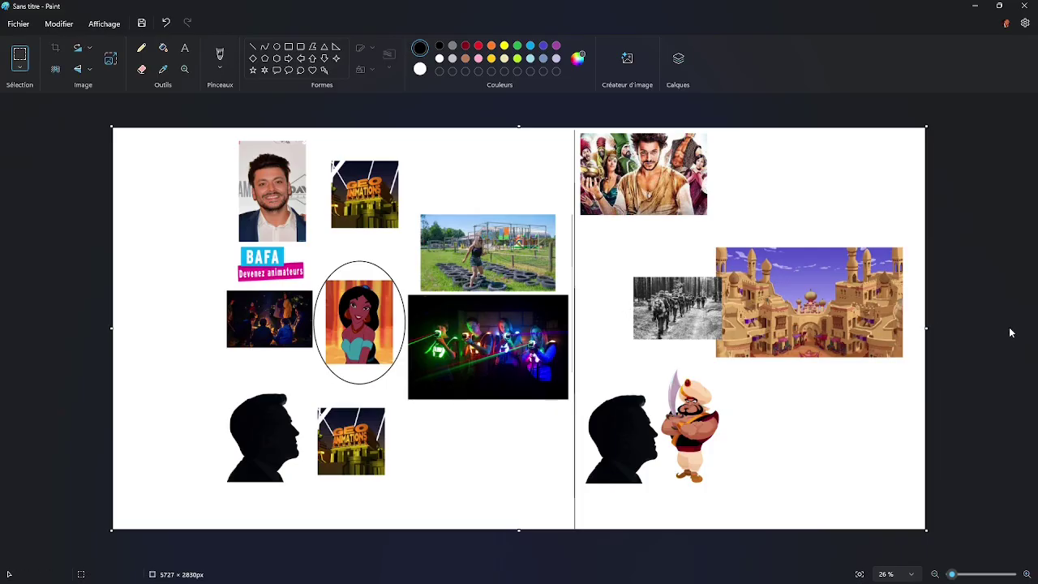
{"action": "left_click_drag", "start_coordinate": [938, 327], "coordinate": [1029, 328]}
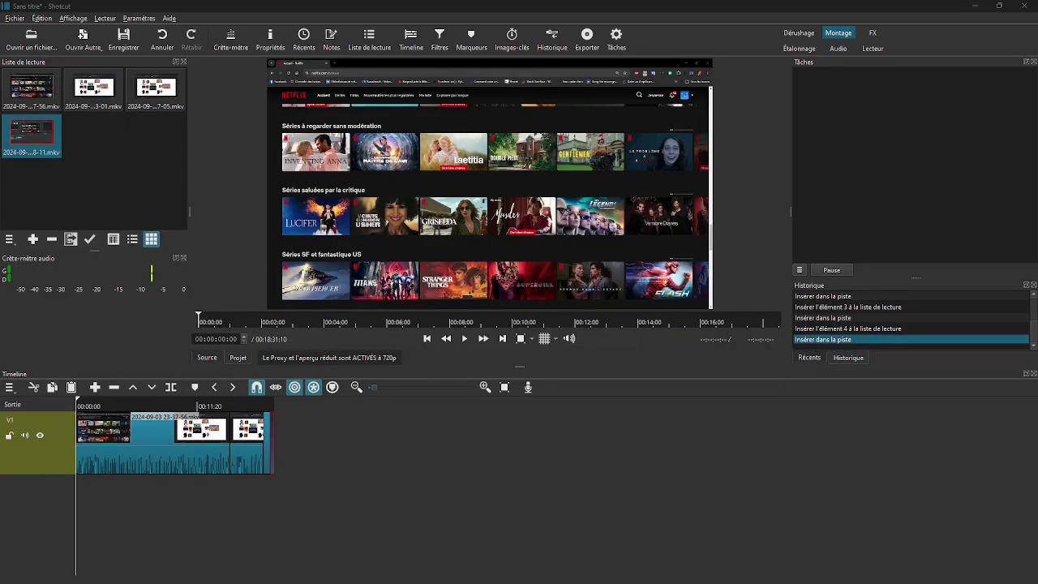
{"action": "key", "text": "alt+Tab"}
{"action": "key", "text": "alt+Tab"}
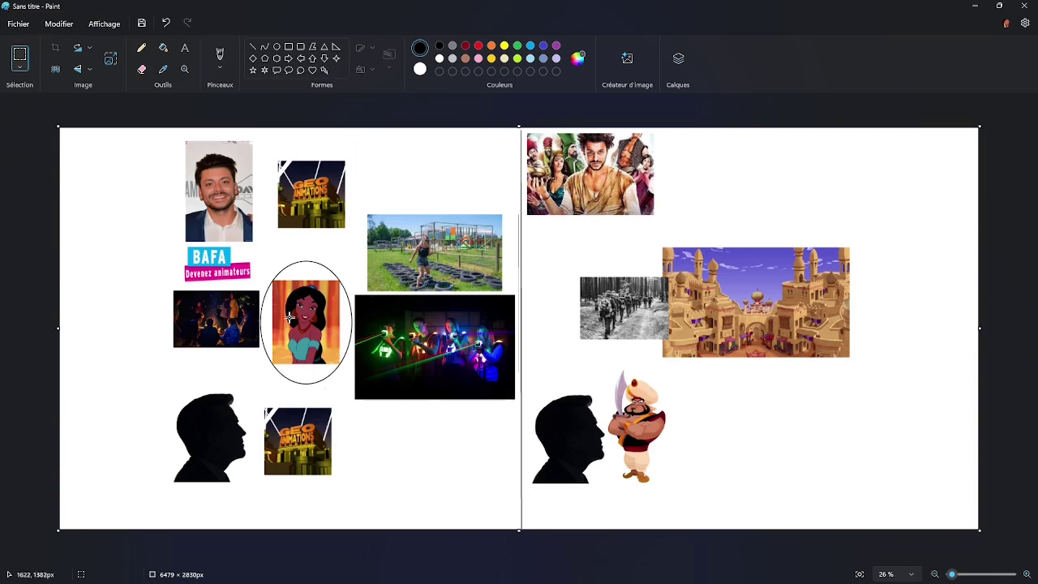
{"action": "key", "text": "alt+Tab"}
{"action": "key", "text": "Tab"}
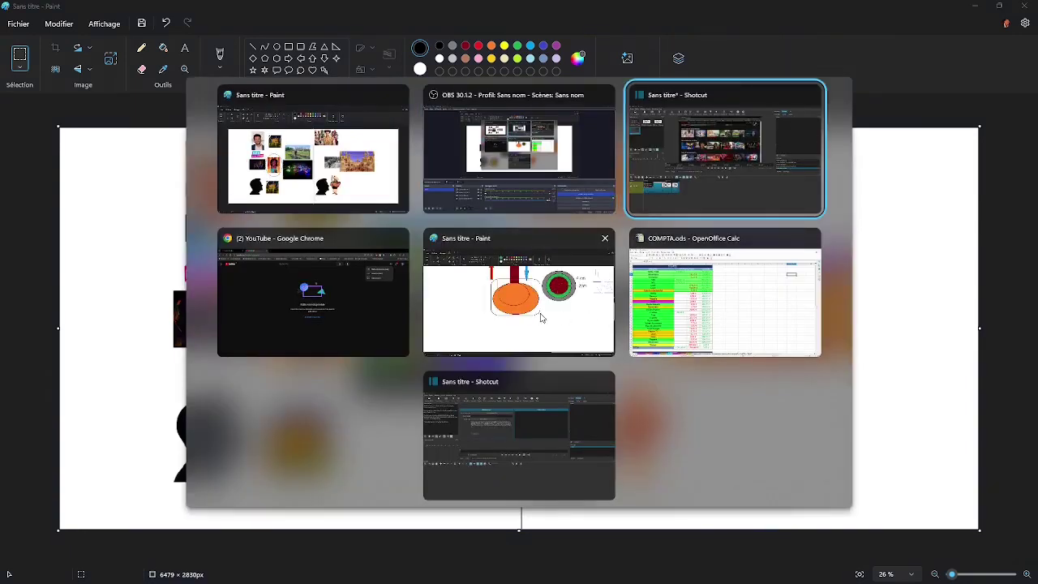
{"action": "left_click", "coordinate": [400, 310]}
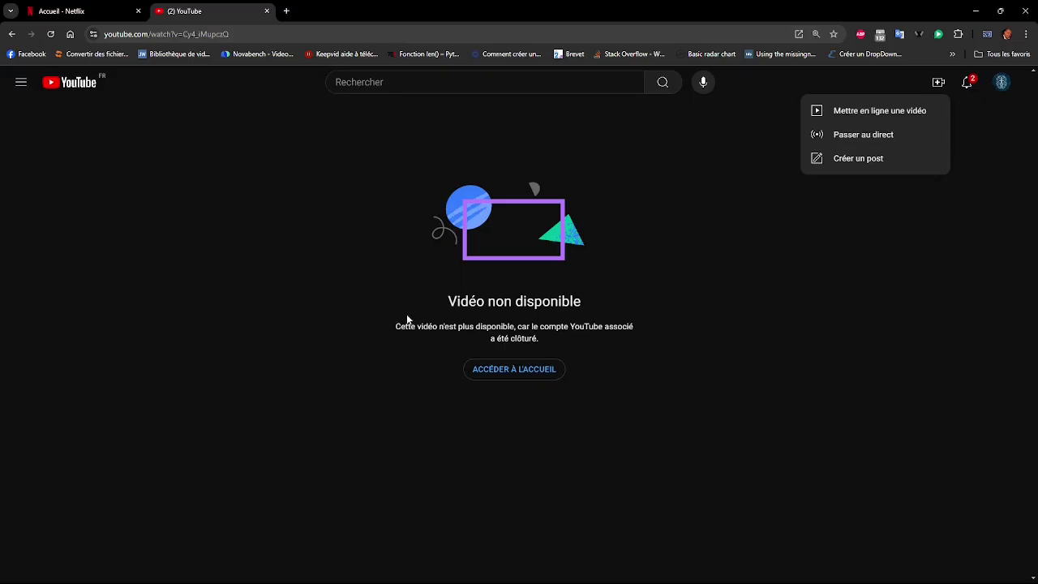
{"action": "left_click", "coordinate": [285, 10]}
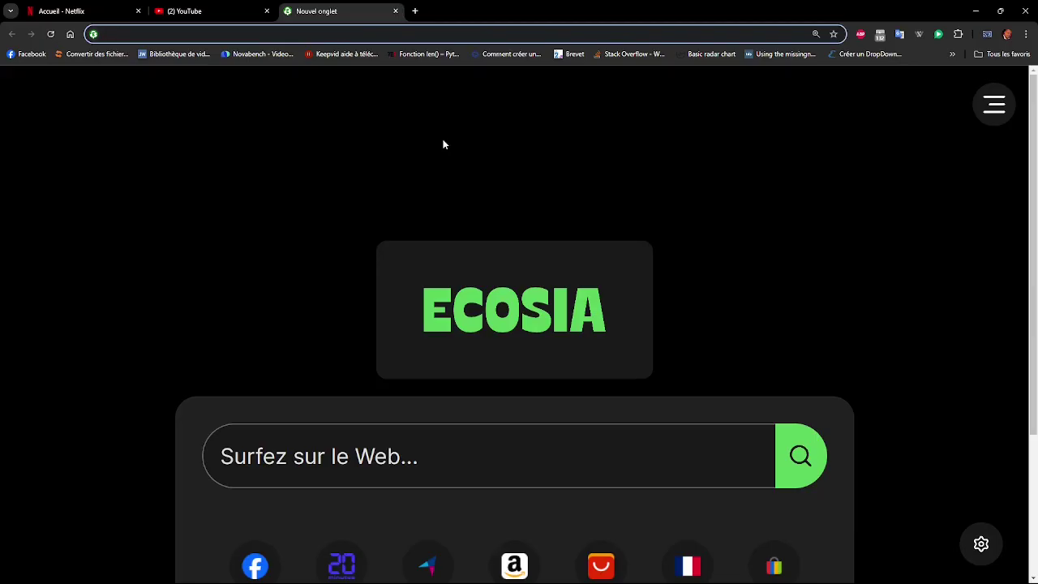
{"action": "type", "text": "l'in"}
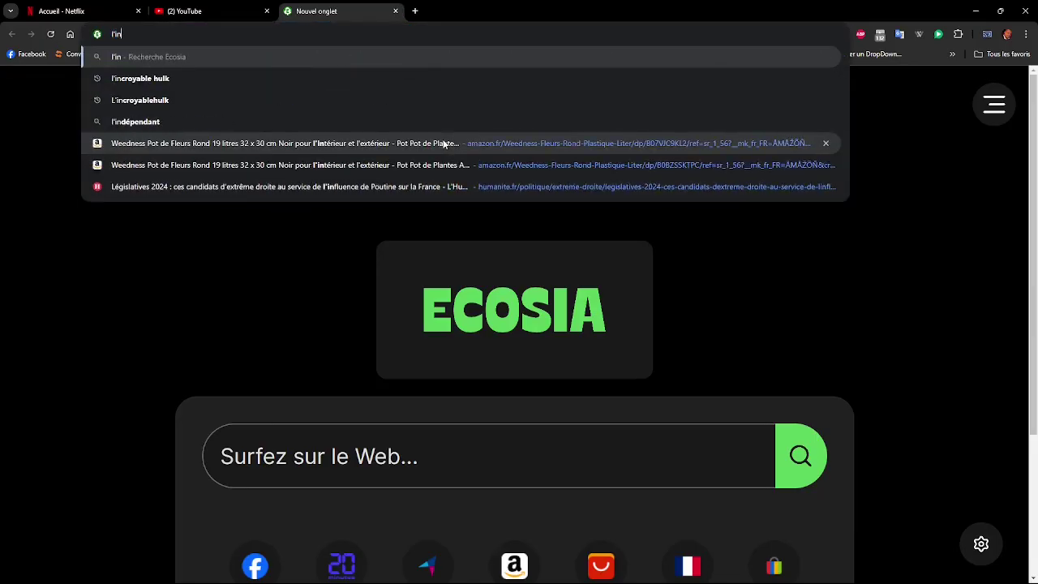
{"action": "type", "text": "firmière"}
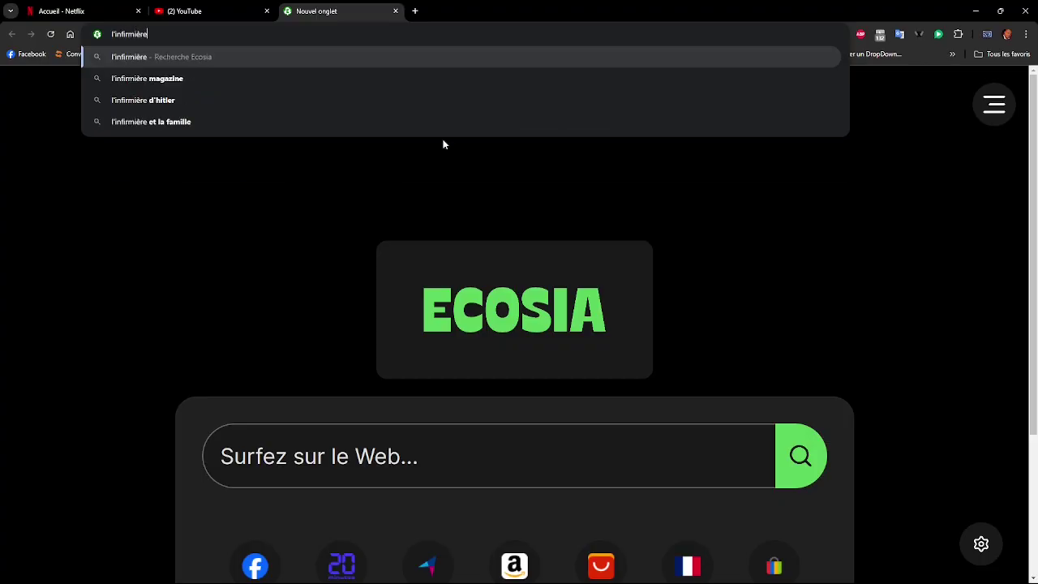
{"action": "left_click", "coordinate": [395, 11]}
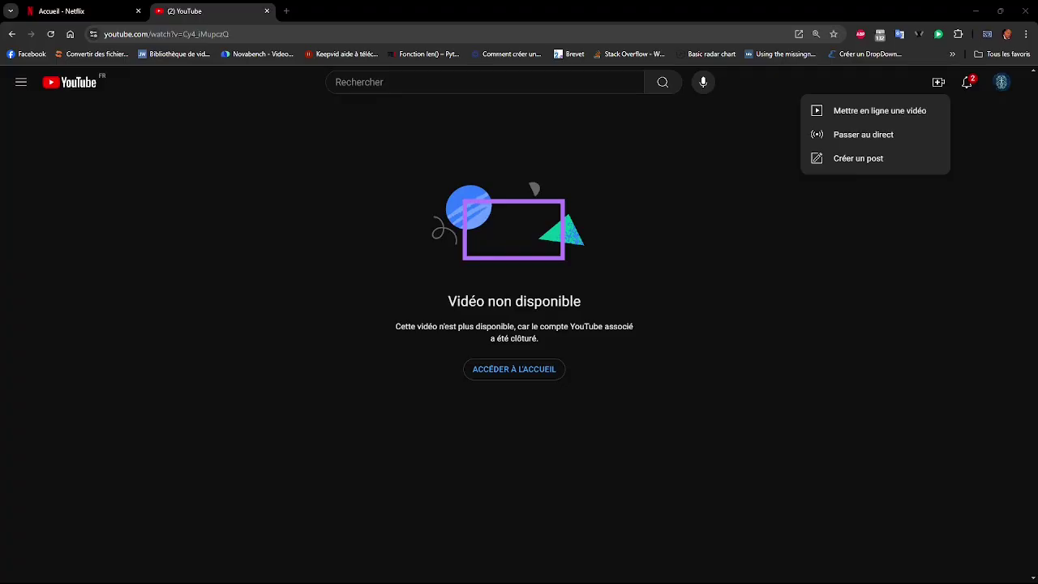
Return to Paint, paste the photo of the masked nurse, enlarge it to about 664 × 586 px and place it beside the campfire photo
{"action": "key", "text": "alt+Tab"}
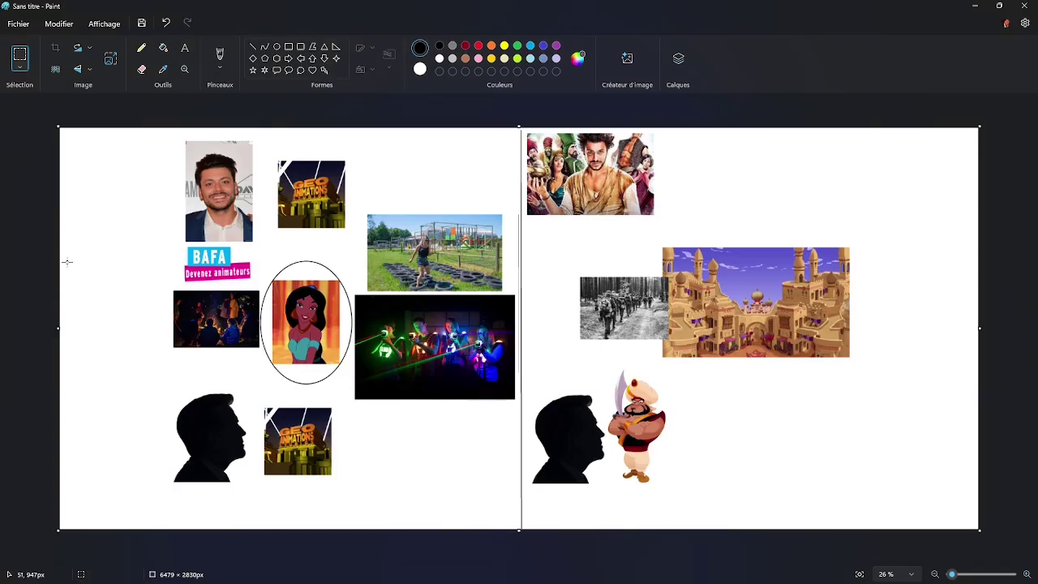
{"action": "key", "text": "ctrl+v"}
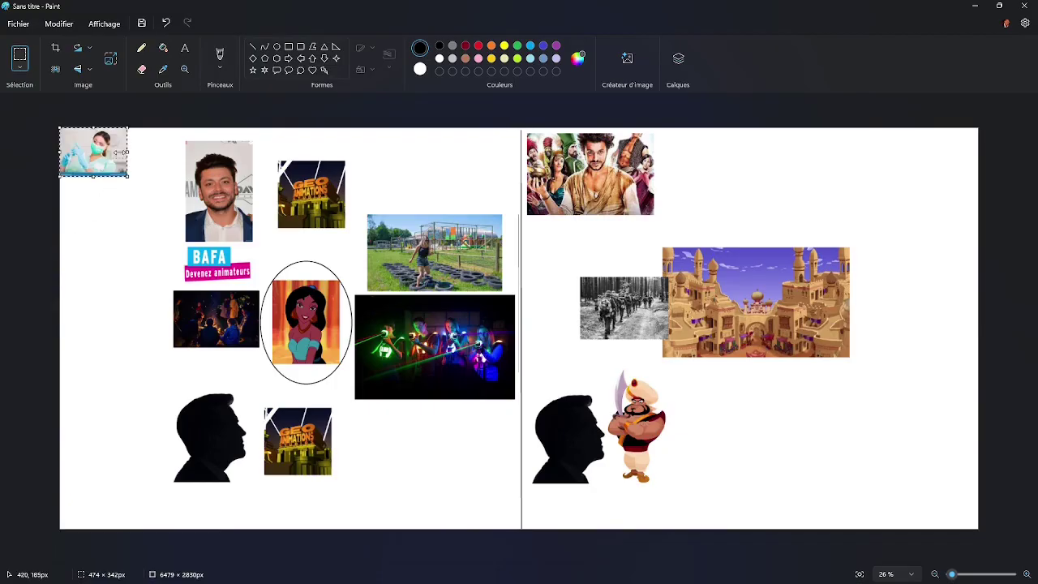
{"action": "left_click_drag", "start_coordinate": [106, 163], "coordinate": [167, 348]}
{"action": "left_click_drag", "start_coordinate": [143, 295], "coordinate": [144, 308]}
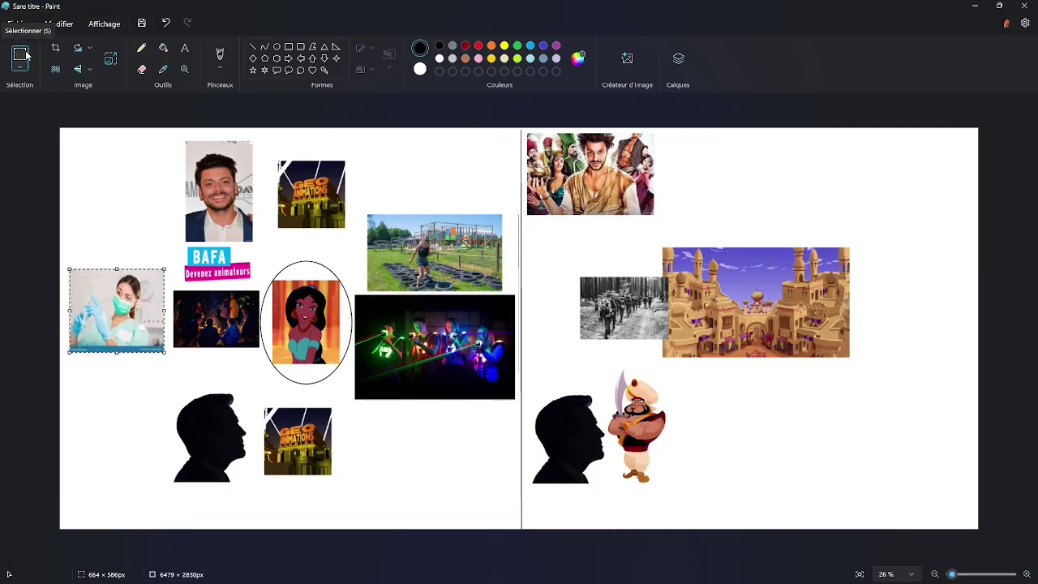
Delete the blue strip along the lower edge of the nurse photo
{"action": "left_click", "coordinate": [56, 120]}
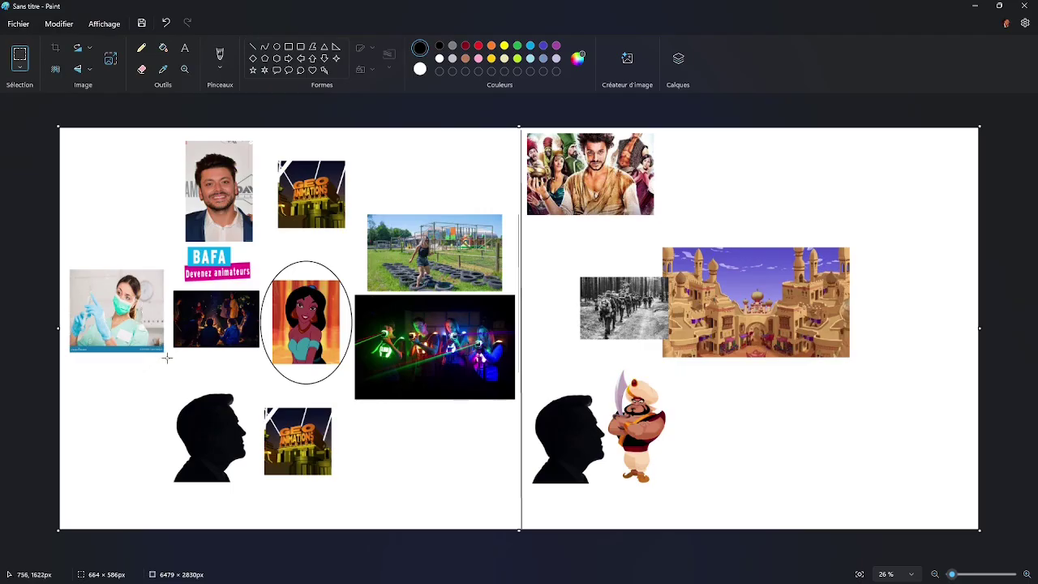
{"action": "left_click_drag", "start_coordinate": [167, 357], "coordinate": [40, 344]}
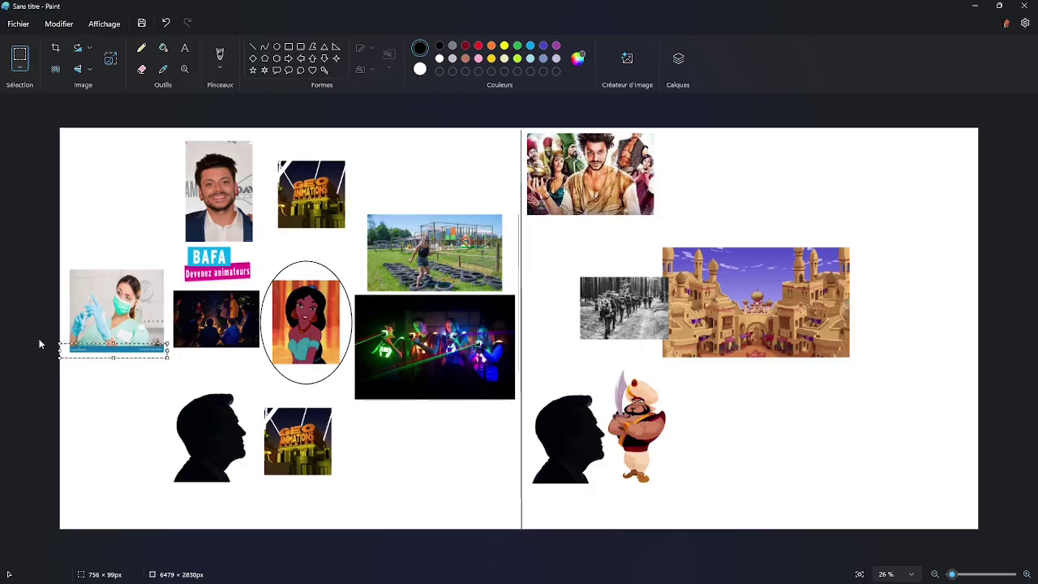
{"action": "key", "text": "Delete"}
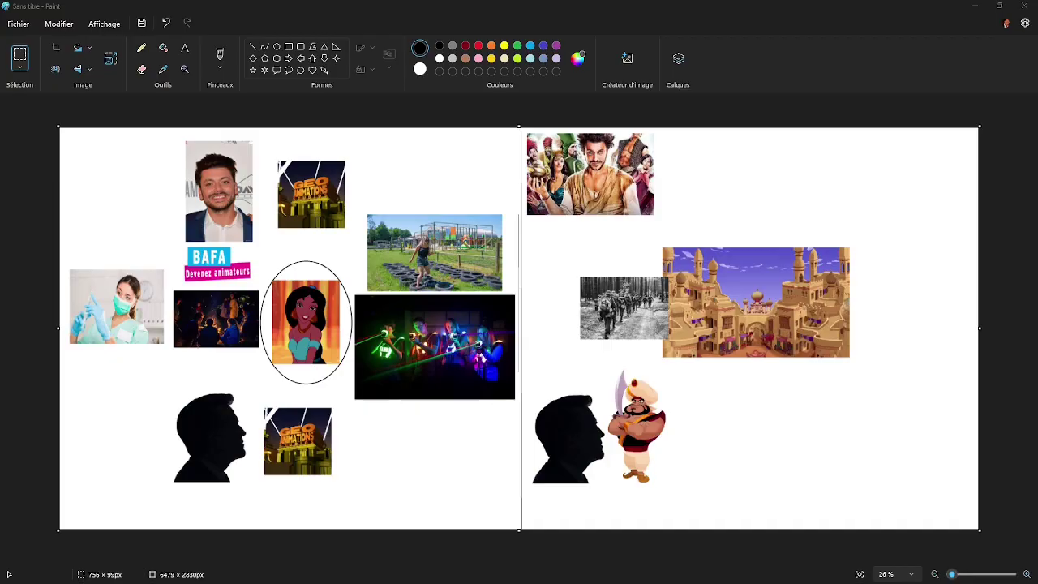
Paste the picture of the glowing, light-circled figure and place it beyond the upper corner of the desert palace image
{"action": "key", "text": "ctrl+v"}
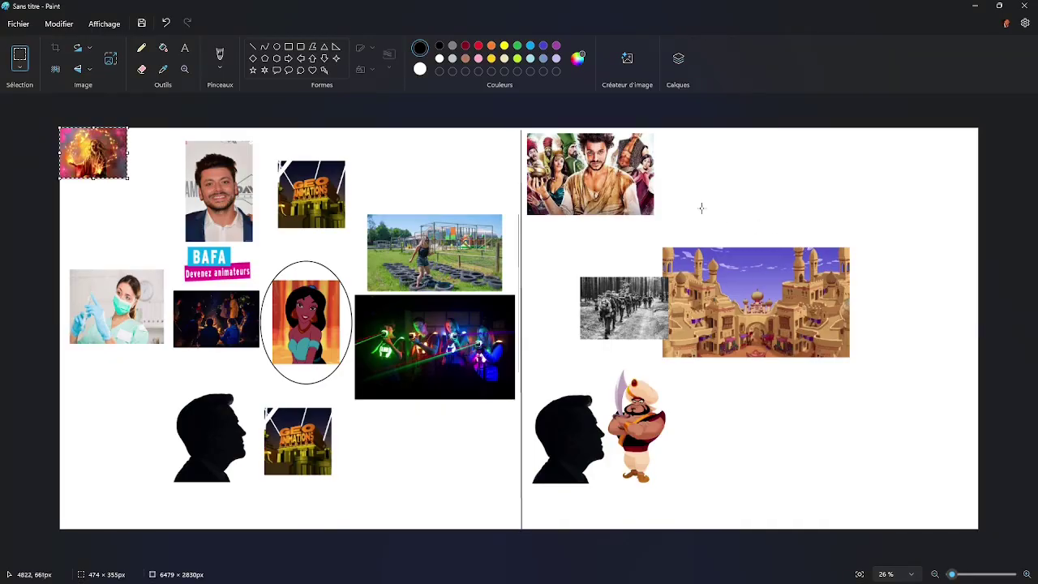
{"action": "left_click_drag", "start_coordinate": [65, 150], "coordinate": [885, 241]}
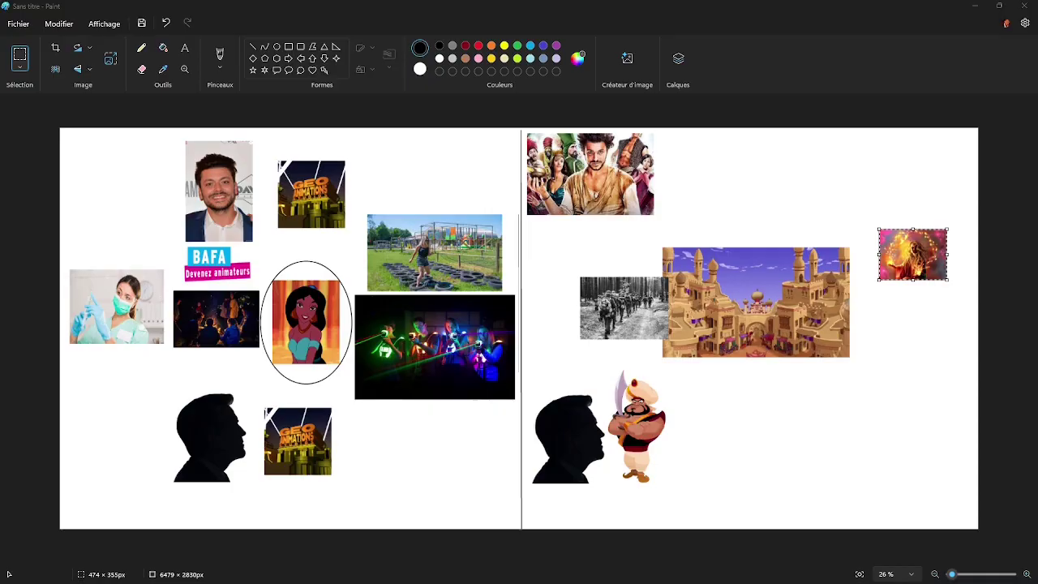
{"action": "key", "text": "super+shift+s"}
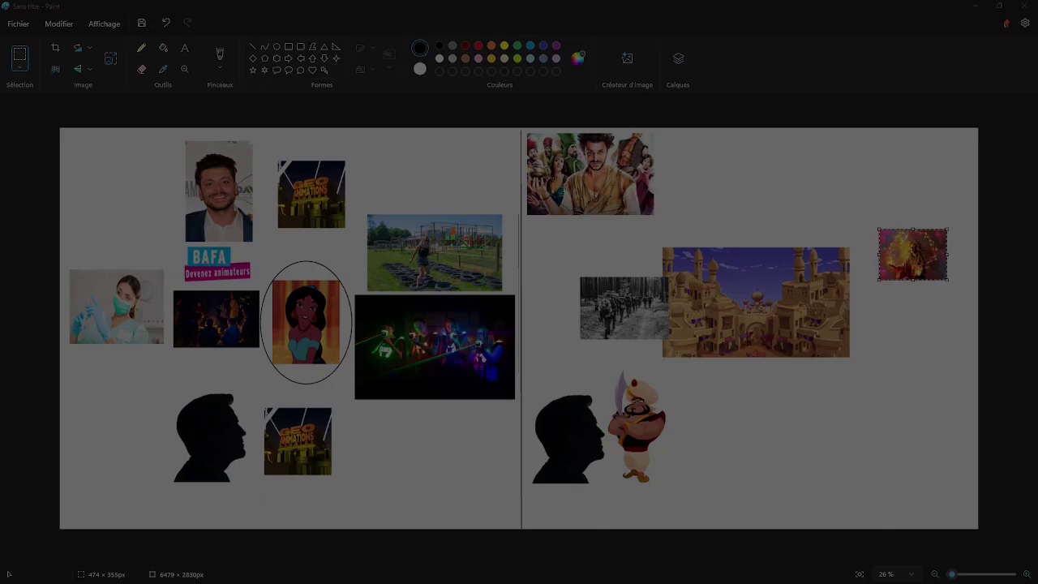
{"action": "key", "text": "Escape"}
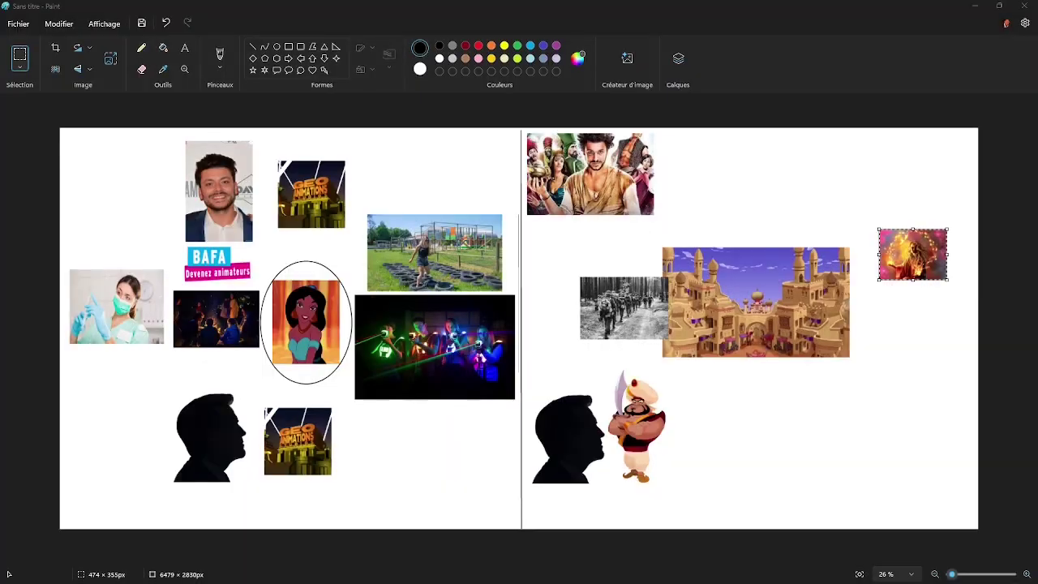
Paste the "ENVOÛTANTE" word clip, enlarge it to about 813 × 490 px and place it beneath the glowing figure picture
{"action": "key", "text": "ctrl+v"}
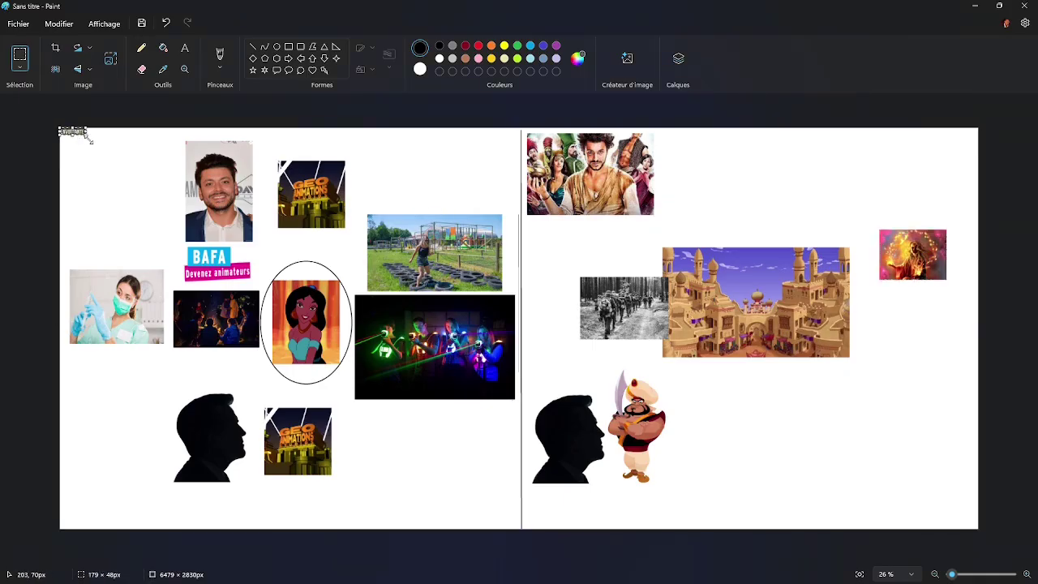
{"action": "left_click_drag", "start_coordinate": [87, 135], "coordinate": [176, 199]}
{"action": "left_click_drag", "start_coordinate": [127, 160], "coordinate": [927, 315]}
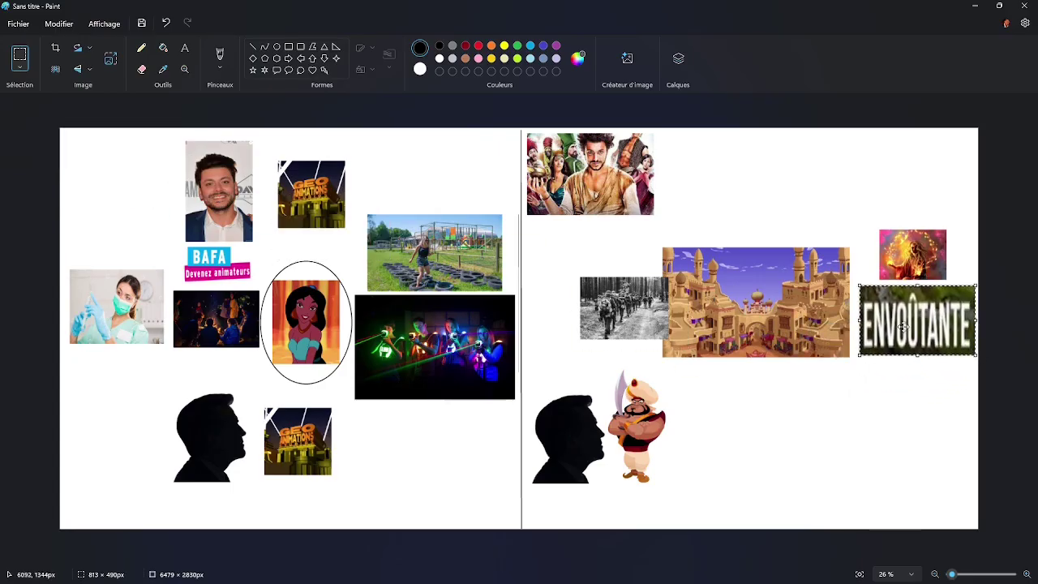
{"action": "left_click", "coordinate": [655, 391]}
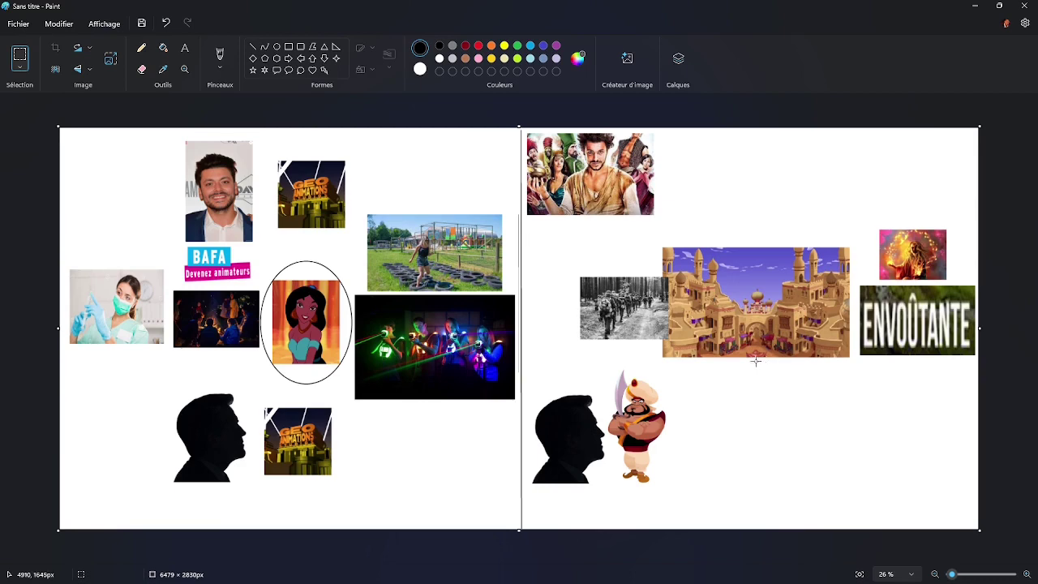
{"action": "key", "text": "alt+Tab"}
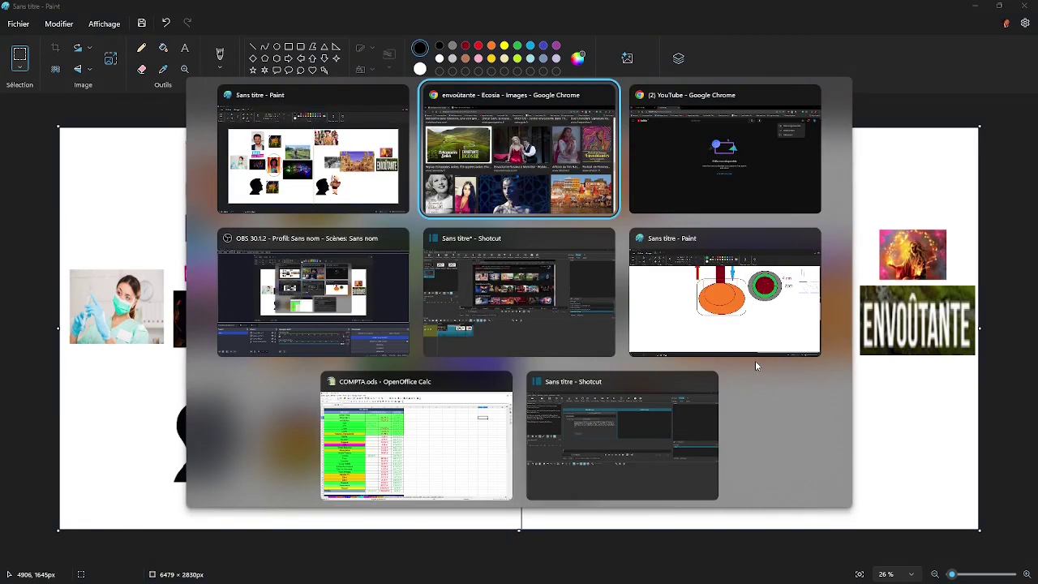
{"action": "key", "text": "alt+Tab"}
{"action": "key", "text": "alt+Tab"}
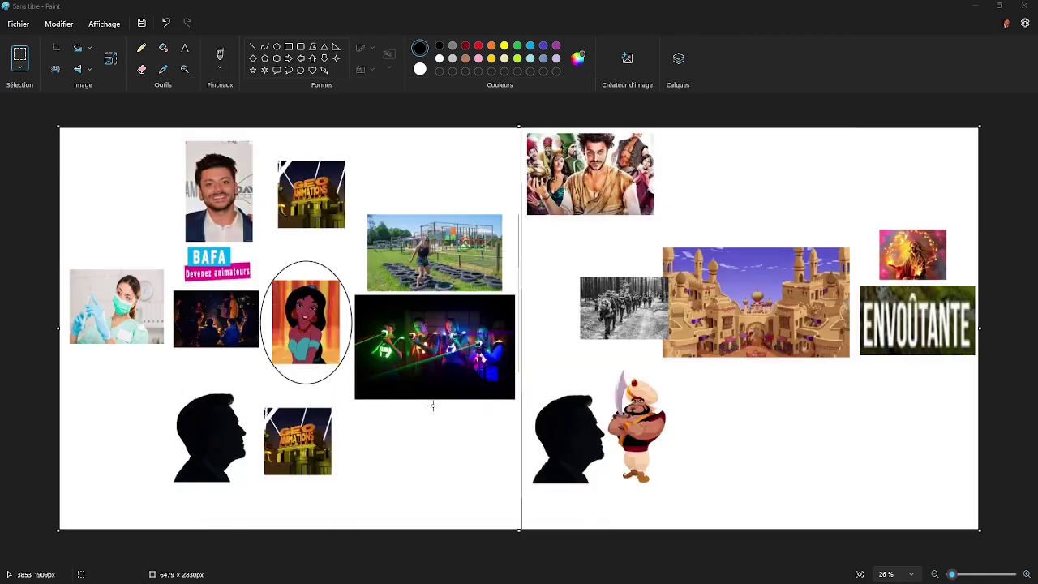
{"action": "key", "text": "alt+Tab"}
{"action": "key", "text": "alt+Tab"}
{"action": "key", "text": "alt+Tab"}
{"action": "key", "text": "alt+Tab"}
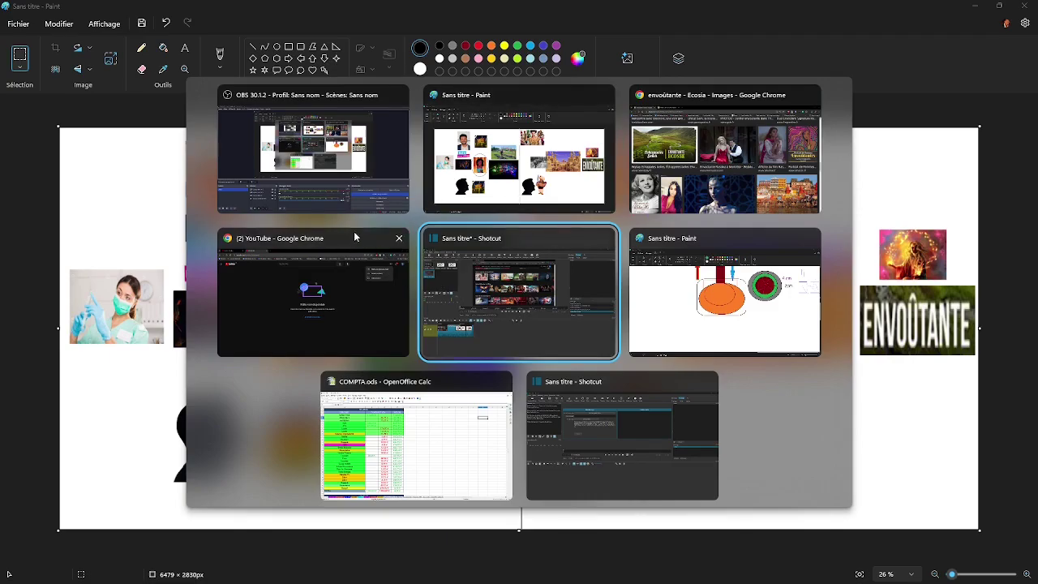
{"action": "key", "text": "Tab"}
{"action": "key", "text": "Tab"}
{"action": "key", "text": "Tab"}
{"action": "key", "text": "Tab"}
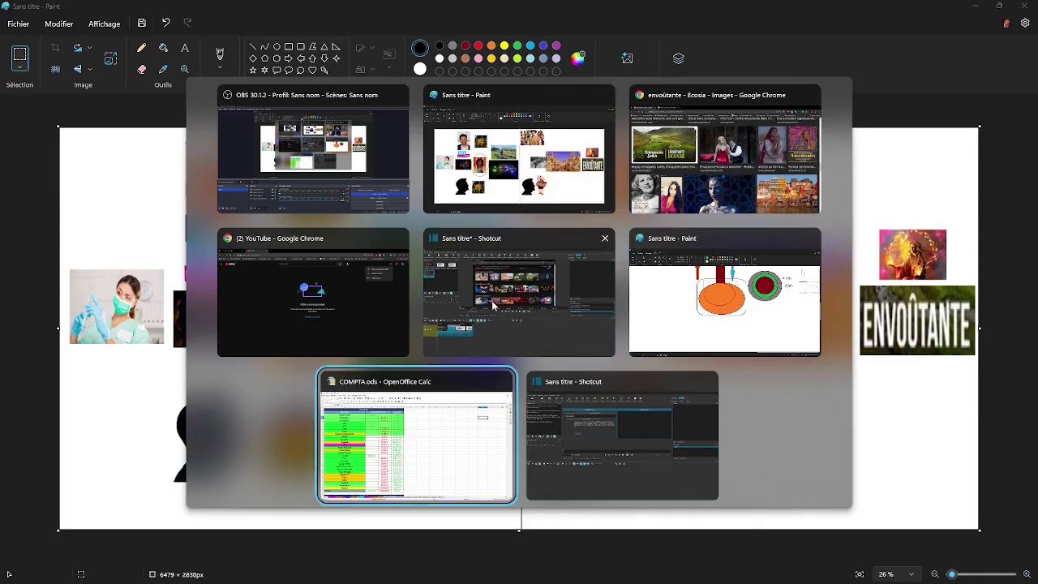
{"action": "key", "text": "Tab"}
{"action": "key", "text": "Tab"}
{"action": "key", "text": "Tab"}
{"action": "key", "text": "Tab"}
{"action": "key", "text": "Tab"}
{"action": "key", "text": "Tab"}
{"action": "key", "text": "Tab"}
{"action": "key", "text": "Tab"}
{"action": "key", "text": "Escape"}
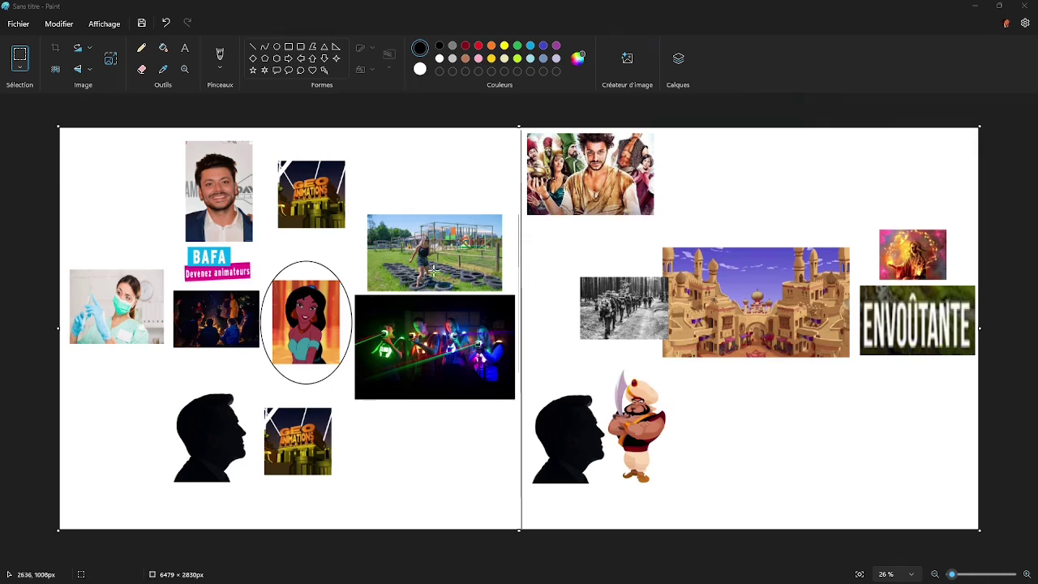
Switch to the Chrome window showing YouTube and open a new tab
{"action": "key", "text": "alt+Tab"}
{"action": "key", "text": "alt+Tab"}
{"action": "key", "text": "alt+Tab"}
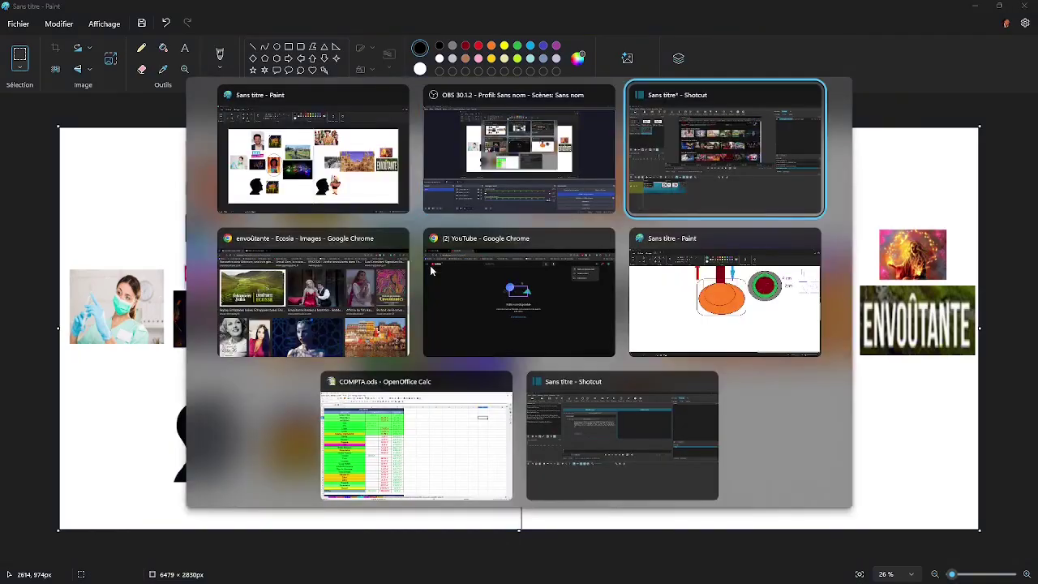
{"action": "left_click", "coordinate": [498, 262]}
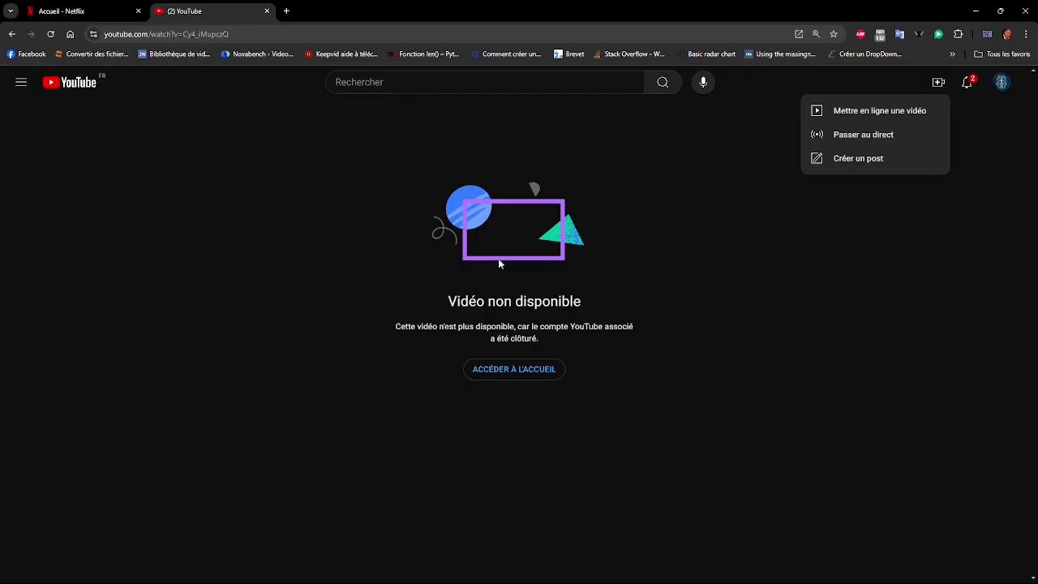
{"action": "left_click", "coordinate": [286, 10]}
Search Ecosia for "écrire des livres" and show the image results
{"action": "left_click", "coordinate": [423, 451]}
{"action": "type", "text": "éc"}
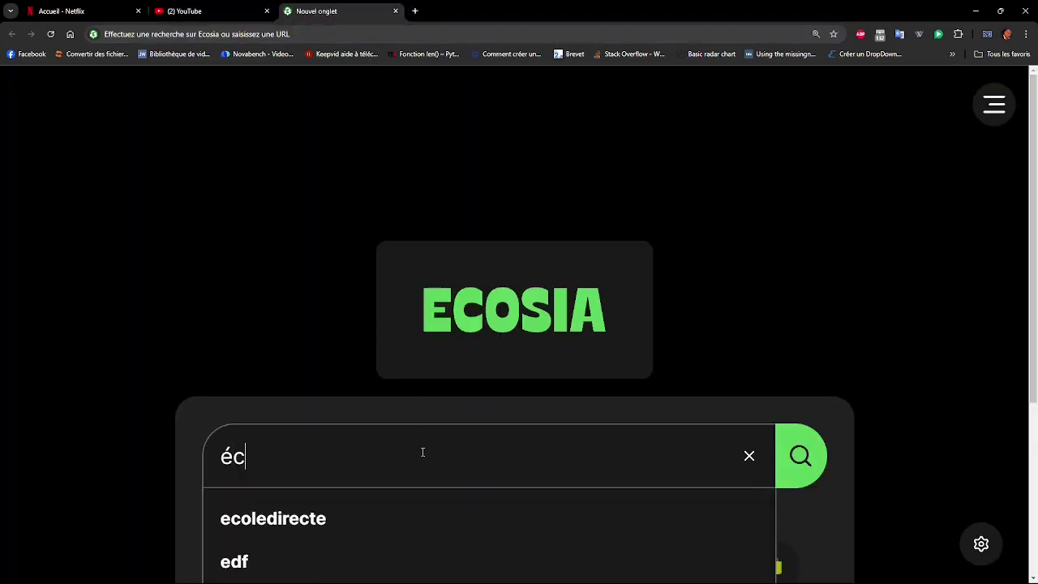
{"action": "type", "text": "rire des liv"}
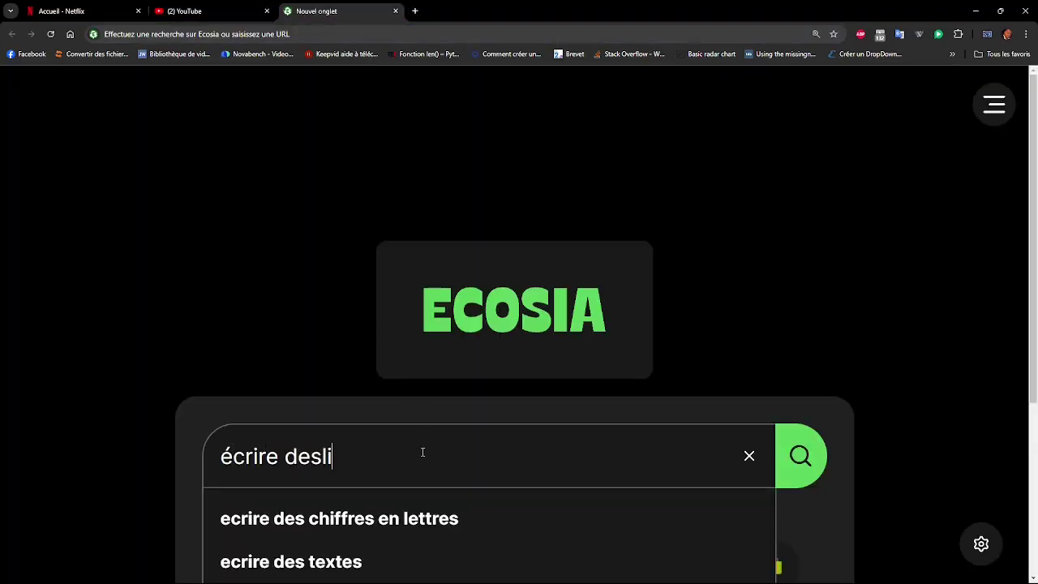
{"action": "type", "text": "res"}
{"action": "key", "text": "Left"}
{"action": "key", "text": "Left"}
{"action": "key", "text": "Left"}
{"action": "key", "text": "Left"}
{"action": "key", "text": "Left"}
{"action": "key", "text": "Left"}
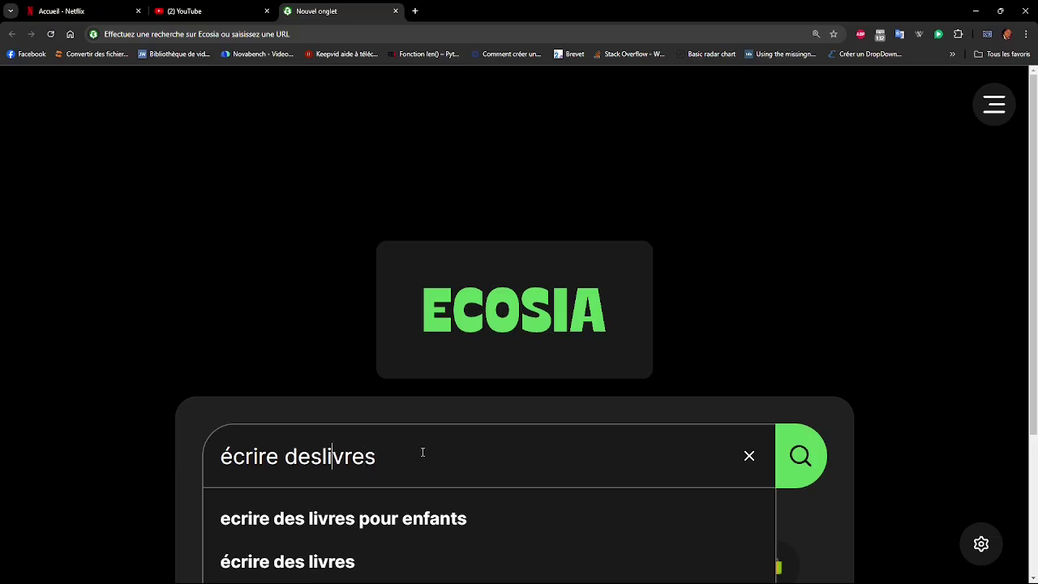
{"action": "key", "text": "Return"}
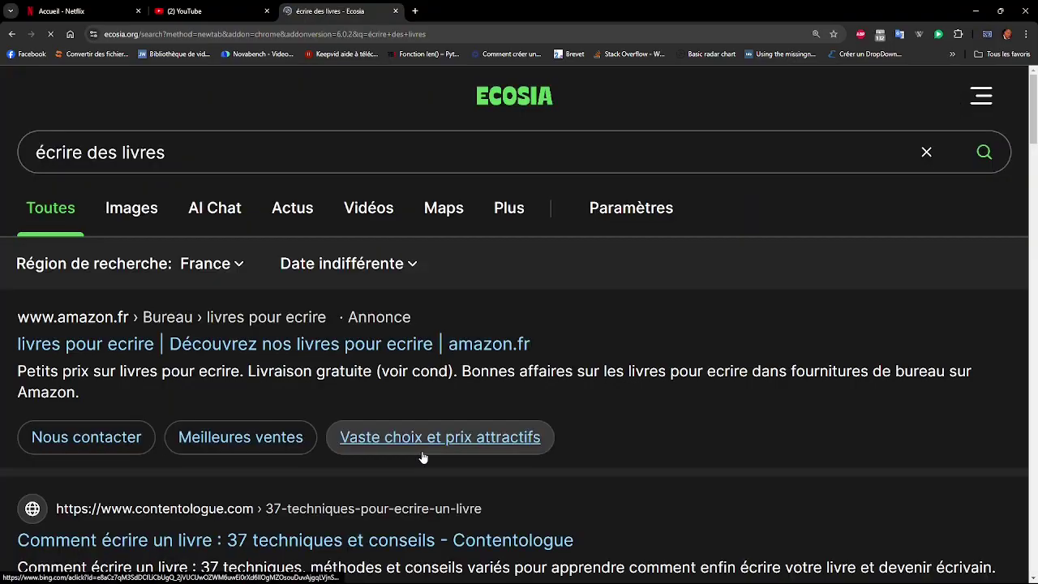
{"action": "left_click", "coordinate": [132, 220]}
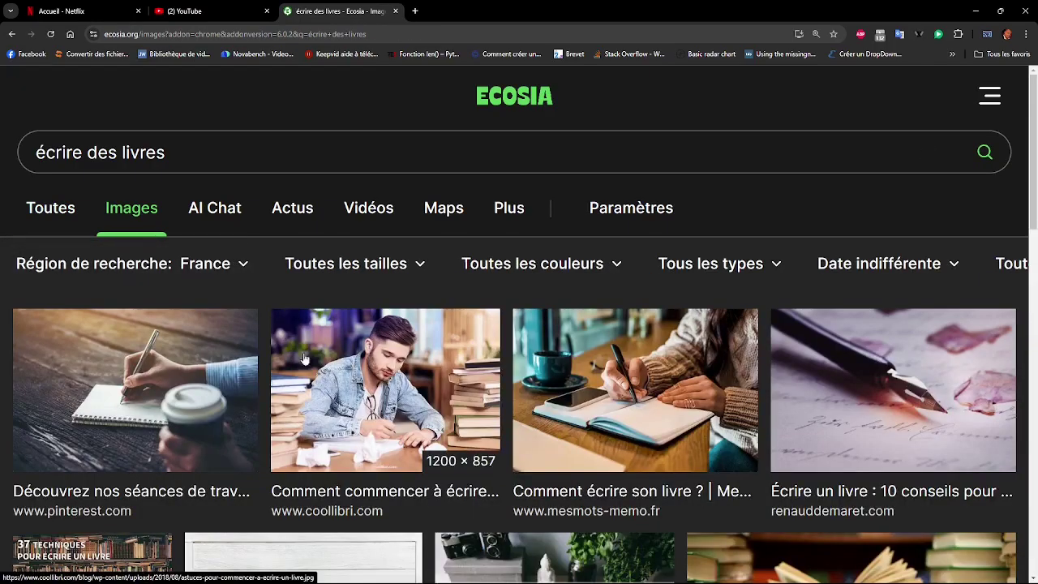
Try to copy the photo of hands writing in a notebook from the image results into Paint
{"action": "right_click", "coordinate": [637, 351]}
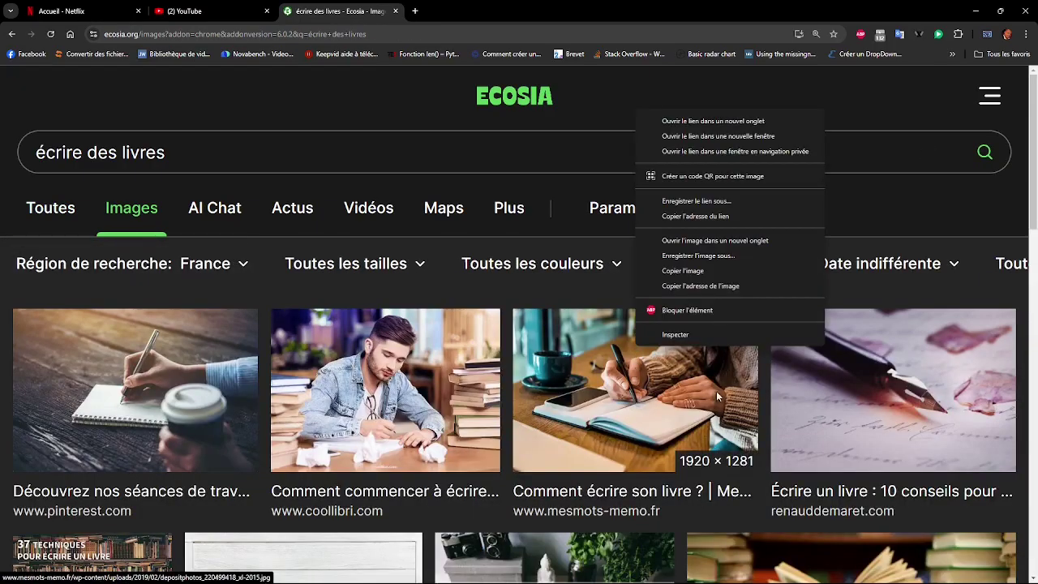
{"action": "left_click", "coordinate": [746, 266]}
{"action": "key", "text": "alt+Tab"}
{"action": "key", "text": "ctrl+v"}
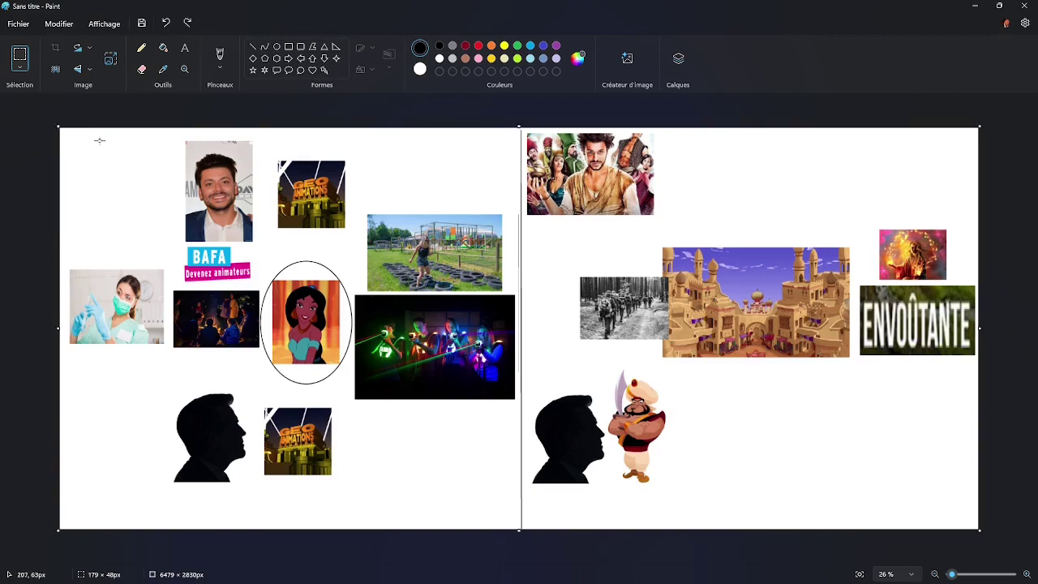
Copy the mesmots-memo.fr notebook-writing photo, paste it in Paint, enlarge it and place it beside the smiling man's portrait, above the nurse photo
{"action": "key", "text": "alt+Tab"}
{"action": "right_click", "coordinate": [648, 358]}
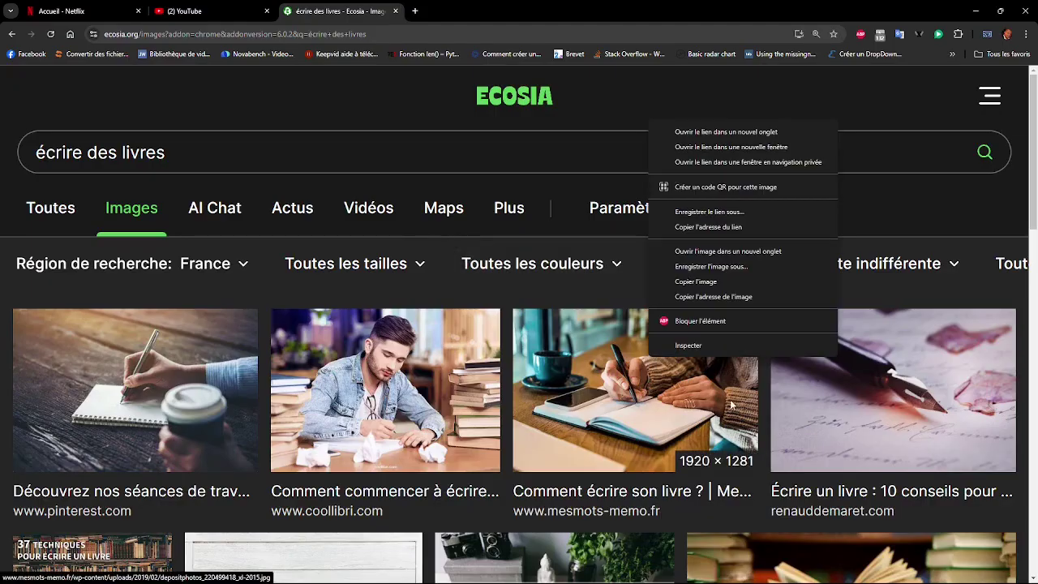
{"action": "left_click", "coordinate": [763, 285]}
{"action": "key", "text": "alt+Tab"}
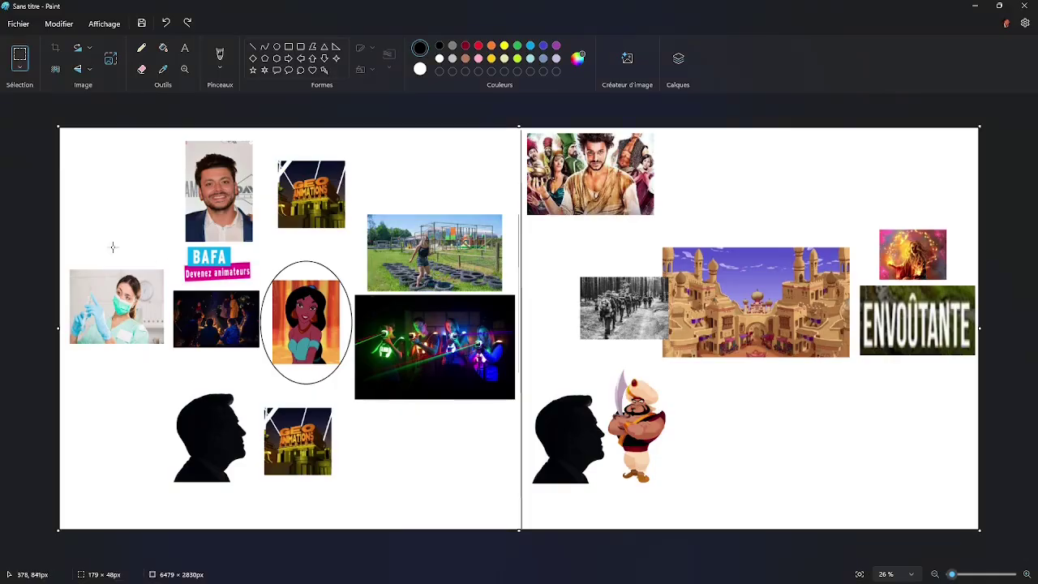
{"action": "key", "text": "ctrl+v"}
{"action": "left_click_drag", "start_coordinate": [101, 161], "coordinate": [154, 196]}
{"action": "left_click", "coordinate": [412, 187]}
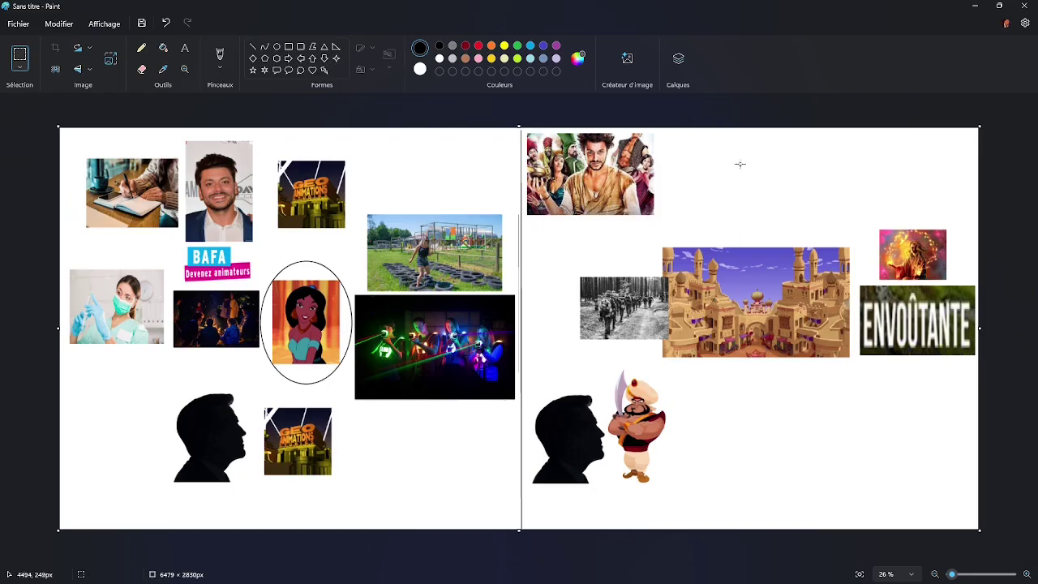
Paste a second notebook-writing photo, enlarge it to about 638 × 505 px and place it beside the film poster above the palace
{"action": "key", "text": "ctrl+v"}
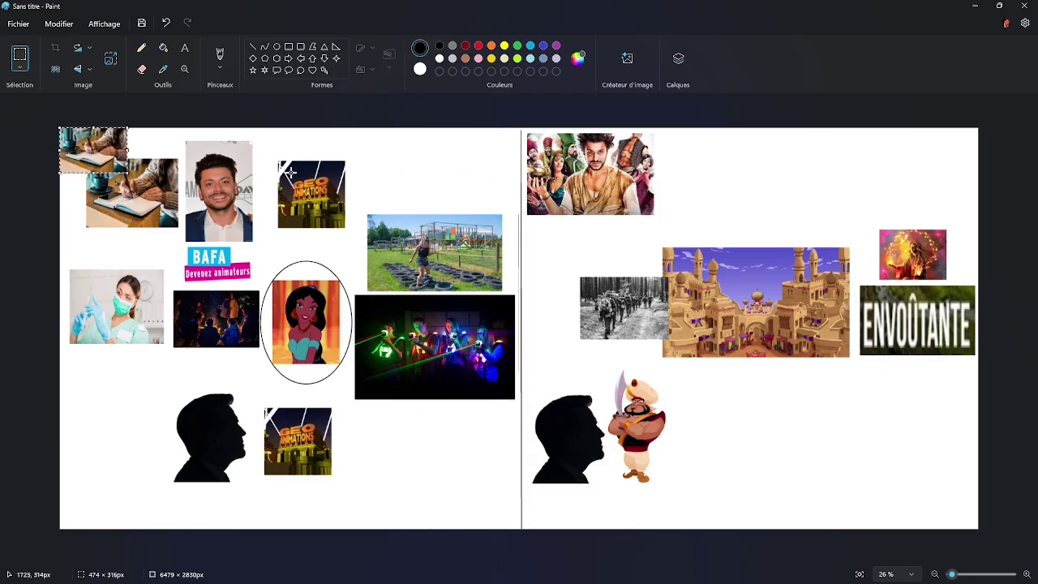
{"action": "left_click_drag", "start_coordinate": [134, 160], "coordinate": [727, 181]}
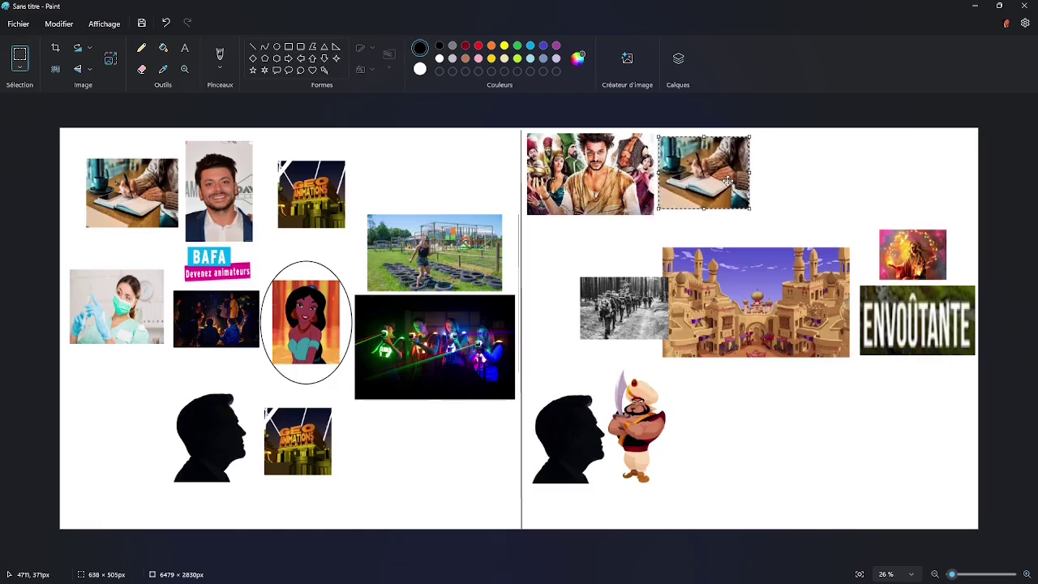
{"action": "left_click", "coordinate": [779, 203]}
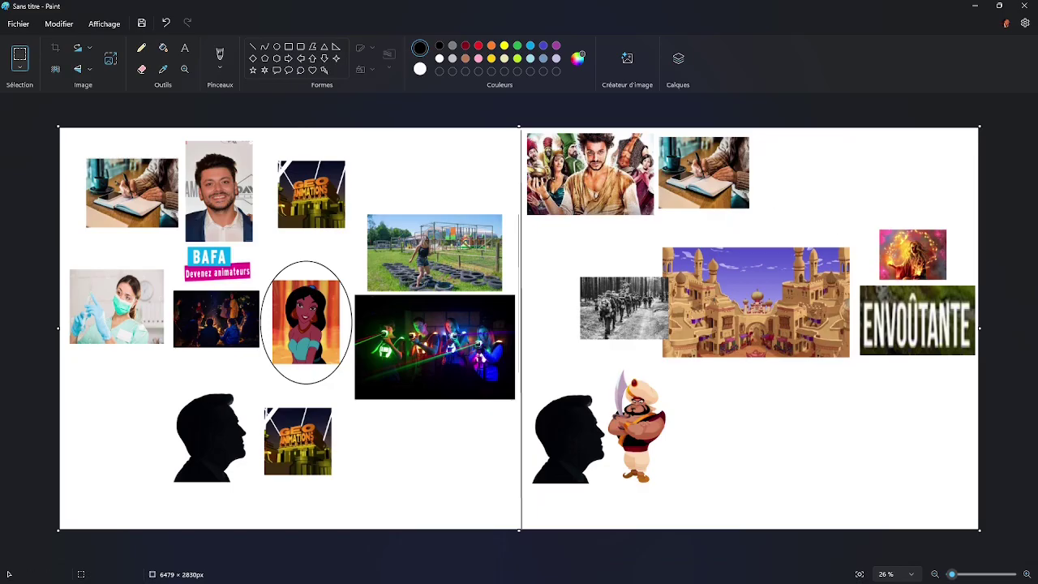
{"action": "key", "text": "alt+Tab"}
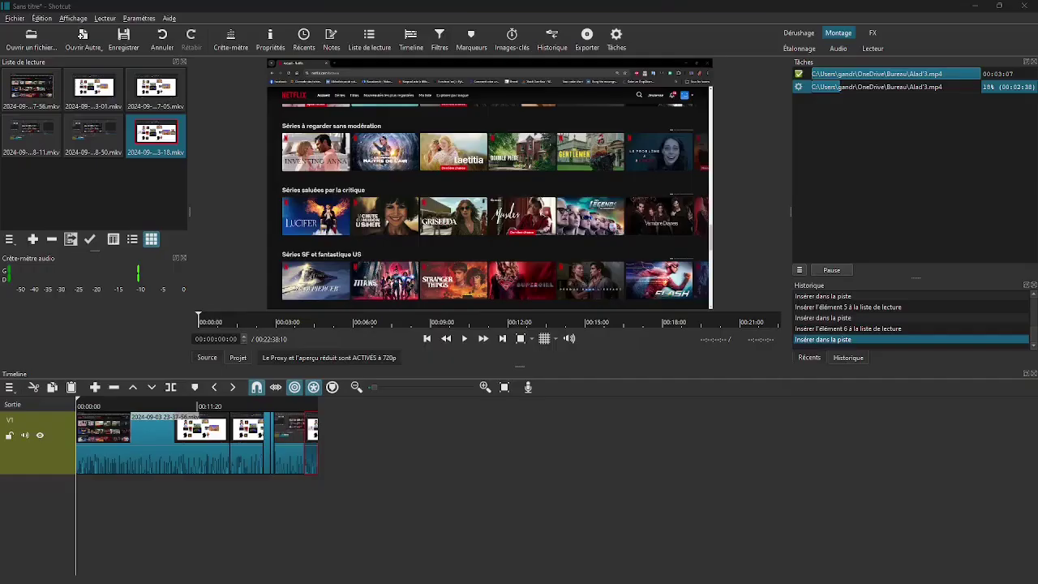
{"action": "key", "text": "alt+Tab"}
{"action": "key", "text": "alt+Tab"}
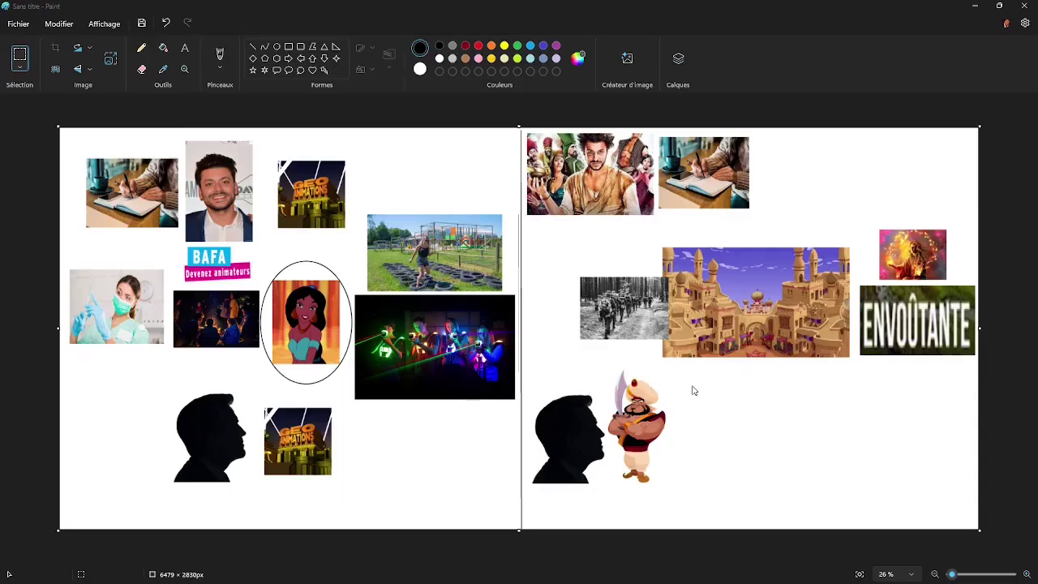
Select the upper GEO ANIMATIONS picture, shrink the selection to about 463 × 418 px and move it close beside the smiling man's portrait
{"action": "scroll", "coordinate": [177, 268], "scroll_direction": "up", "scroll_amount": 2}
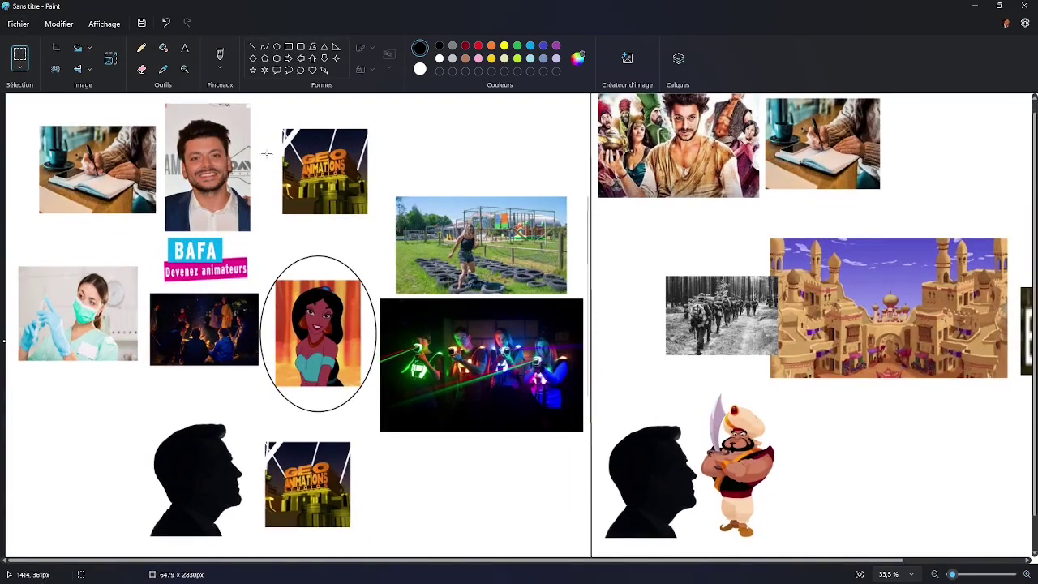
{"action": "left_click_drag", "start_coordinate": [276, 120], "coordinate": [359, 196]}
{"action": "left_click_drag", "start_coordinate": [337, 162], "coordinate": [314, 155]}
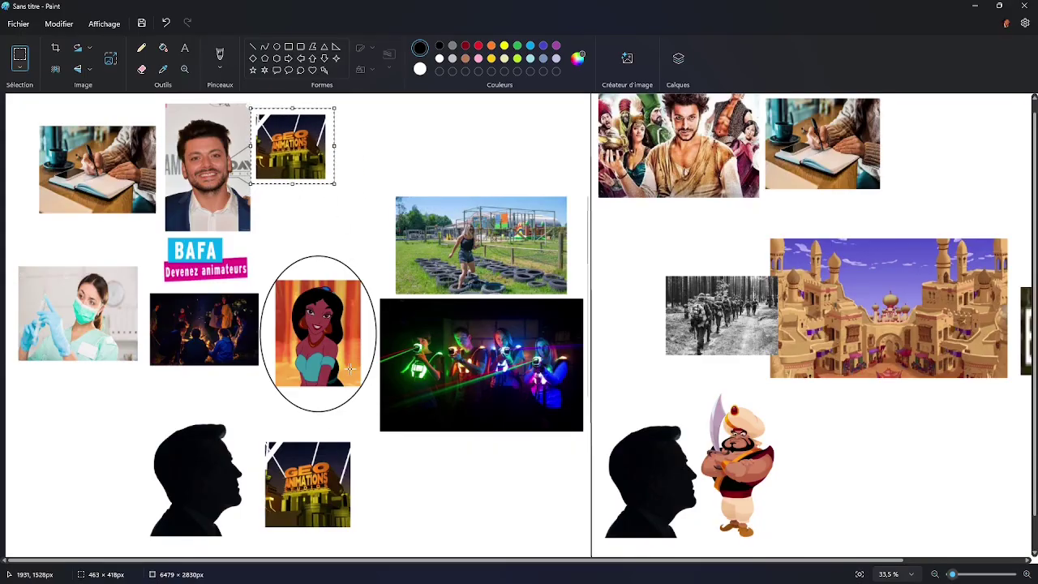
Shrink the lower GEO ANIMATIONS picture and place it close beside the black silhouette under the campfire photo
{"action": "scroll", "coordinate": [328, 421], "scroll_direction": "down", "scroll_amount": 1}
{"action": "left_click_drag", "start_coordinate": [253, 397], "coordinate": [311, 470]}
{"action": "left_click", "coordinate": [348, 341]}
{"action": "scroll", "coordinate": [349, 341], "scroll_direction": "up", "scroll_amount": 2}
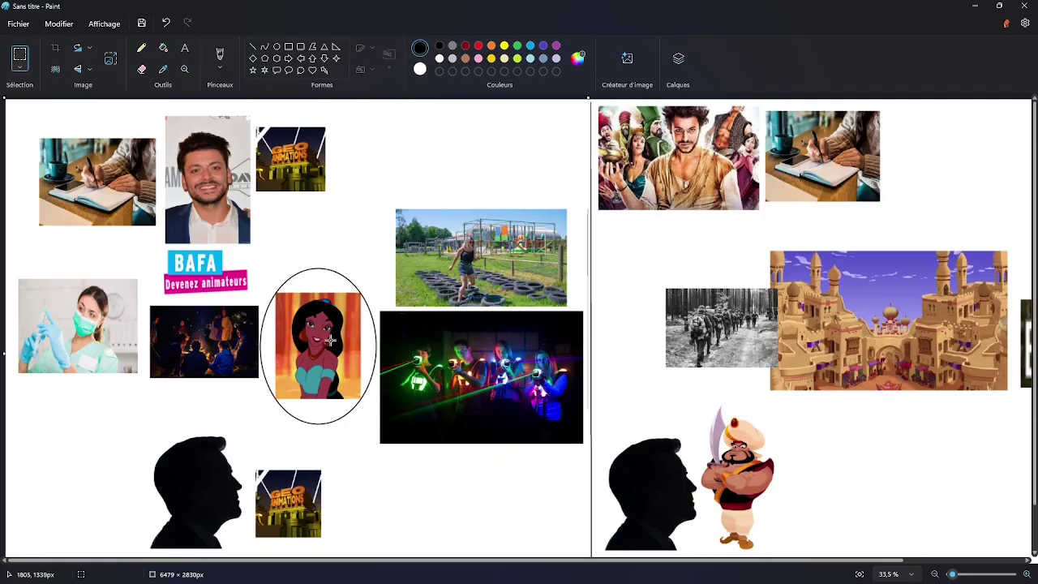
{"action": "scroll", "coordinate": [330, 340], "scroll_direction": "down", "scroll_amount": 3}
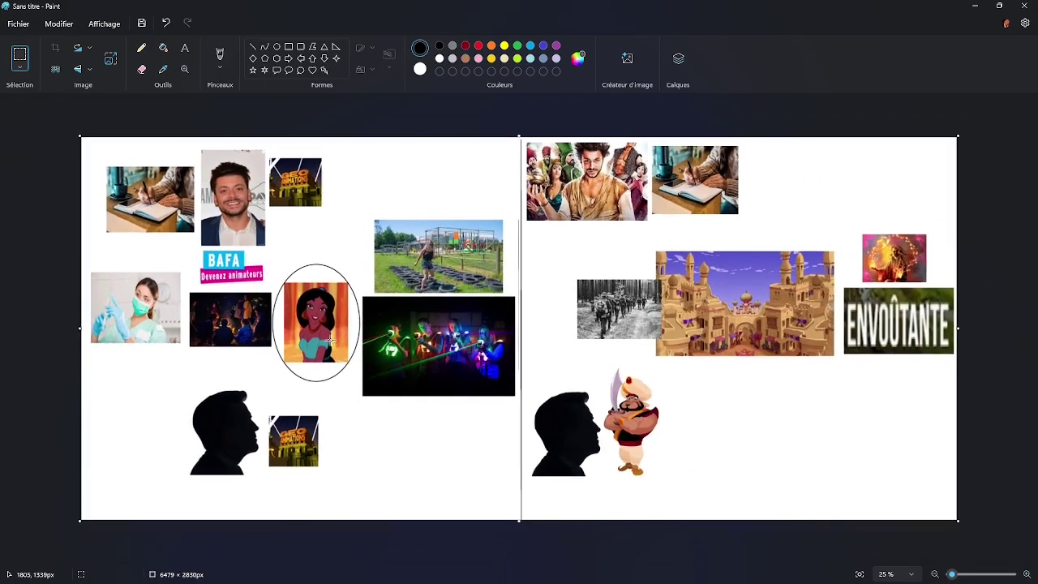
Paste the copied "L'APPEL D'UN PÈRE" image in Paint, stretch it to about 474 × 364 px and place it beside the upper GEO ANIMATIONS picture
{"action": "key", "text": "alt+Tab"}
{"action": "key", "text": "alt+Tab"}
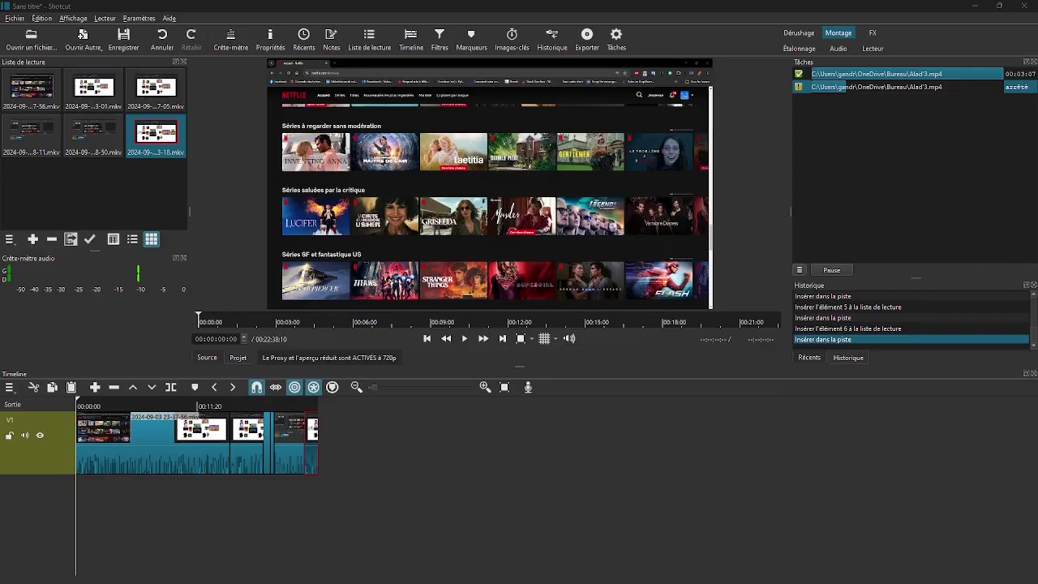
{"action": "key", "text": "alt+Tab"}
{"action": "key", "text": "Tab"}
{"action": "key", "text": "Tab"}
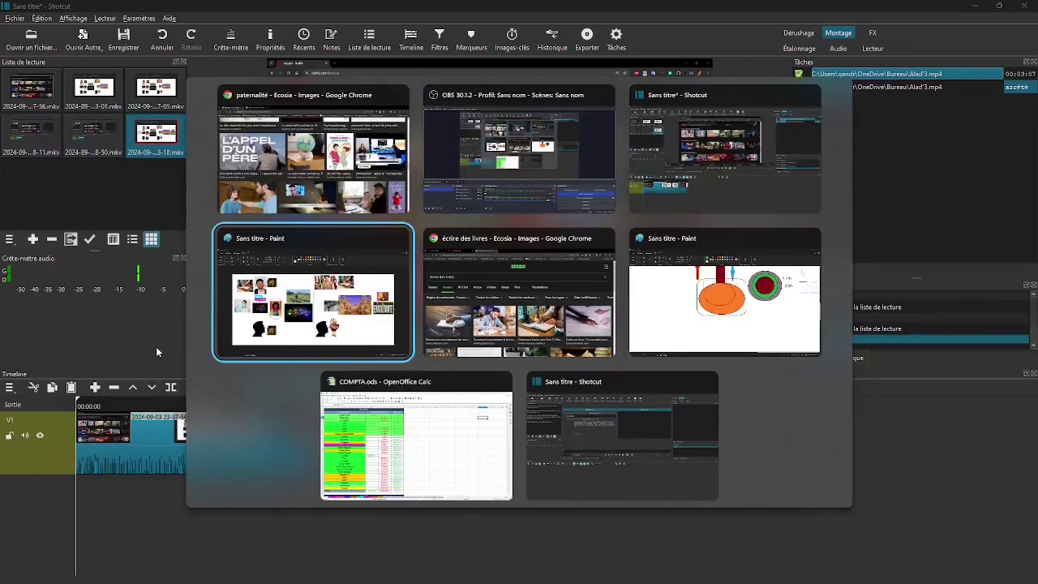
{"action": "key", "text": "ctrl+v"}
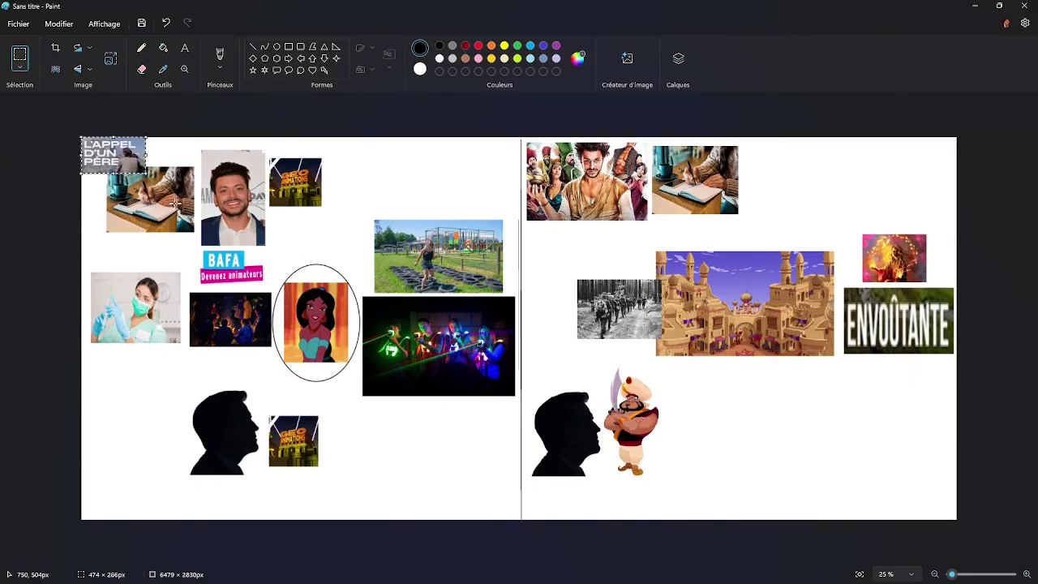
{"action": "left_click_drag", "start_coordinate": [114, 172], "coordinate": [340, 191]}
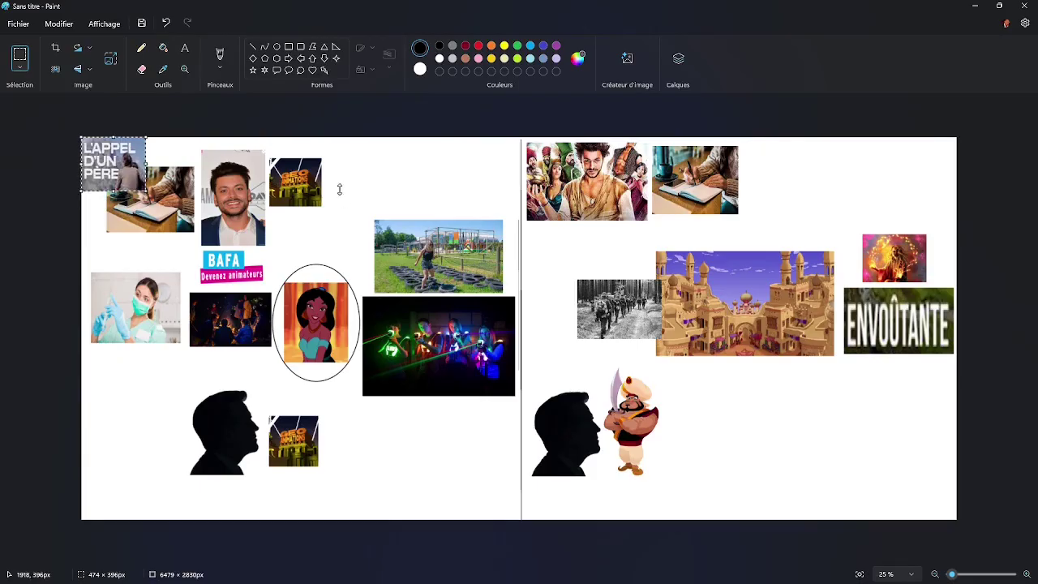
{"action": "left_click_drag", "start_coordinate": [122, 162], "coordinate": [368, 178]}
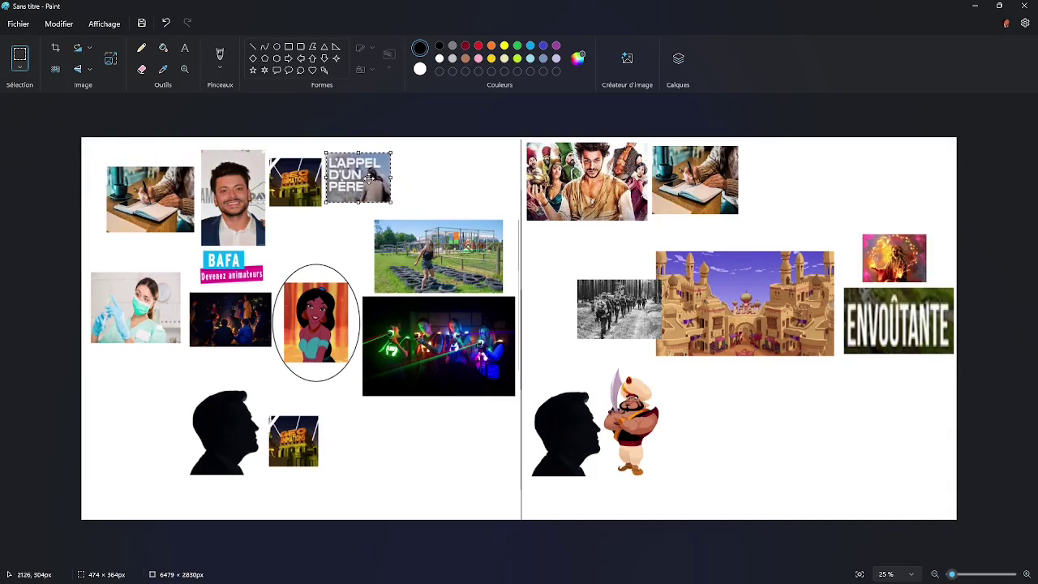
Paste a second "L'APPEL D'UN PÈRE" image, enlarge it to about 601 × 376 px and place it beside the notebook photo above the palace
{"action": "key", "text": "ctrl+v"}
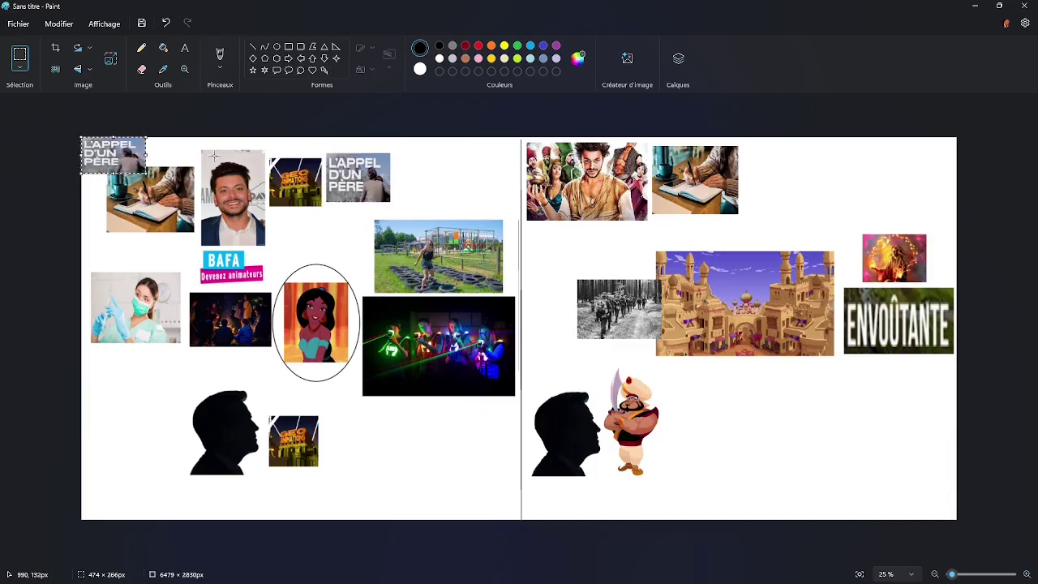
{"action": "left_click_drag", "start_coordinate": [126, 153], "coordinate": [810, 183]}
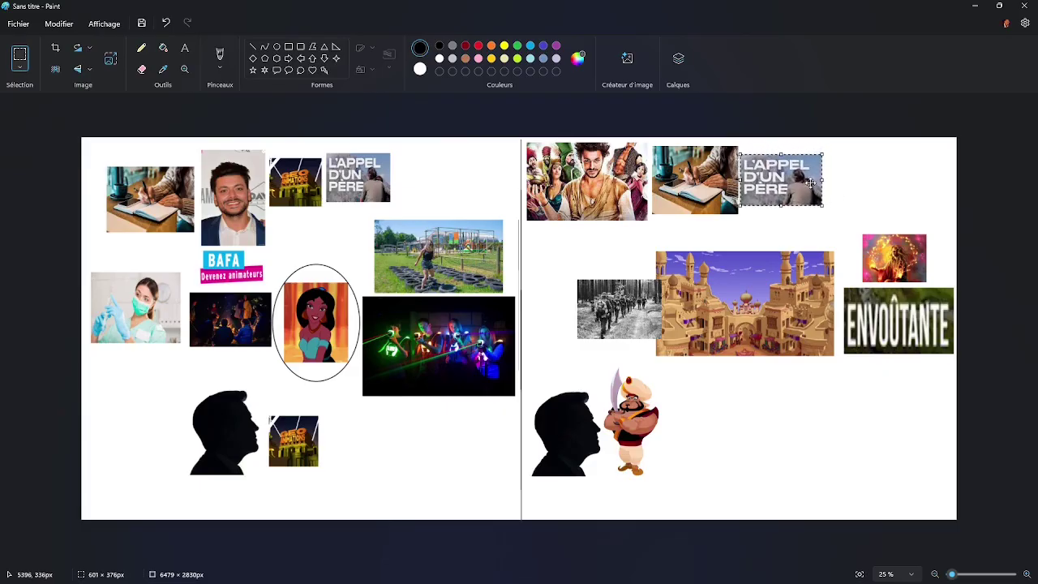
{"action": "left_click", "coordinate": [691, 224]}
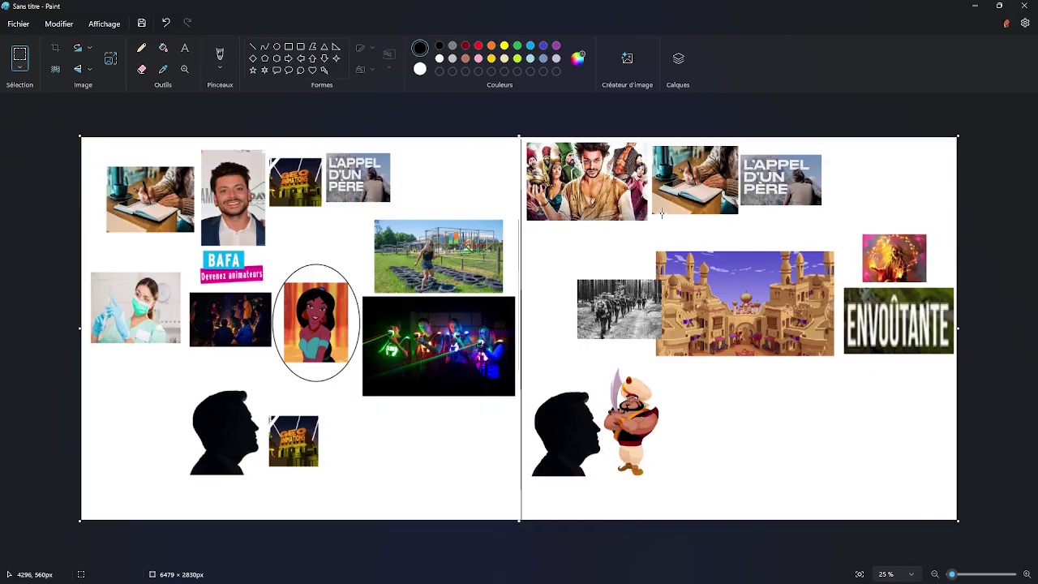
Draw a straight line, about 1012 × 300 px, from the notebook photo's lower corner to the glowing picture above "ENVOÛTANTE"
{"action": "left_click", "coordinate": [253, 48]}
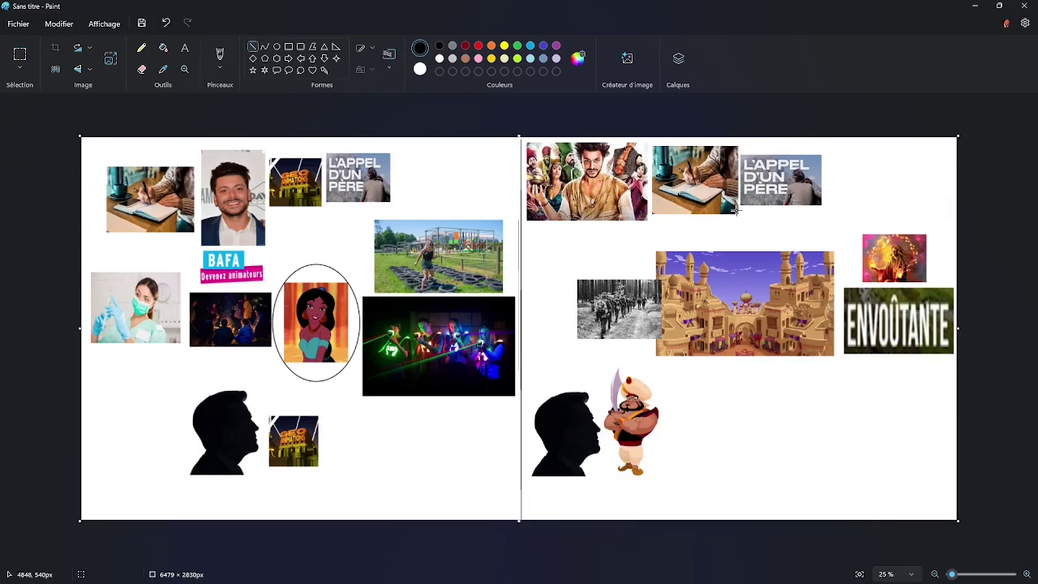
{"action": "left_click_drag", "start_coordinate": [739, 214], "coordinate": [872, 251]}
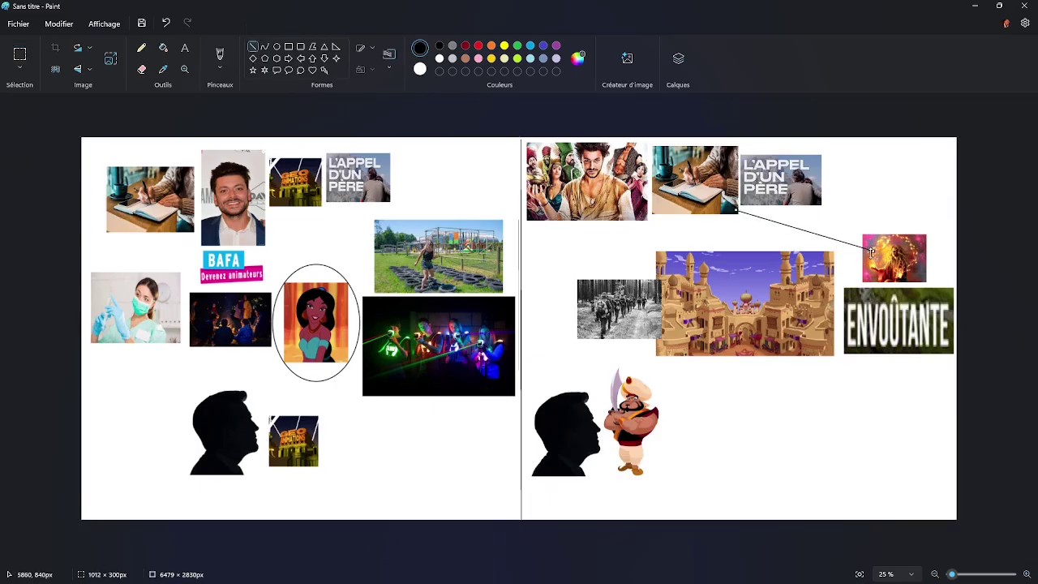
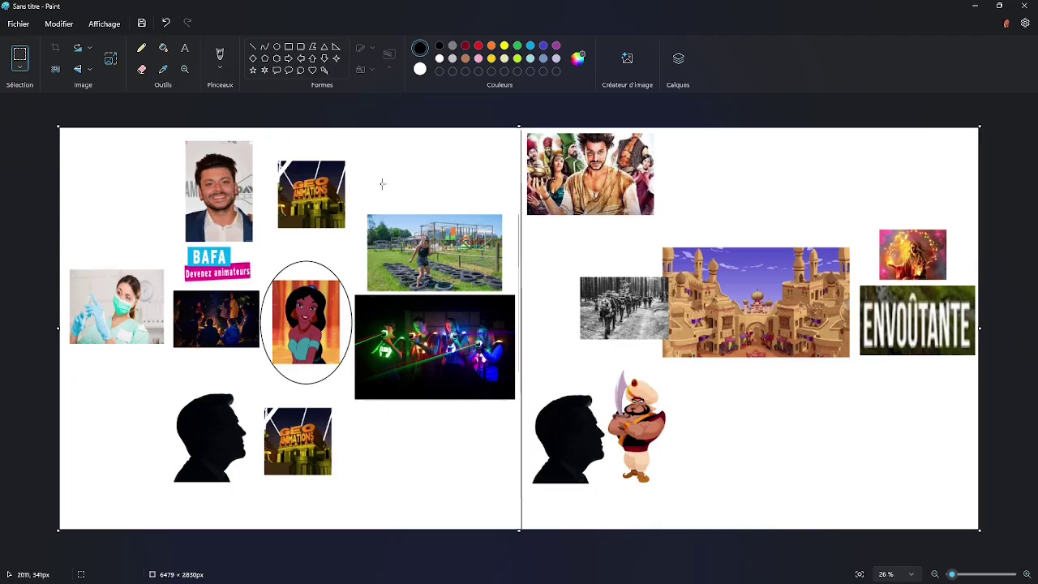
Search Ecosia for "écrire des livres" in a new browser tab and show the image results
{"action": "key", "text": "alt+Tab"}
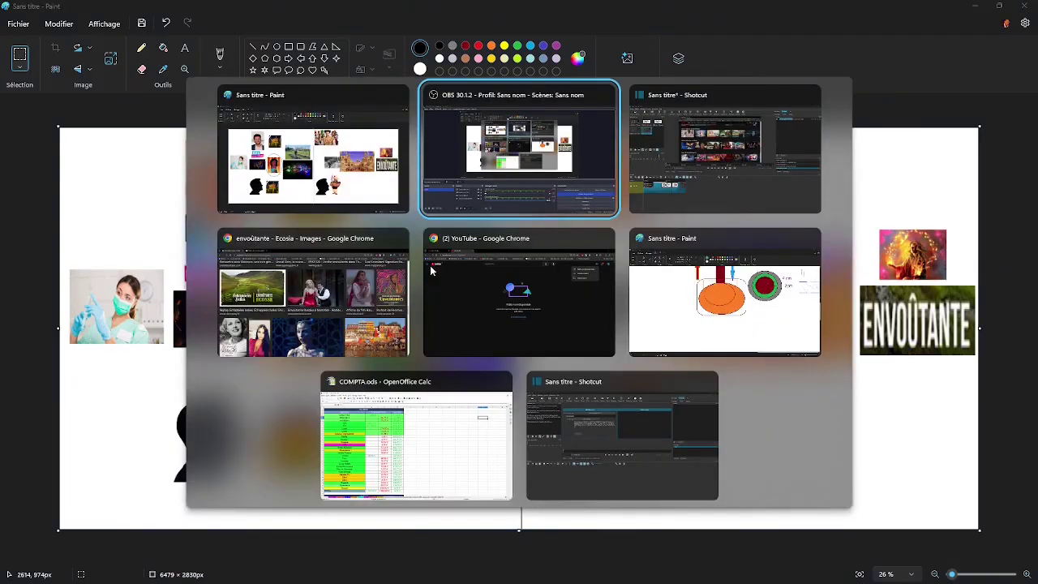
{"action": "key", "text": "alt+Tab"}
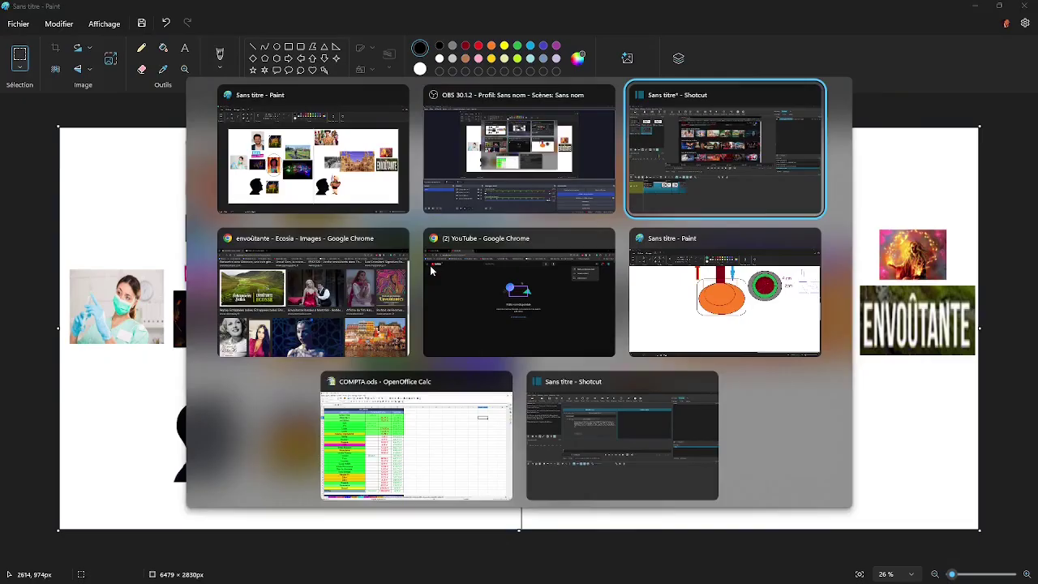
{"action": "left_click", "coordinate": [498, 263]}
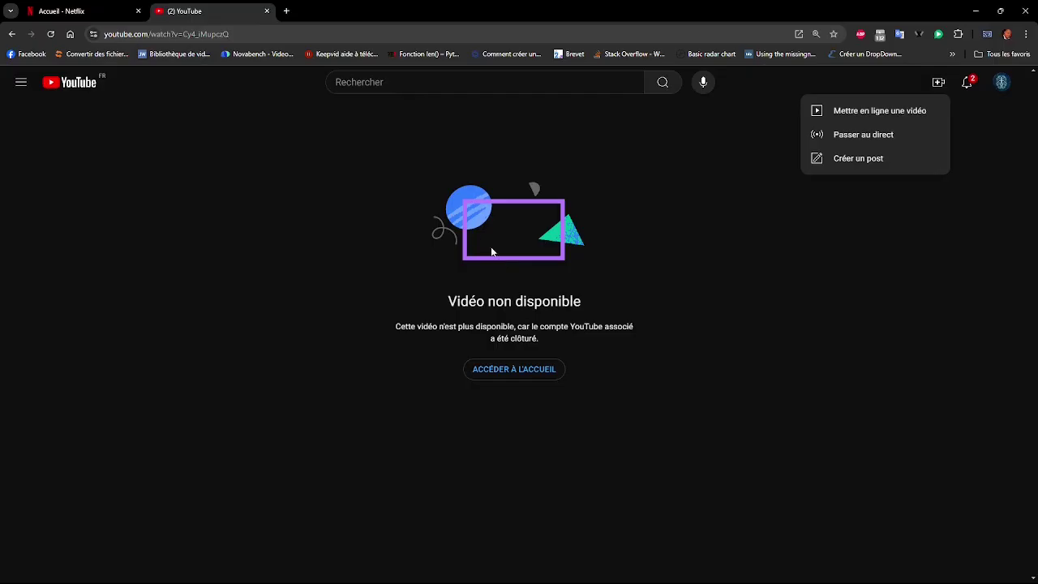
{"action": "left_click", "coordinate": [286, 10]}
{"action": "left_click", "coordinate": [423, 452]}
{"action": "type", "text": "é"}
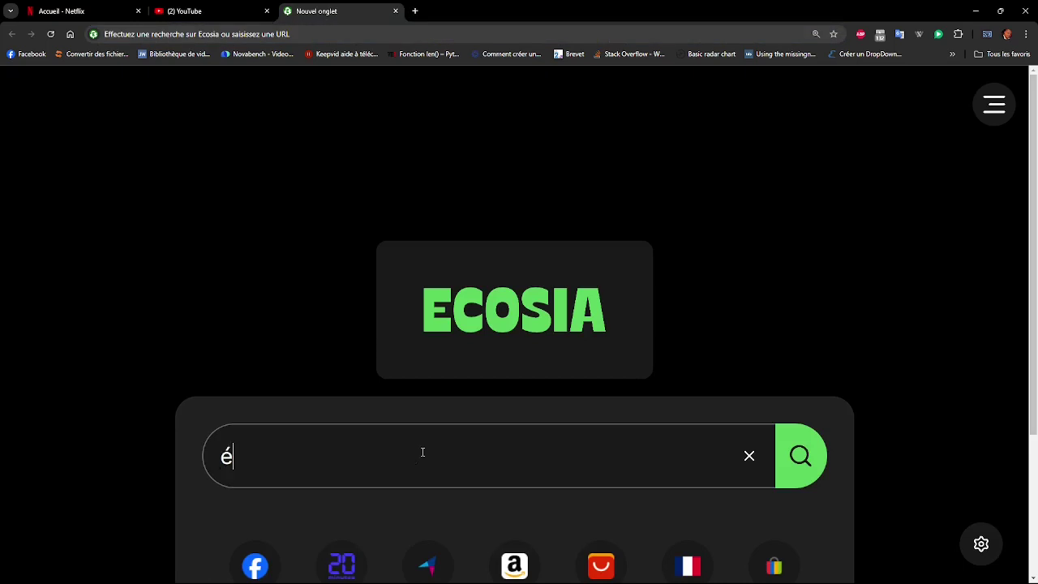
{"action": "type", "text": "crire de"}
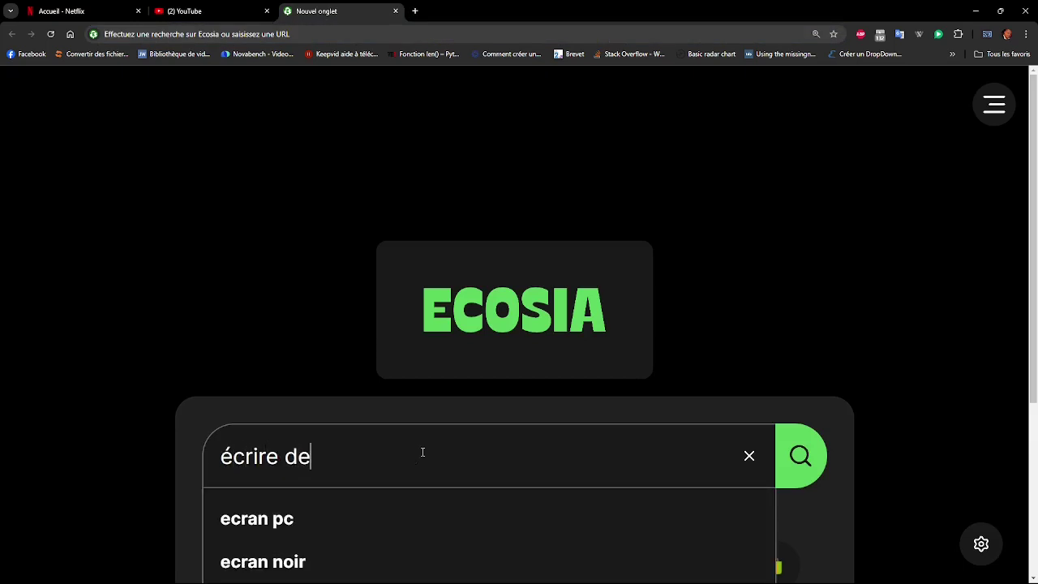
{"action": "type", "text": "s livres"}
{"action": "key", "text": "Left"}
{"action": "key", "text": "Left"}
{"action": "key", "text": "Left"}
{"action": "key", "text": "Left"}
{"action": "key", "text": "Left"}
{"action": "key", "text": "Left"}
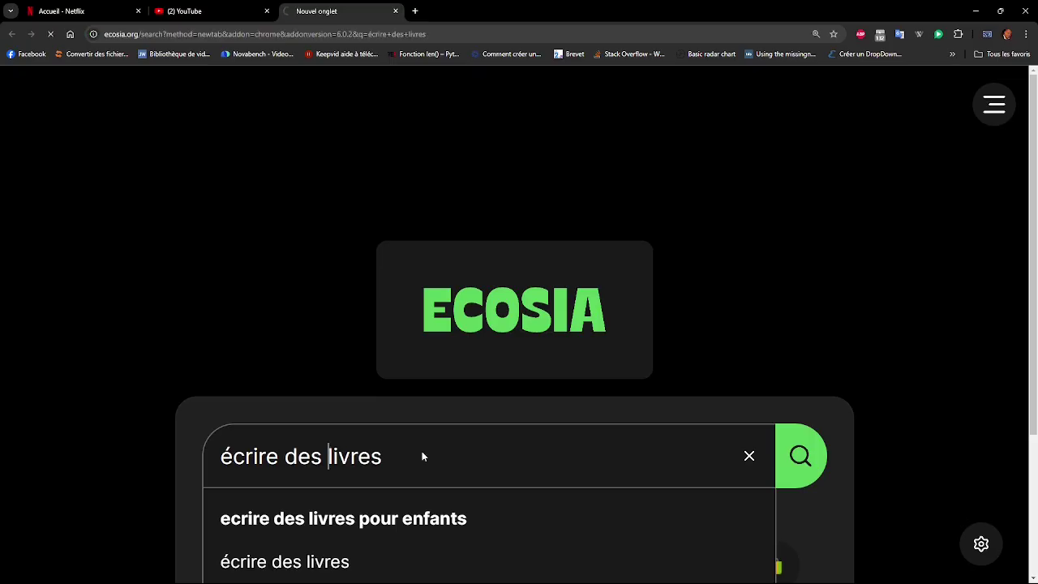
{"action": "key", "text": "Return"}
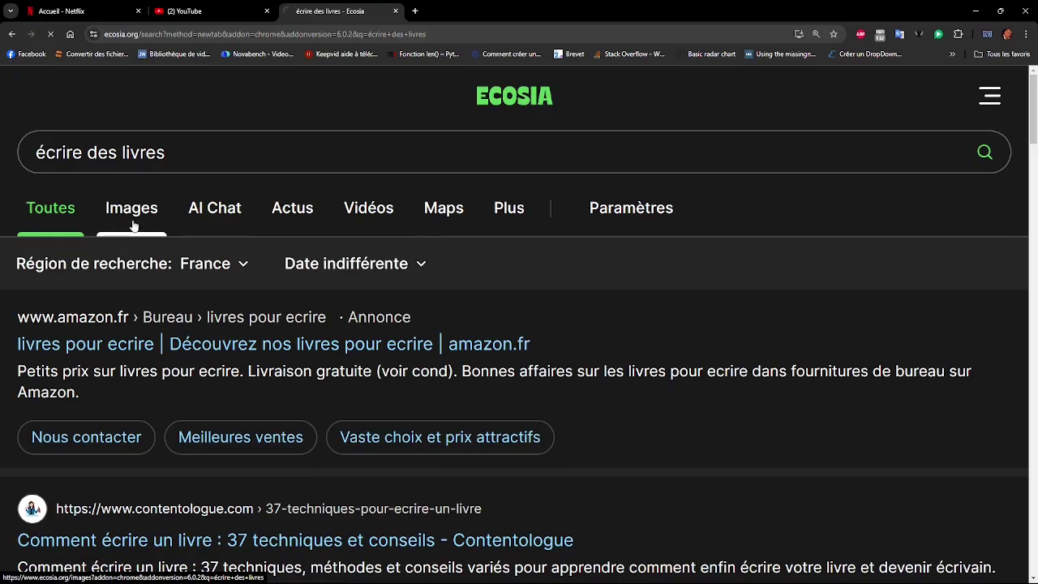
{"action": "left_click", "coordinate": [136, 234]}
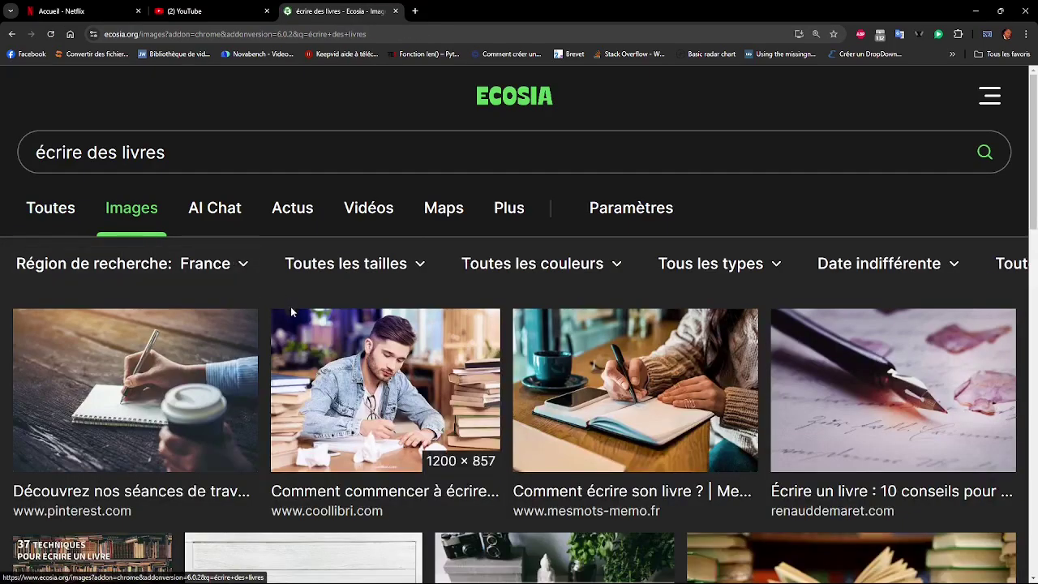
Try to copy the mesmots-memo.fr notebook-writing photo from the image results into Paint
{"action": "right_click", "coordinate": [637, 351]}
{"action": "left_click", "coordinate": [746, 266]}
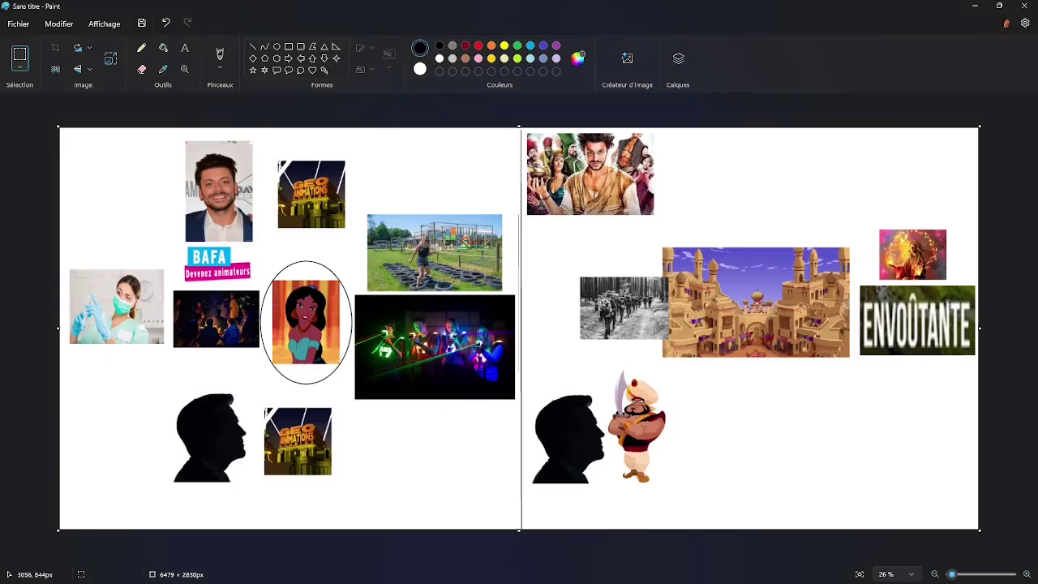
{"action": "key", "text": "ctrl+v"}
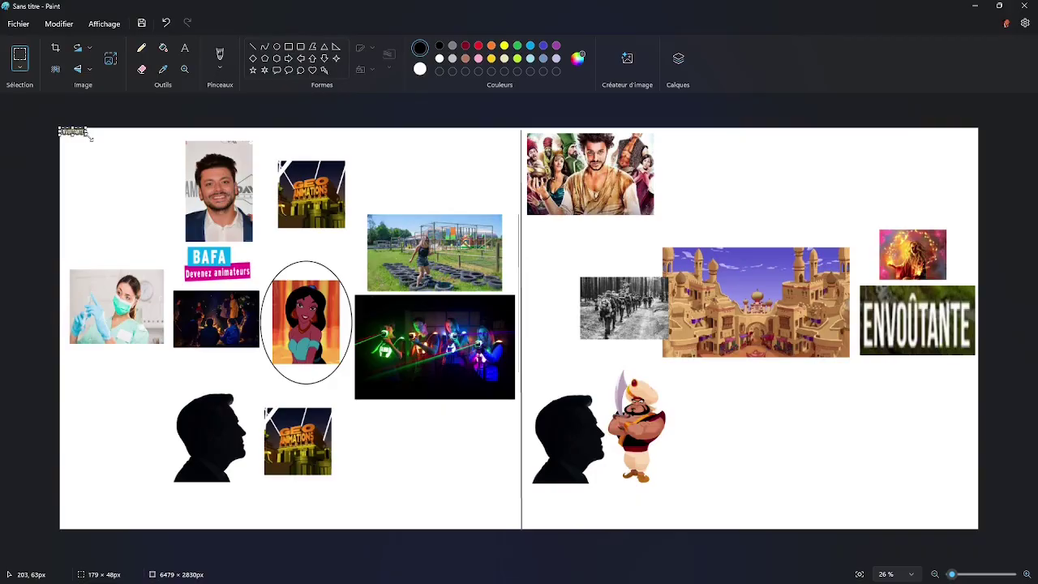
{"action": "key", "text": "alt+Tab"}
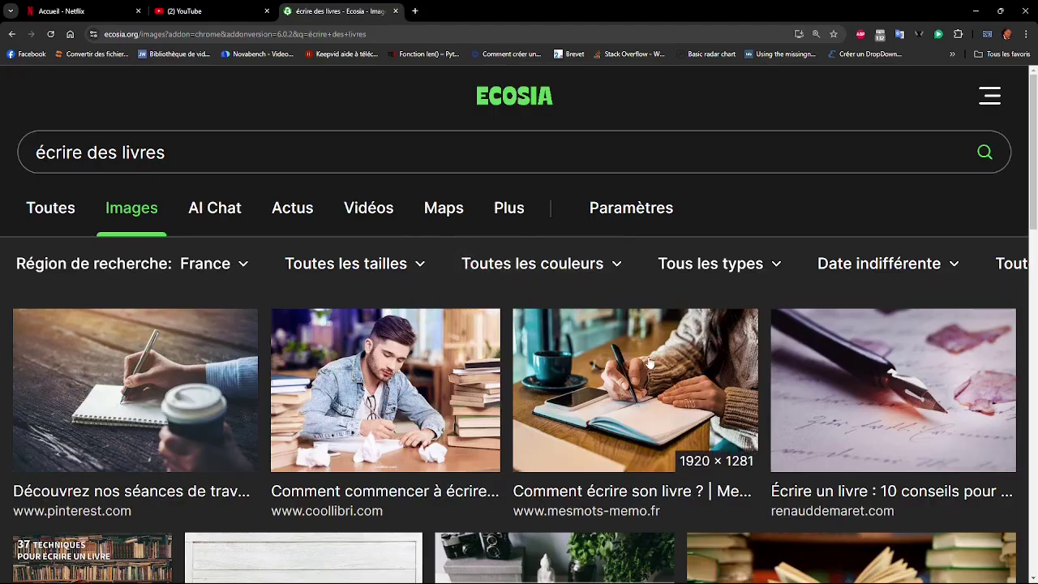
Copy the mesmots-memo.fr notebook-writing photo, paste it in Paint, enlarge it to about 649 × 486 px and place it beside the smiling man's portrait
{"action": "right_click", "coordinate": [648, 362]}
{"action": "left_click", "coordinate": [762, 287]}
{"action": "key", "text": "alt+Tab"}
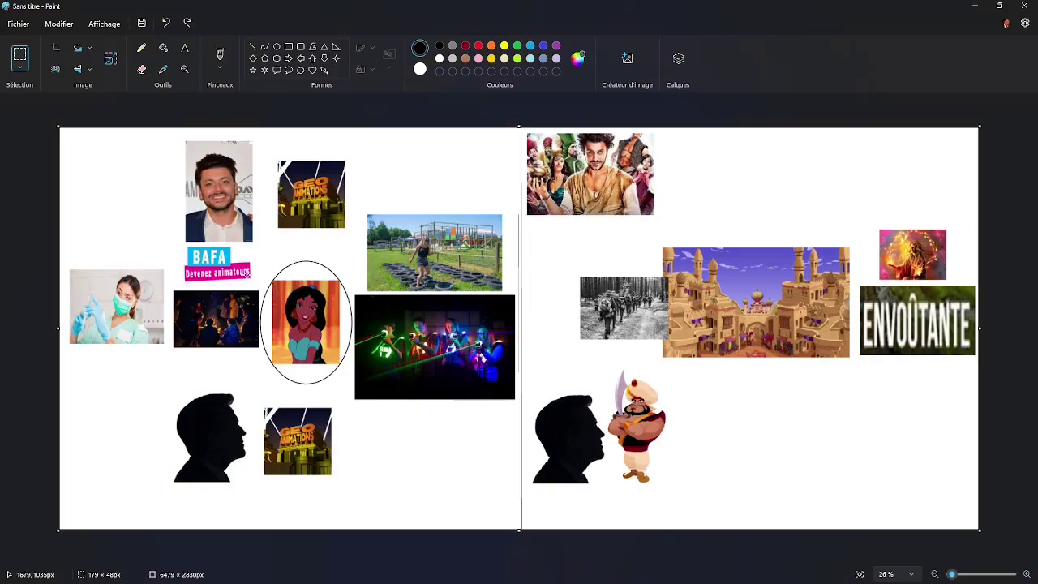
{"action": "key", "text": "ctrl+v"}
{"action": "left_click_drag", "start_coordinate": [100, 161], "coordinate": [165, 229]}
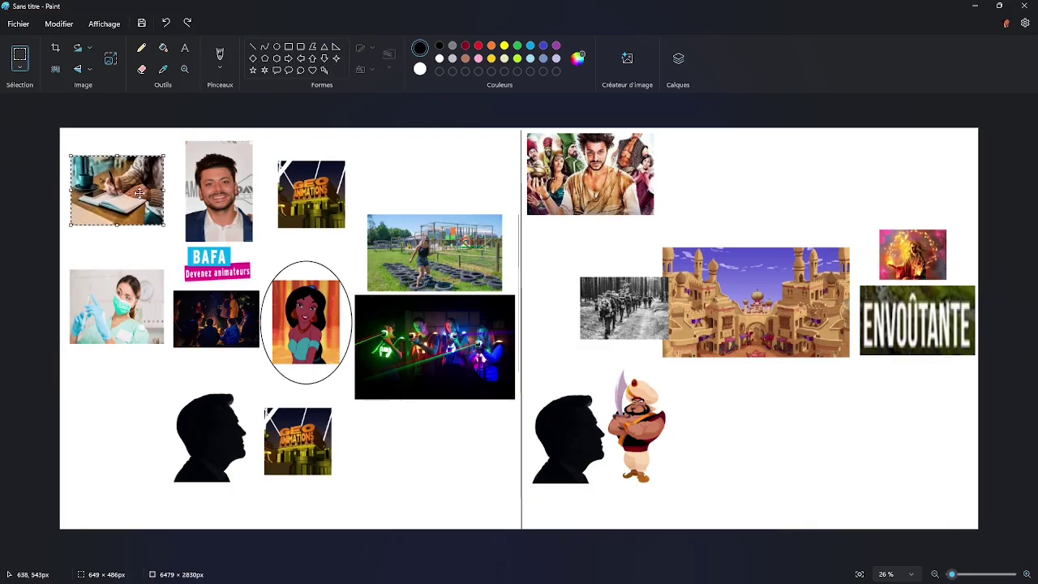
{"action": "left_click_drag", "start_coordinate": [139, 192], "coordinate": [155, 195]}
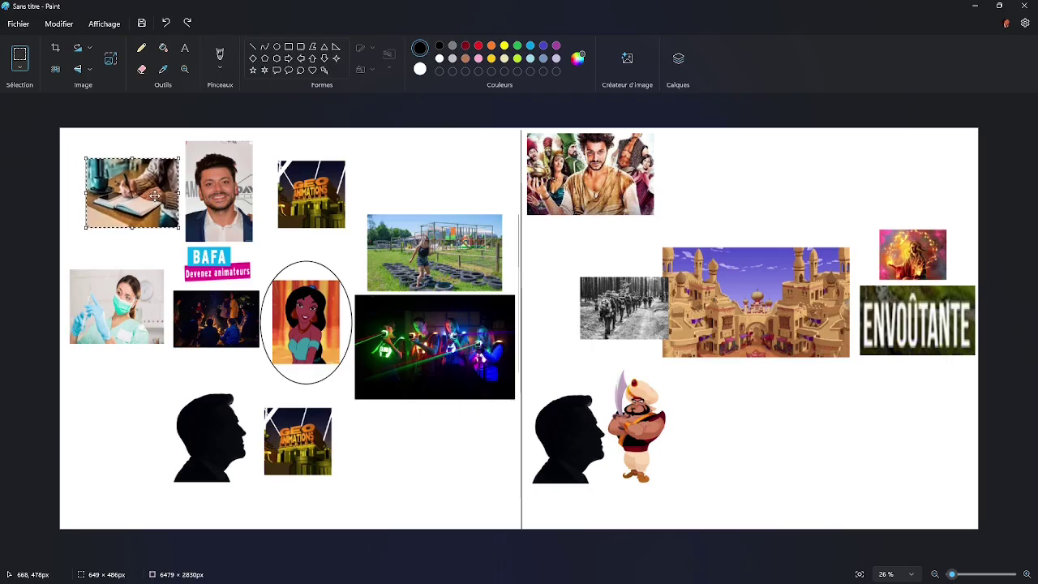
{"action": "left_click", "coordinate": [412, 187]}
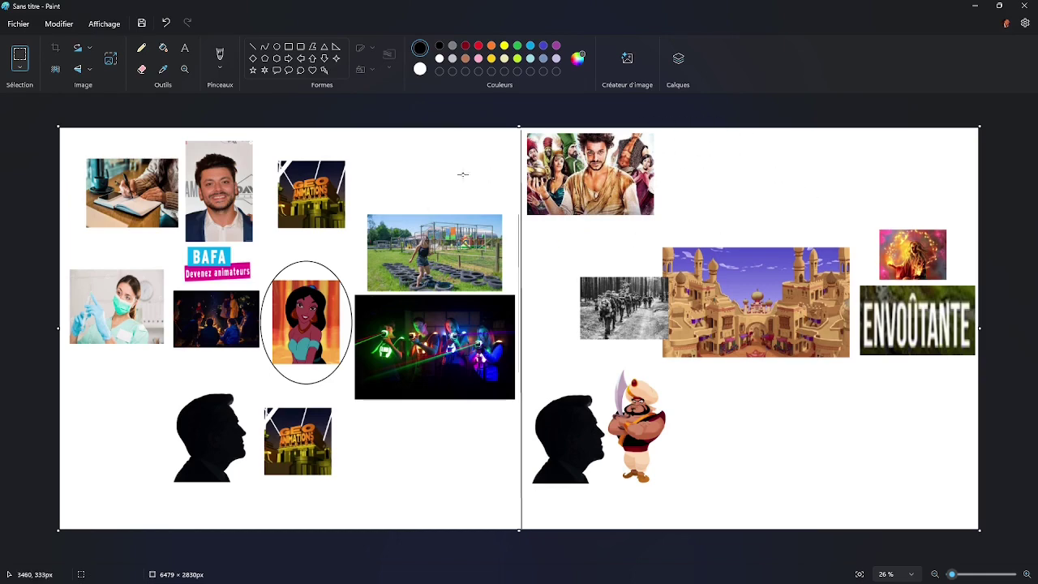
Paste a second notebook-writing photo, enlarge it to about 638 × 505 px and place it beside the film poster above the palace
{"action": "key", "text": "ctrl+v"}
{"action": "left_click_drag", "start_coordinate": [114, 158], "coordinate": [287, 187]}
{"action": "left_click_drag", "start_coordinate": [410, 190], "coordinate": [728, 180]}
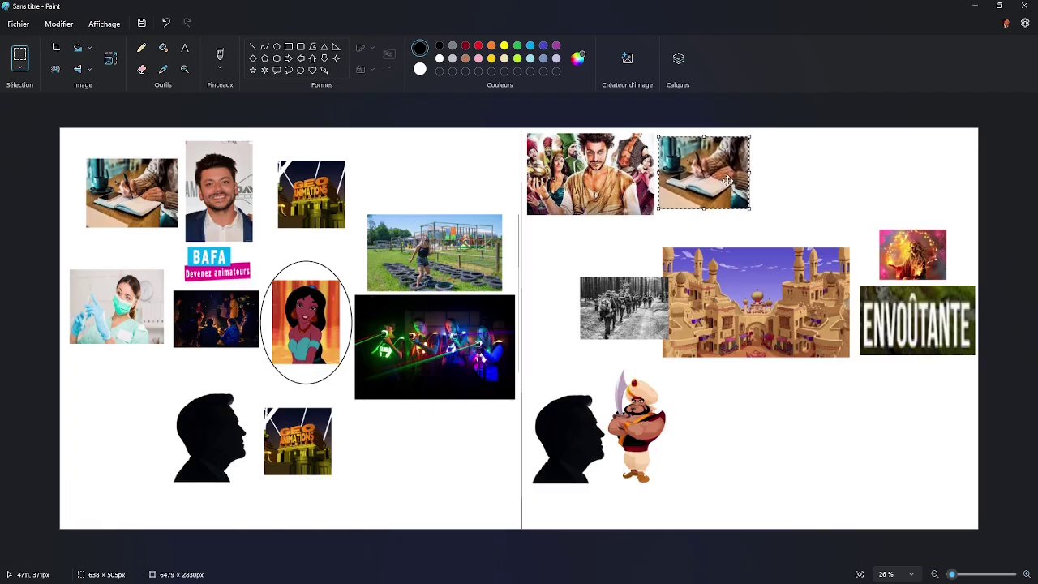
{"action": "left_click", "coordinate": [778, 203]}
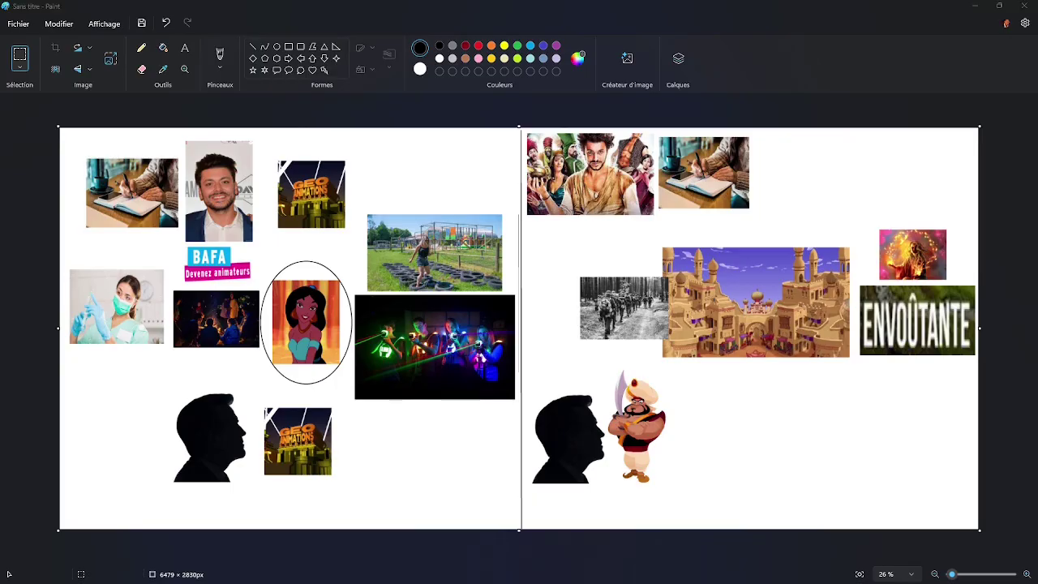
Shrink the GEO ANIMATIONS picture near the smiling man's portrait to a selection of about 463 × 418 px and move it close beside the portrait
{"action": "key", "text": "alt+Tab"}
{"action": "key", "text": "alt+Tab"}
{"action": "key", "text": "alt+Tab"}
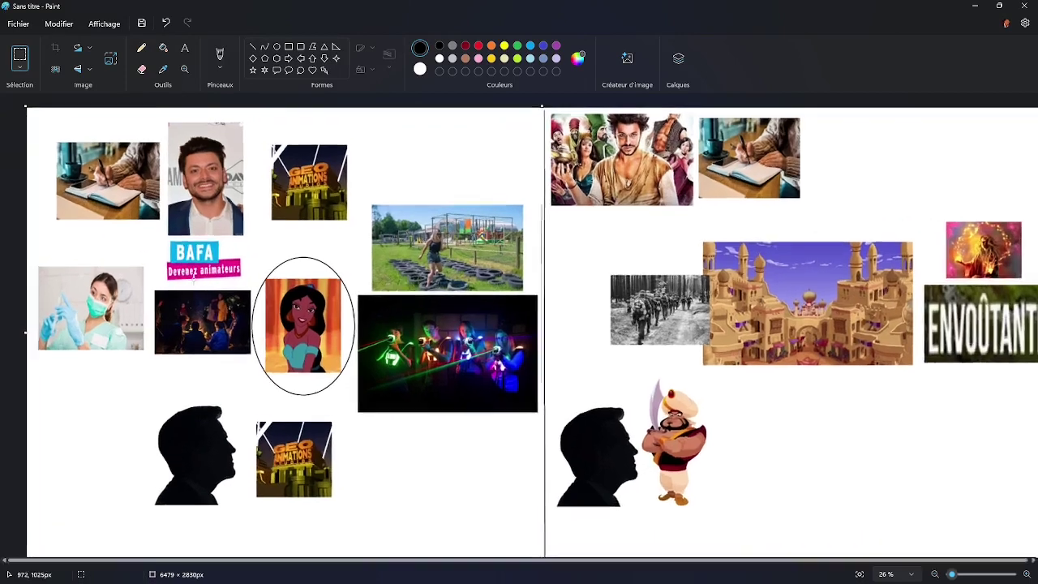
{"action": "scroll", "coordinate": [243, 301], "scroll_direction": "up", "scroll_amount": 2}
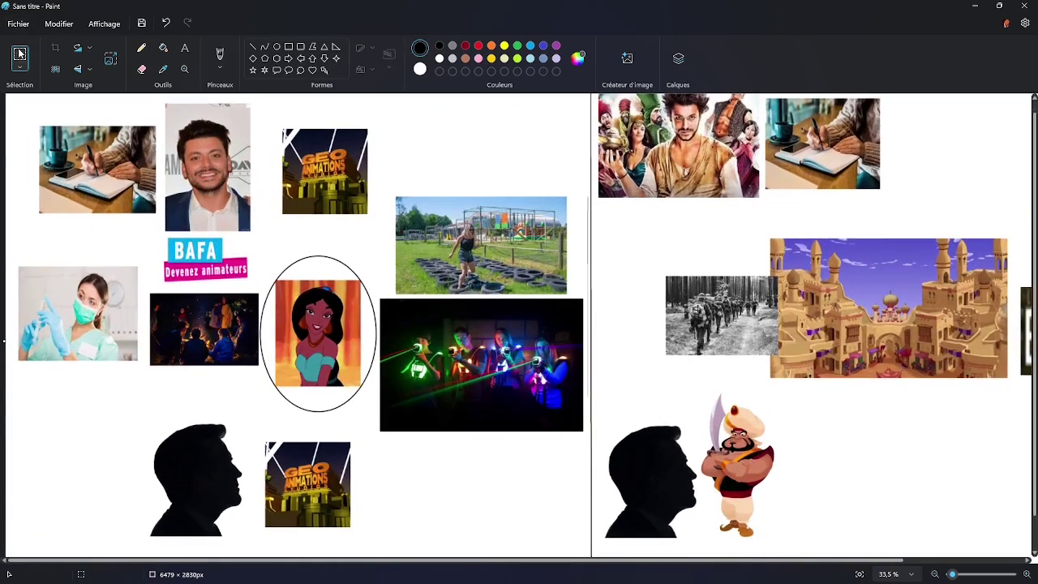
{"action": "left_click_drag", "start_coordinate": [275, 120], "coordinate": [314, 154]}
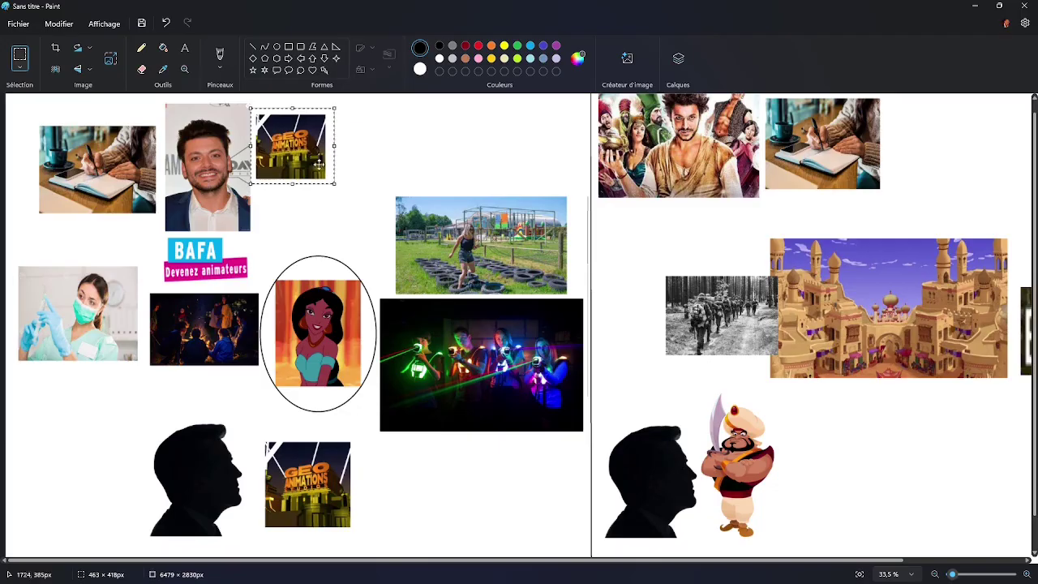
Shrink the lower GEO ANIMATIONS picture slightly and place it close beside the black silhouette under the campfire photo
{"action": "scroll", "coordinate": [315, 415], "scroll_direction": "down", "scroll_amount": 1}
{"action": "left_click_drag", "start_coordinate": [254, 398], "coordinate": [311, 471]}
{"action": "left_click", "coordinate": [349, 342]}
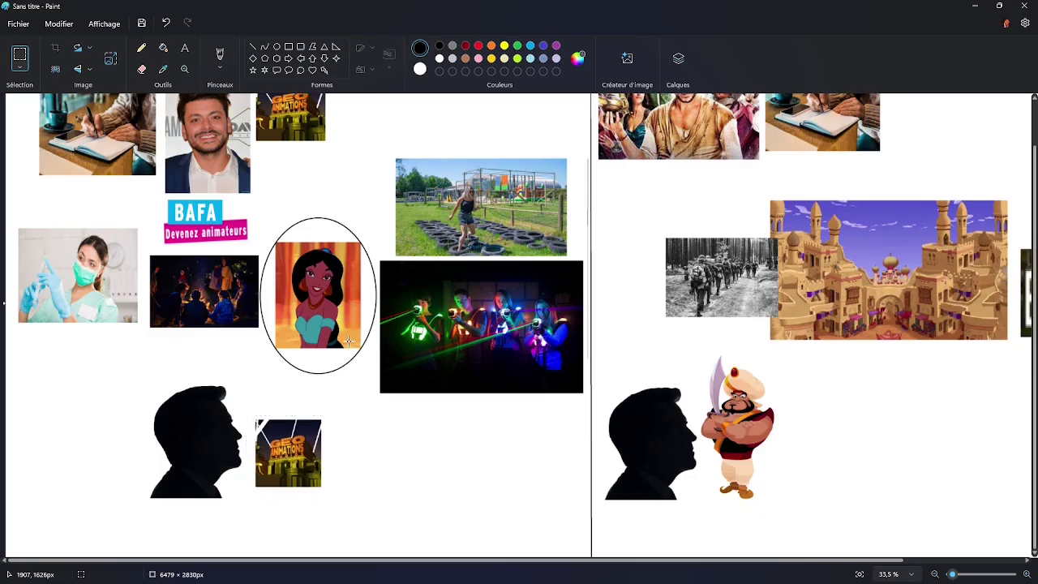
{"action": "scroll", "coordinate": [141, 307], "scroll_direction": "up", "scroll_amount": 1}
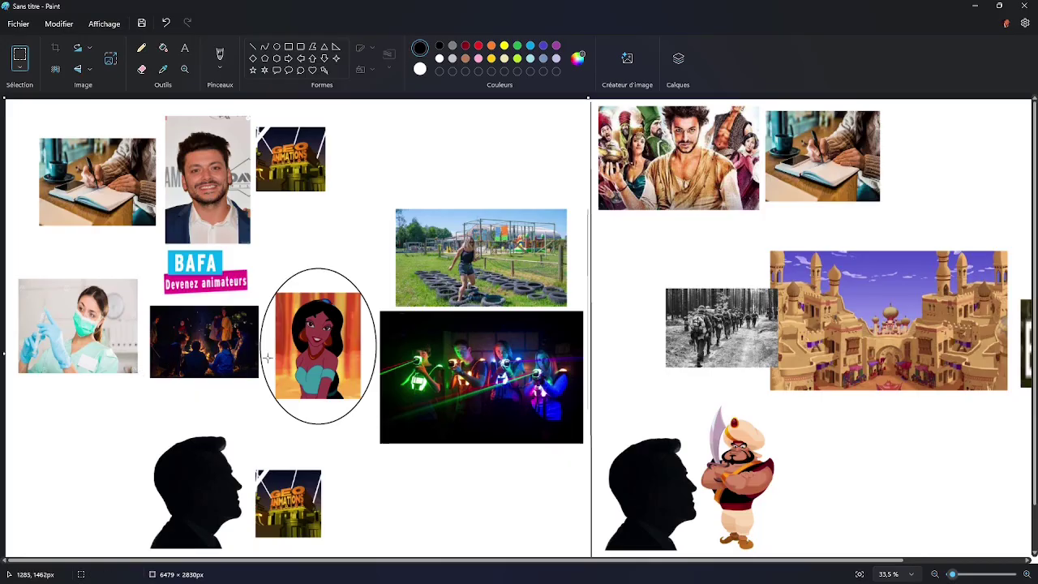
{"action": "scroll", "coordinate": [330, 341], "scroll_direction": "down", "scroll_amount": 3}
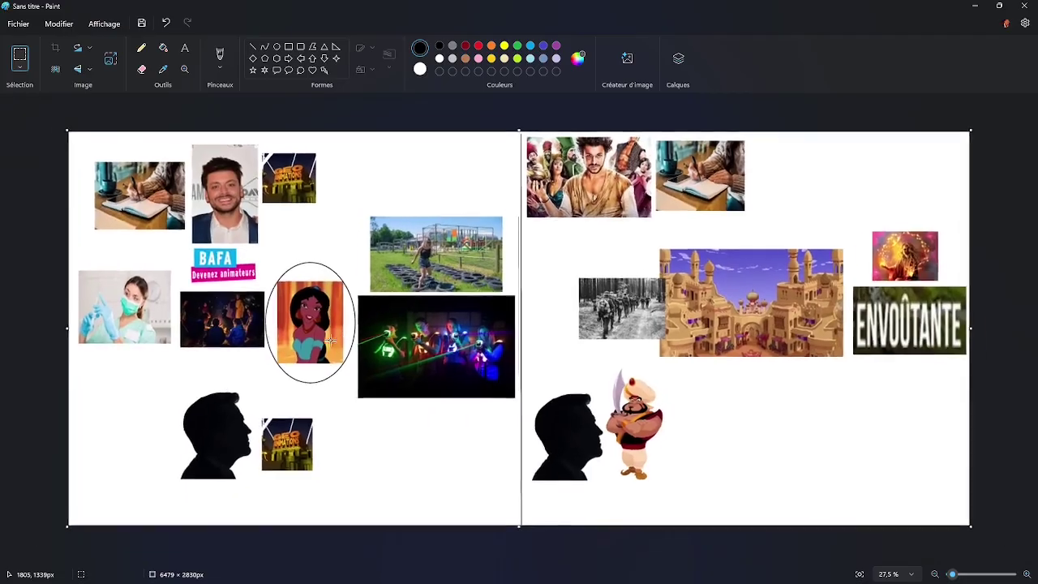
Paste the "L'appel d'un père" picture into the Paint collage, stretch it to about 474 × 364 px and place it beside the upper GEO ANIMATIONS picture
{"action": "key", "text": "alt+Tab"}
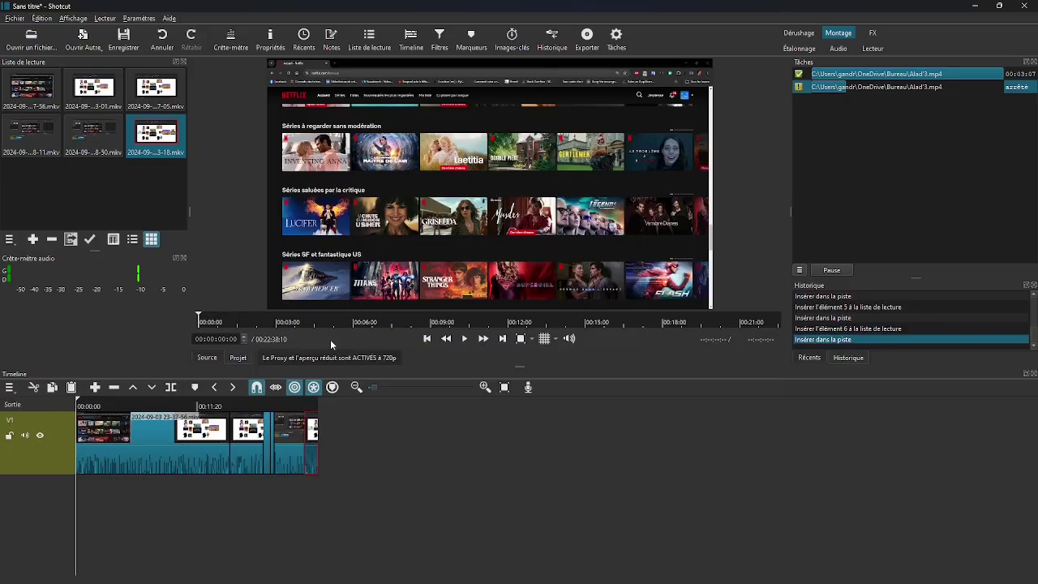
{"action": "key", "text": "alt+Tab"}
{"action": "key", "text": "alt+Tab"}
{"action": "key", "text": "alt+Tab"}
{"action": "key", "text": "alt+Tab"}
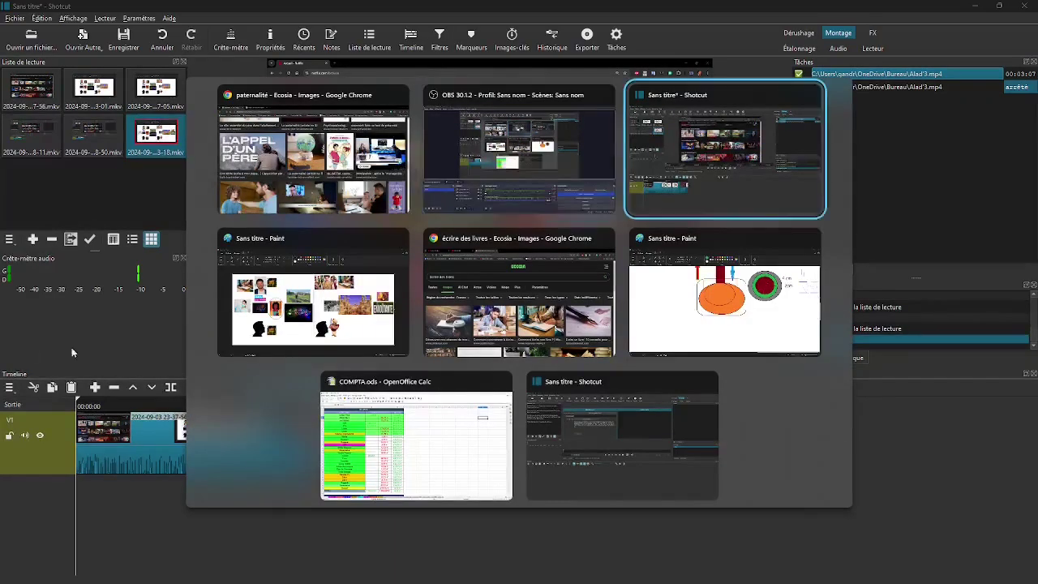
{"action": "key", "text": "ctrl+v"}
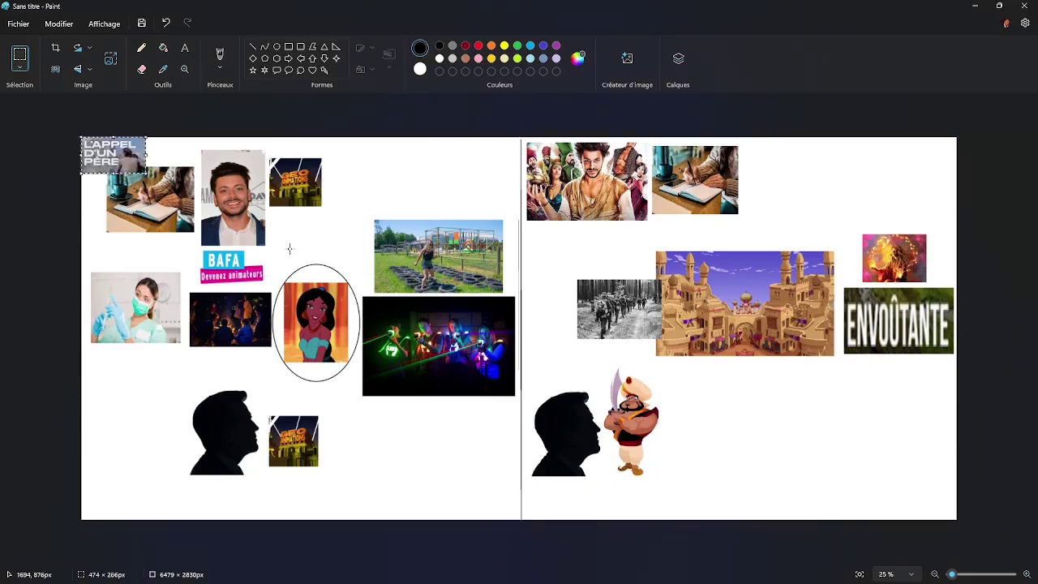
{"action": "left_click_drag", "start_coordinate": [115, 172], "coordinate": [339, 188]}
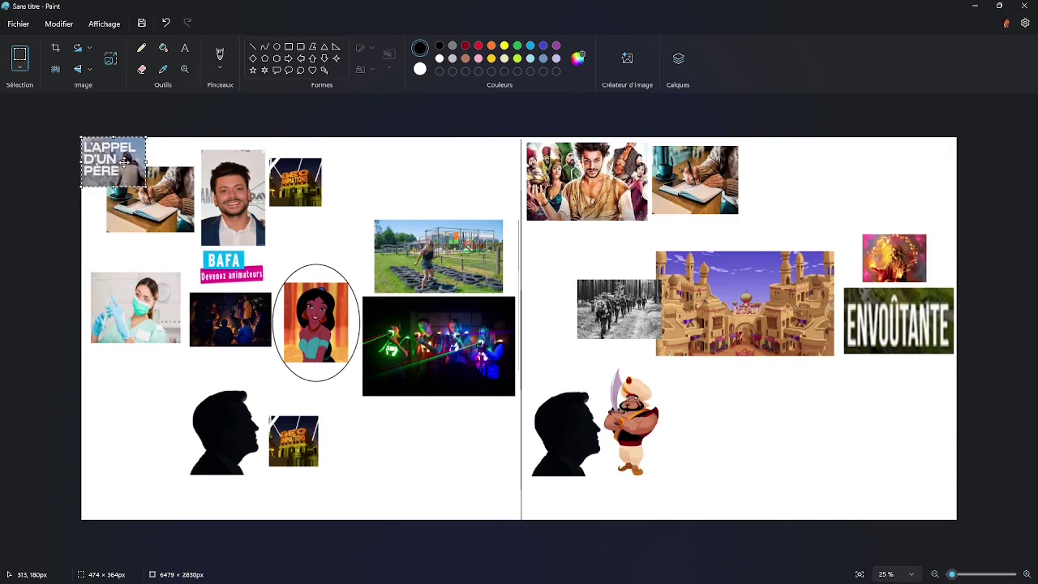
{"action": "left_click_drag", "start_coordinate": [126, 163], "coordinate": [371, 178]}
Paste a second "L'appel d'un père" picture, enlarge it and place it beside the notebook-writing photo above the palace
{"action": "key", "text": "ctrl+v"}
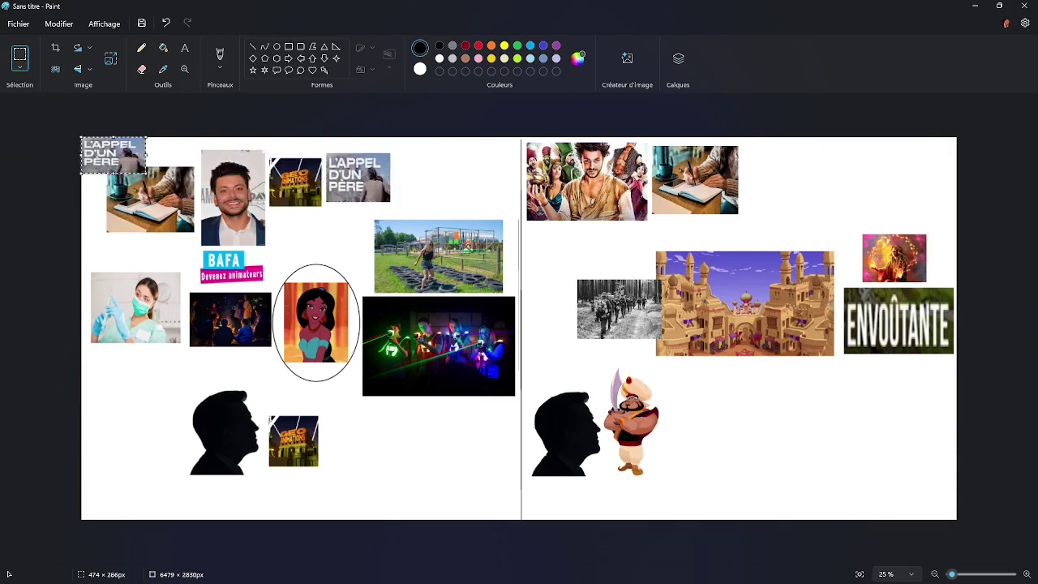
{"action": "left_click_drag", "start_coordinate": [126, 151], "coordinate": [810, 184]}
{"action": "left_click", "coordinate": [689, 223]}
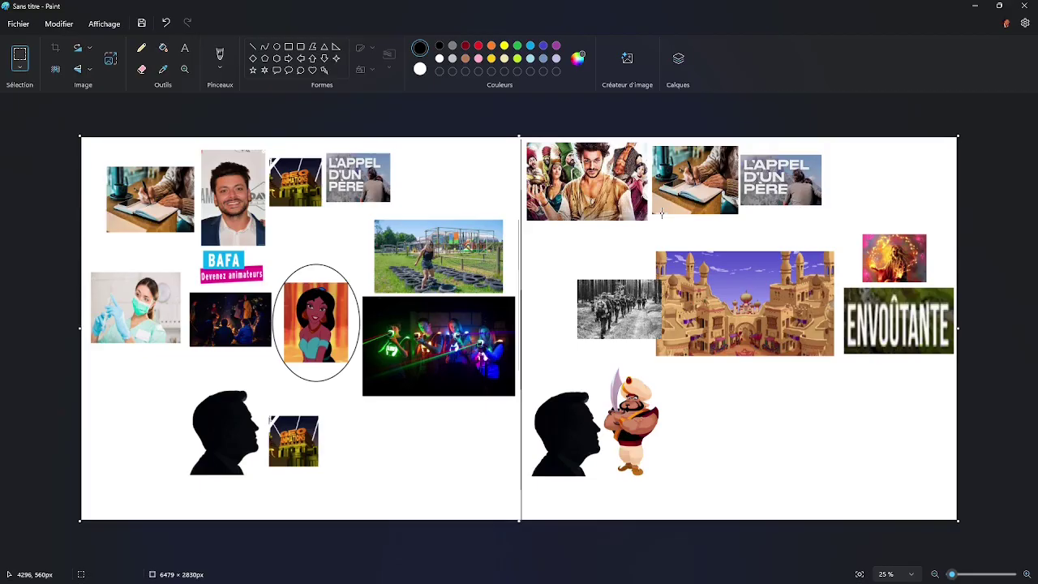
Draw a straight black line spanning about 1012 × 300 px from the notebook-writing photo above the palace to the glowing picture above ENVOÛTANTE
{"action": "left_click", "coordinate": [254, 47]}
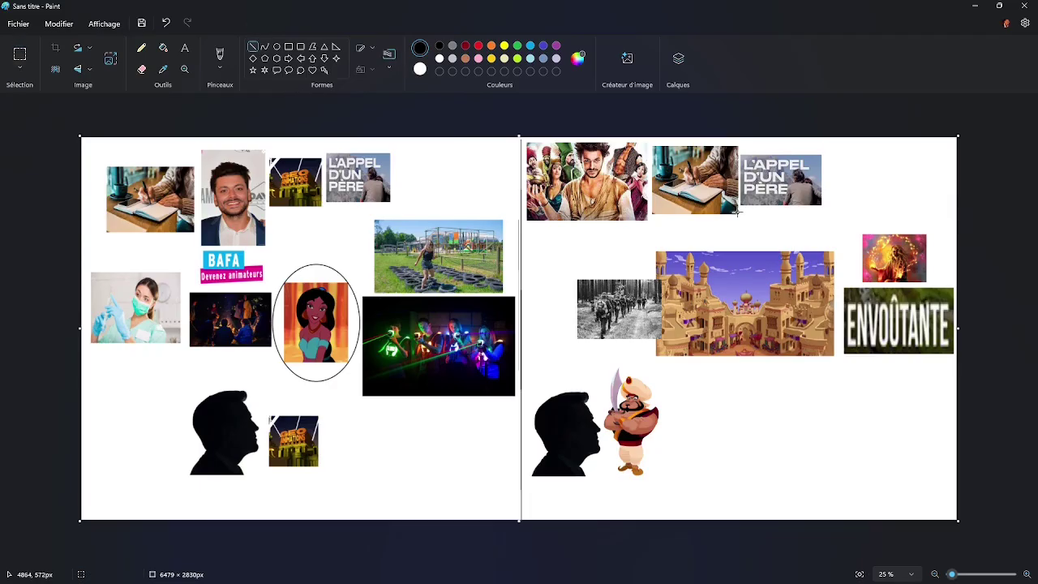
{"action": "left_click_drag", "start_coordinate": [737, 213], "coordinate": [873, 252]}
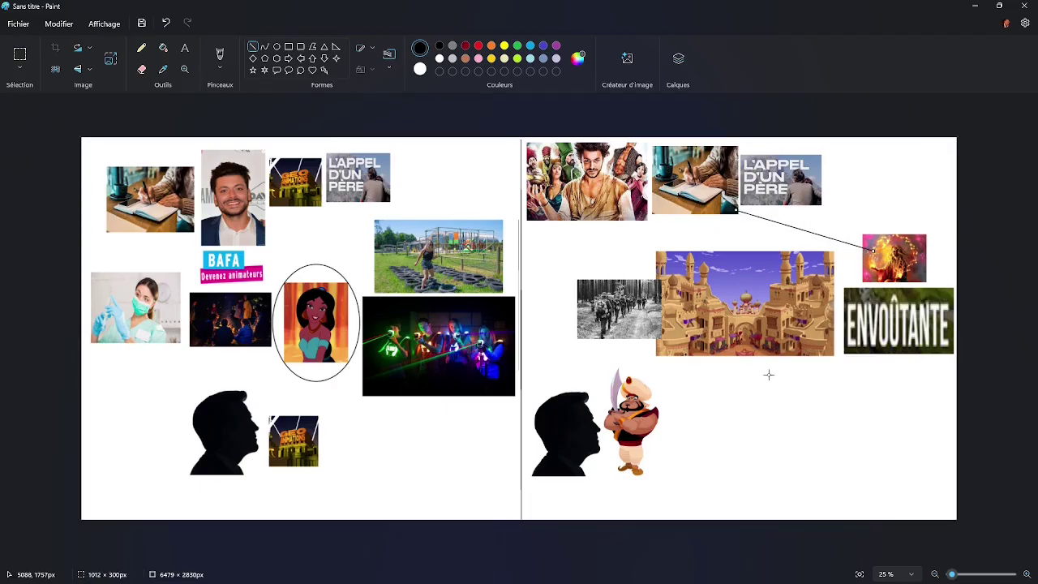